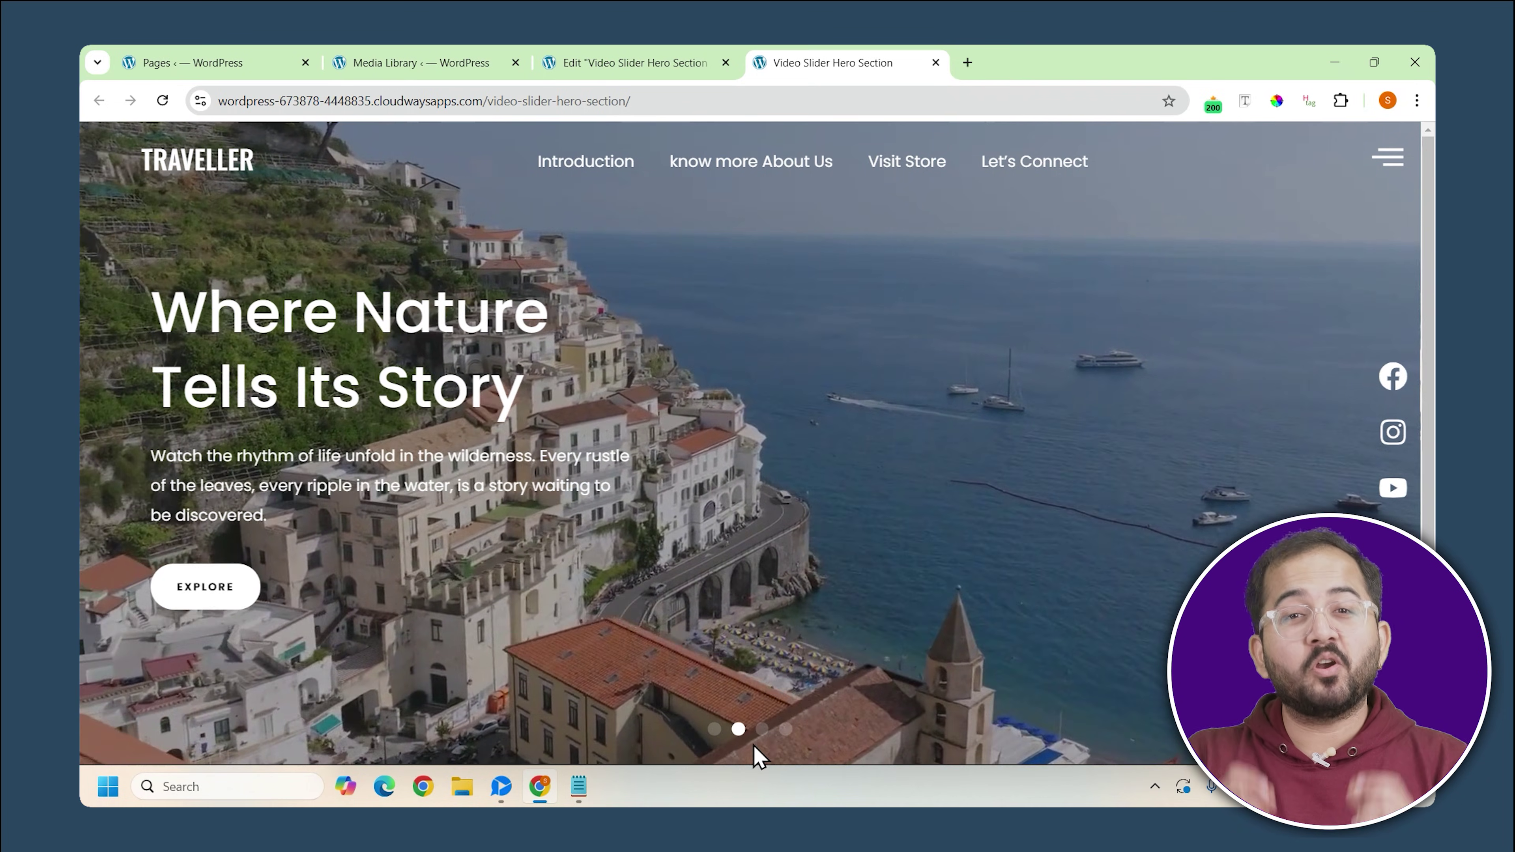
Step: Browse the slides of the reference hero slider, including 'Escape Into the Wild' and 'Nature's Masterpiece in Motion'
{"action": "left_click", "coordinate": [762, 730]}
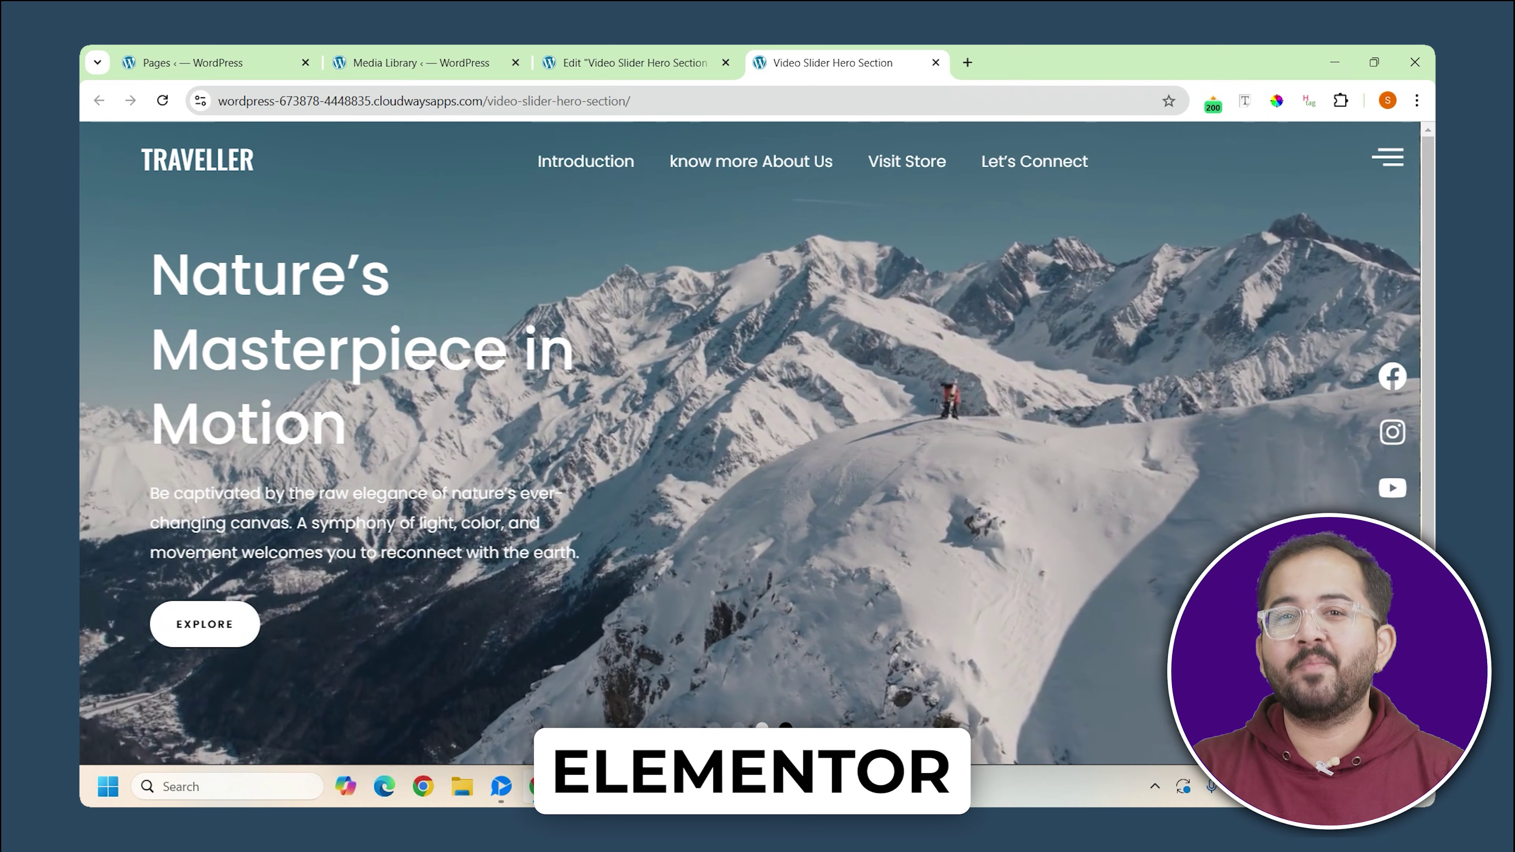
{"action": "left_click", "coordinate": [786, 728]}
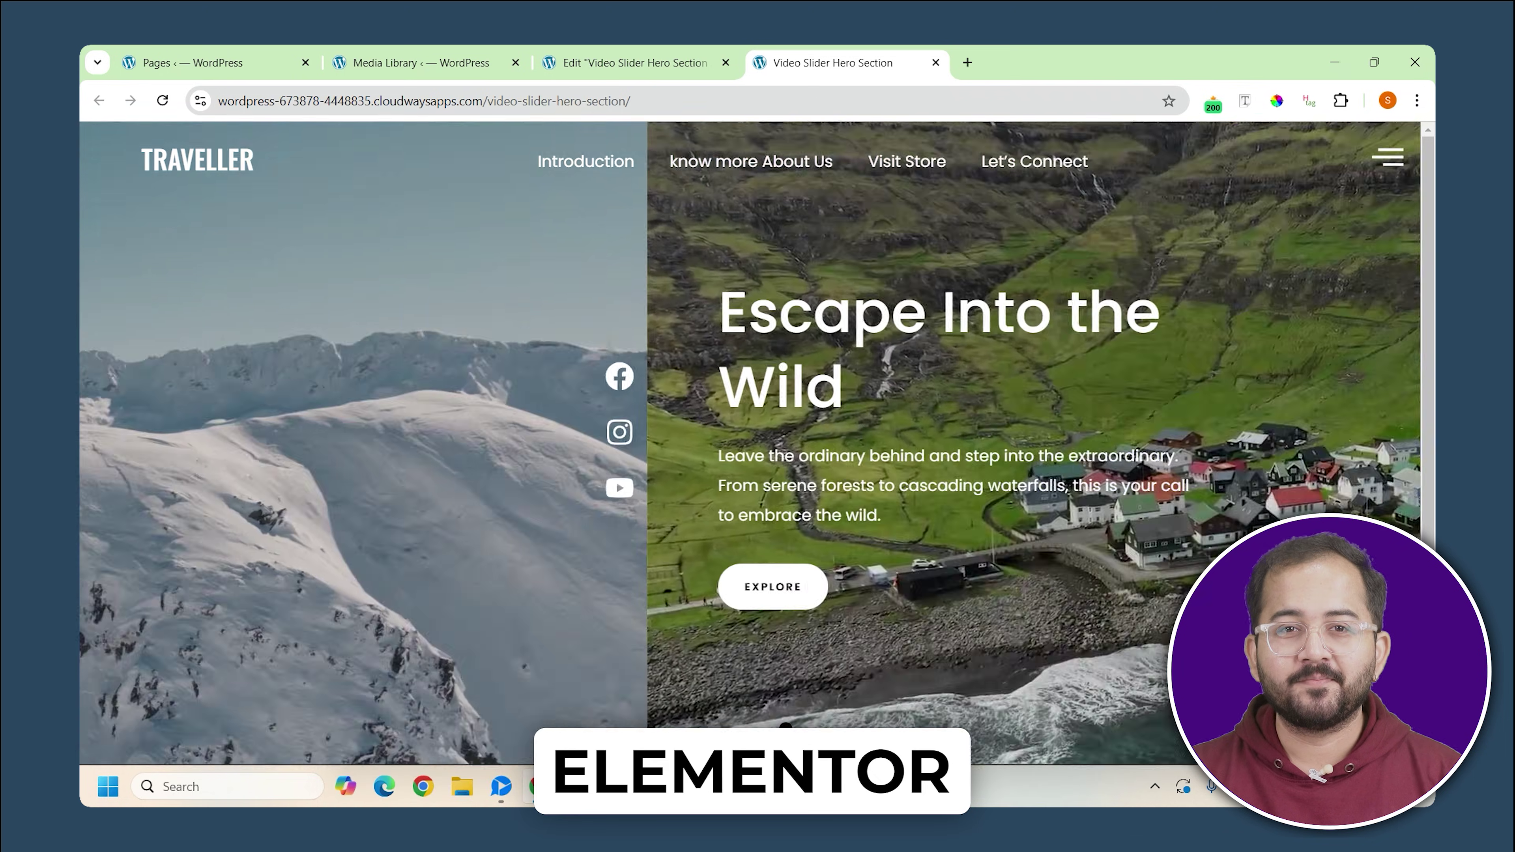
{"action": "left_click", "coordinate": [738, 728]}
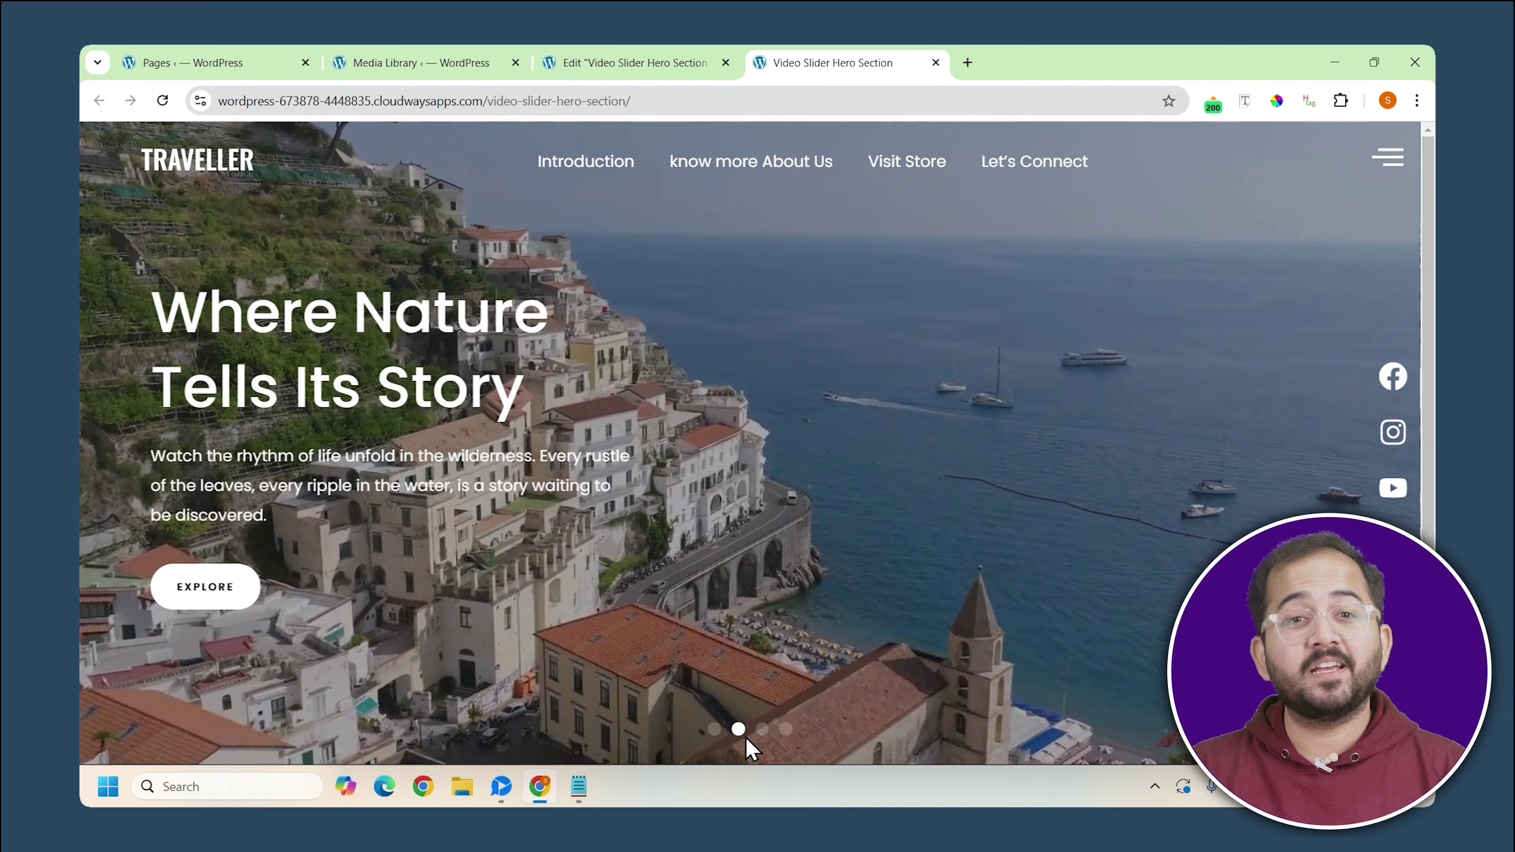
{"action": "left_click", "coordinate": [762, 729]}
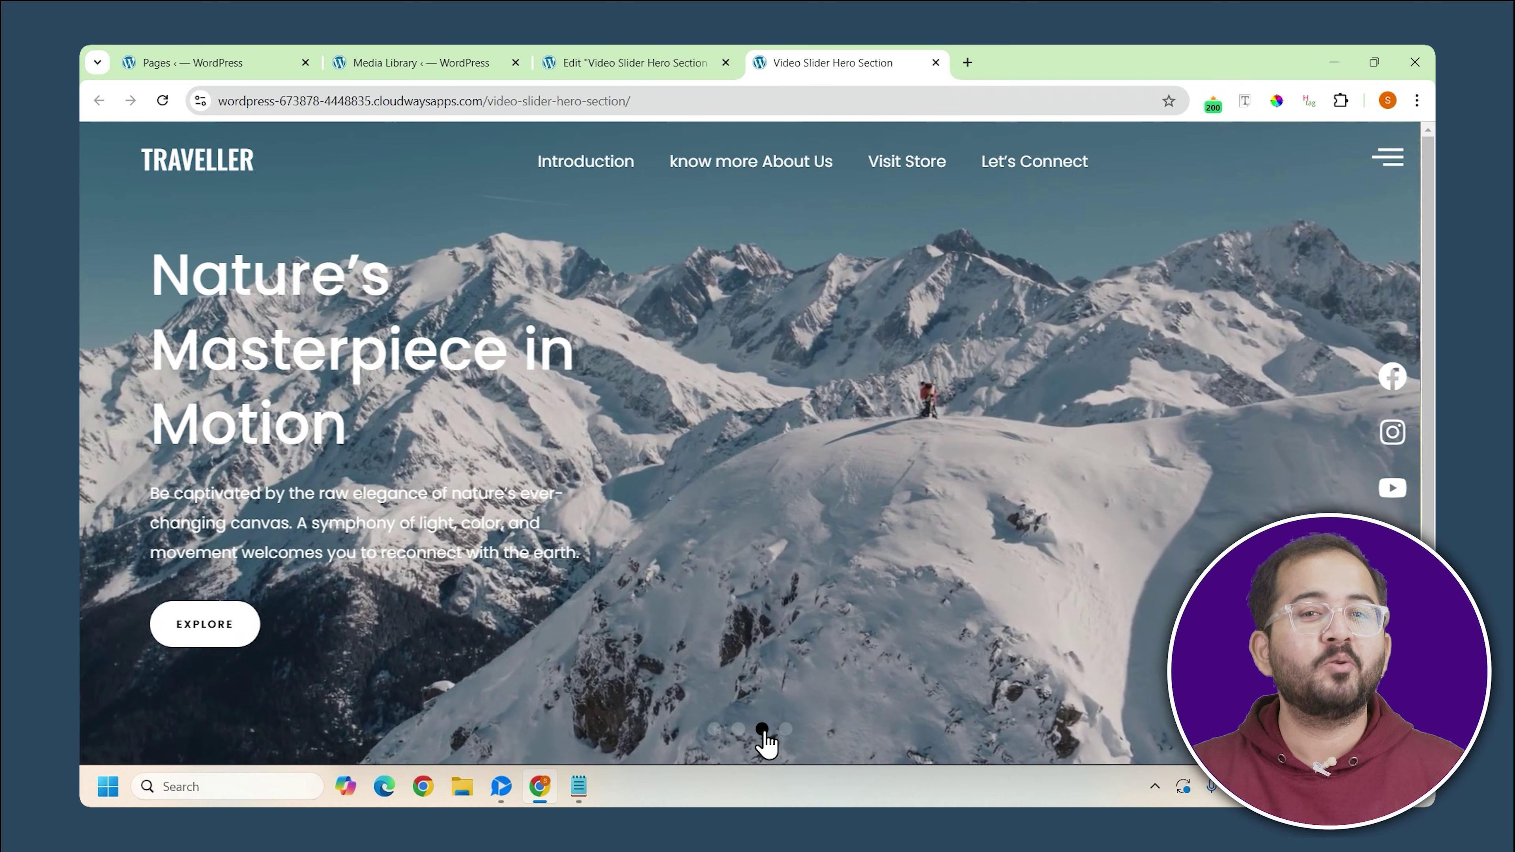
{"action": "left_click", "coordinate": [786, 729]}
{"action": "left_click", "coordinate": [740, 729]}
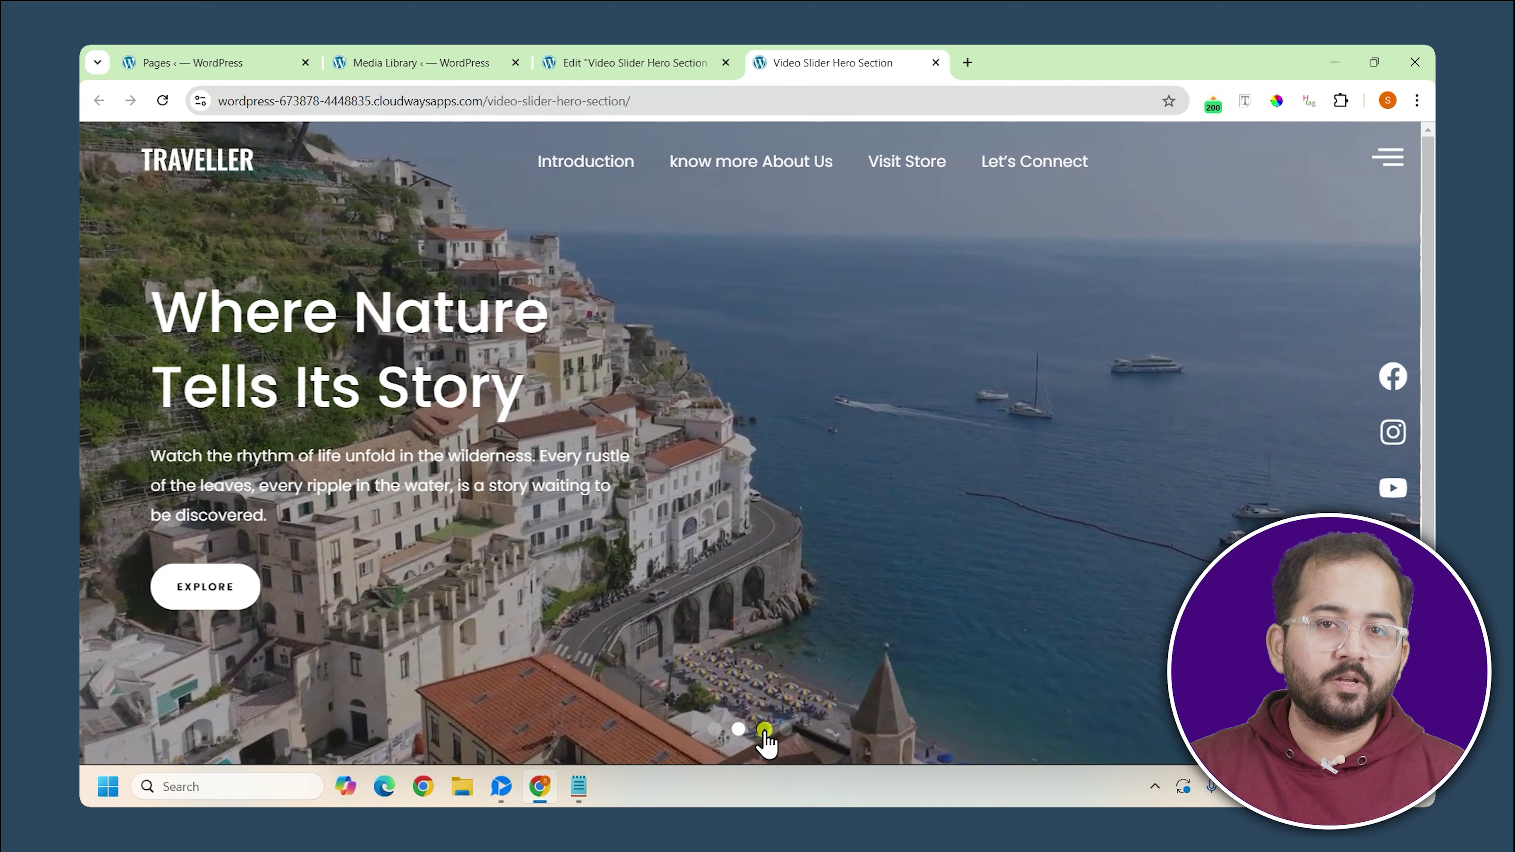
{"action": "left_click", "coordinate": [764, 730]}
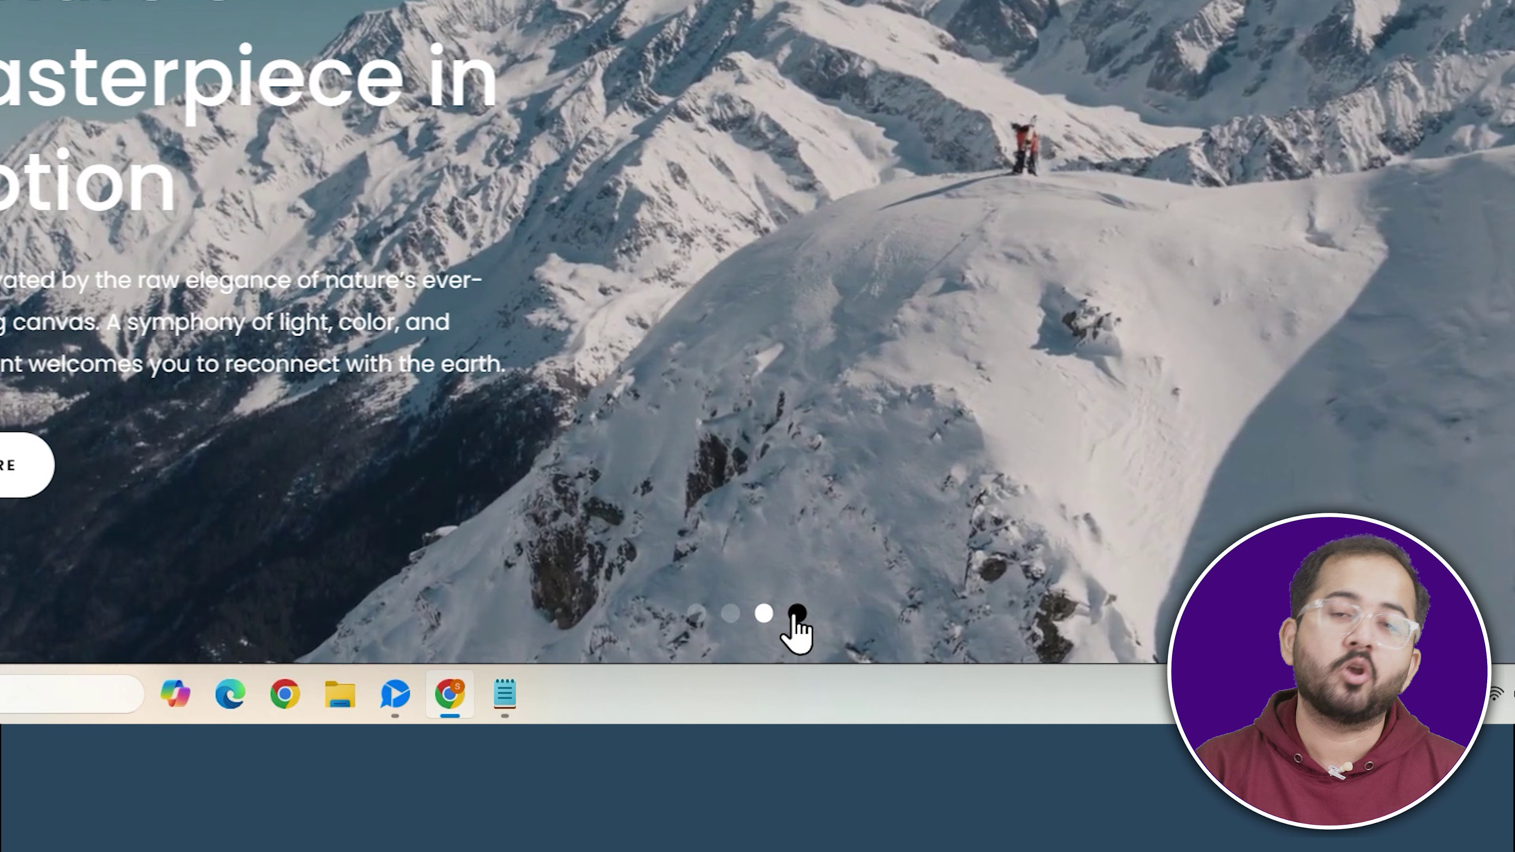
{"action": "left_click", "coordinate": [797, 614]}
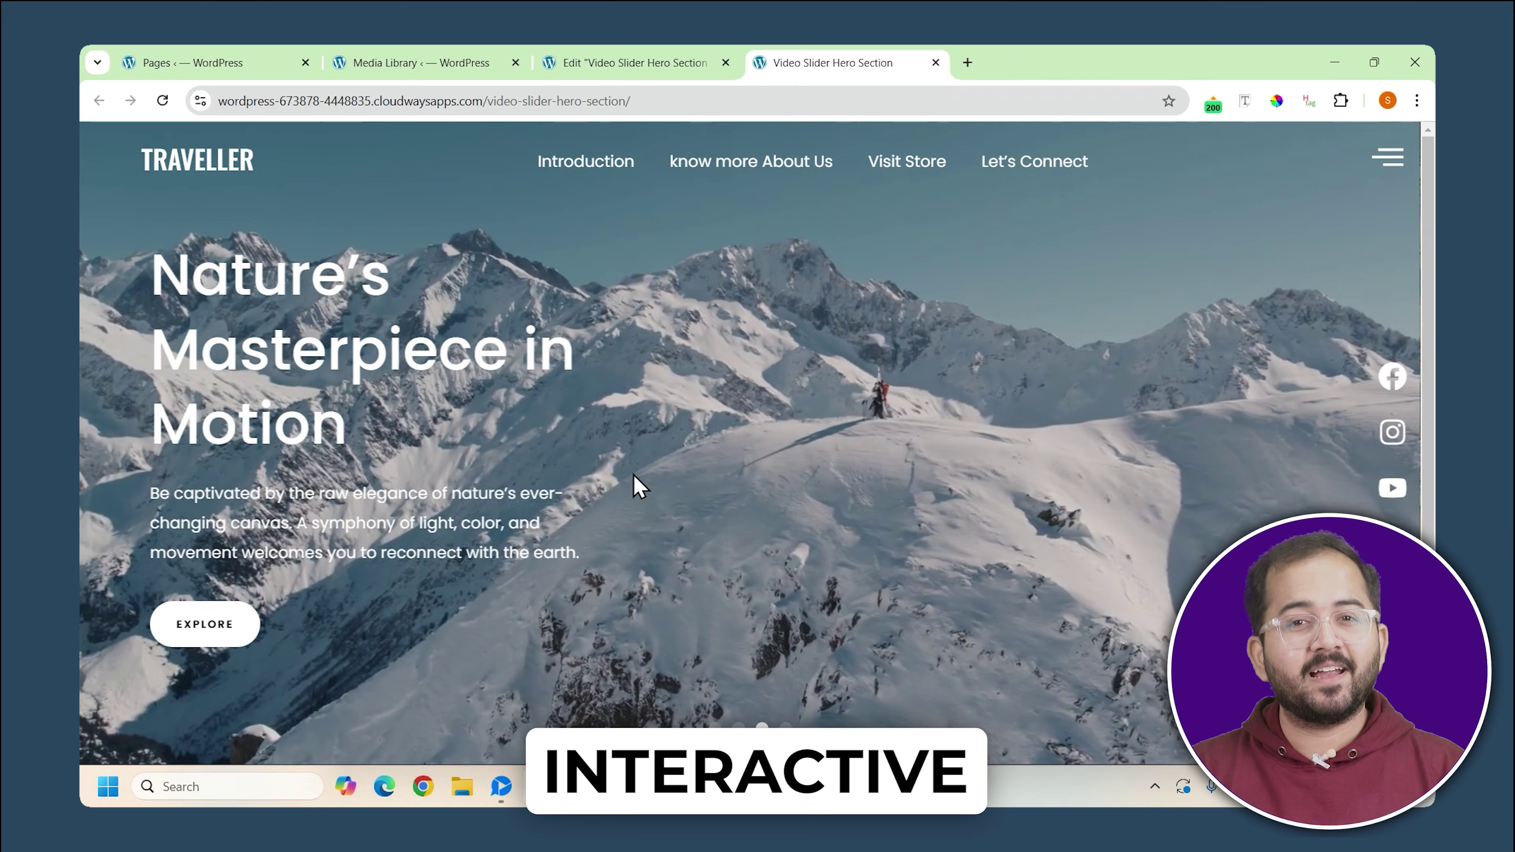
{"action": "left_click_drag", "start_coordinate": [611, 474], "coordinate": [933, 464]}
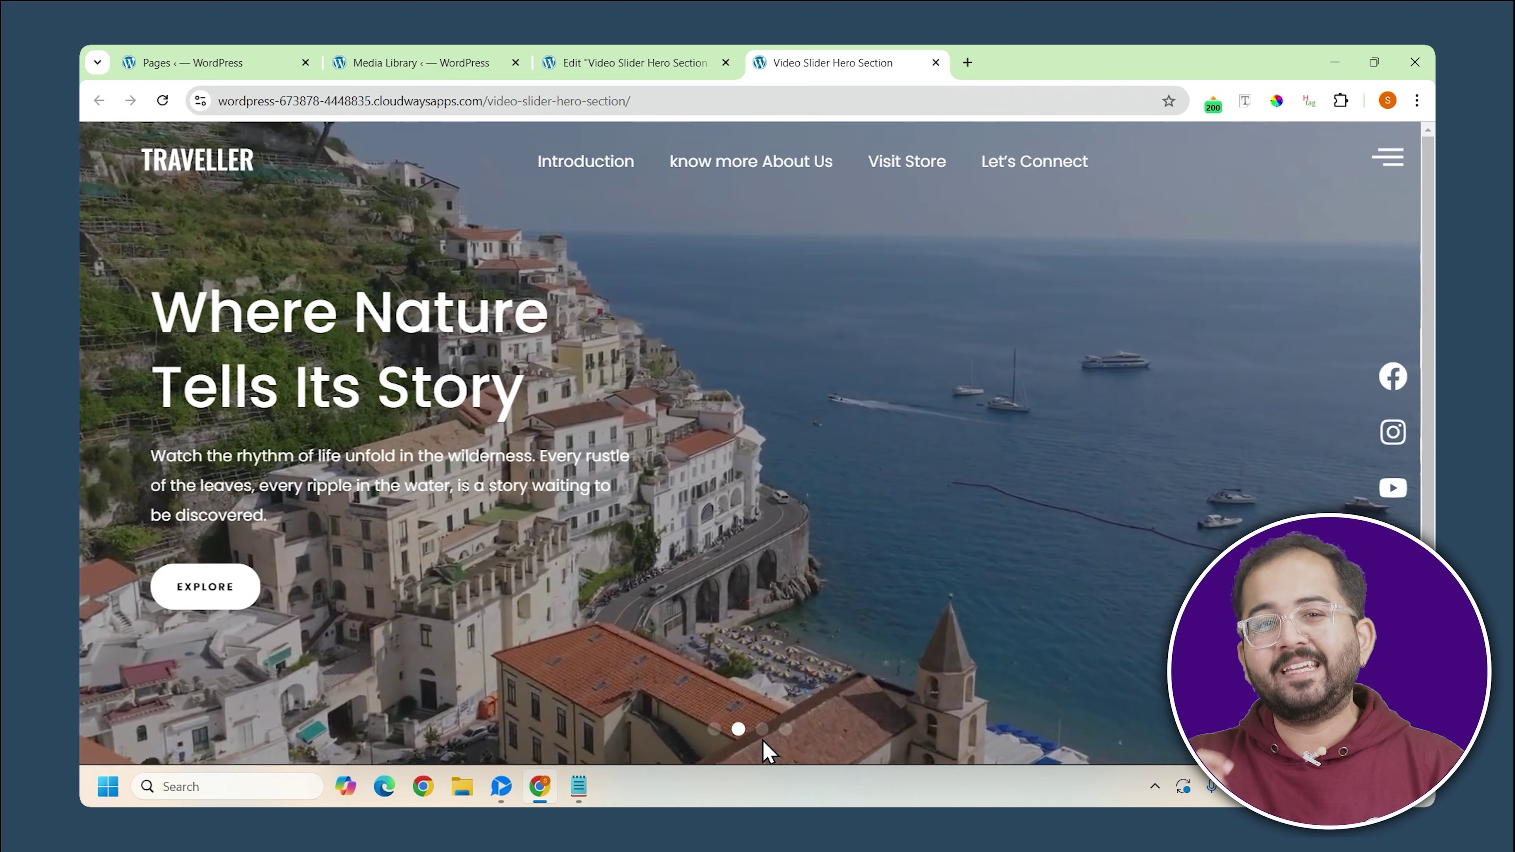
{"action": "left_click", "coordinate": [763, 728]}
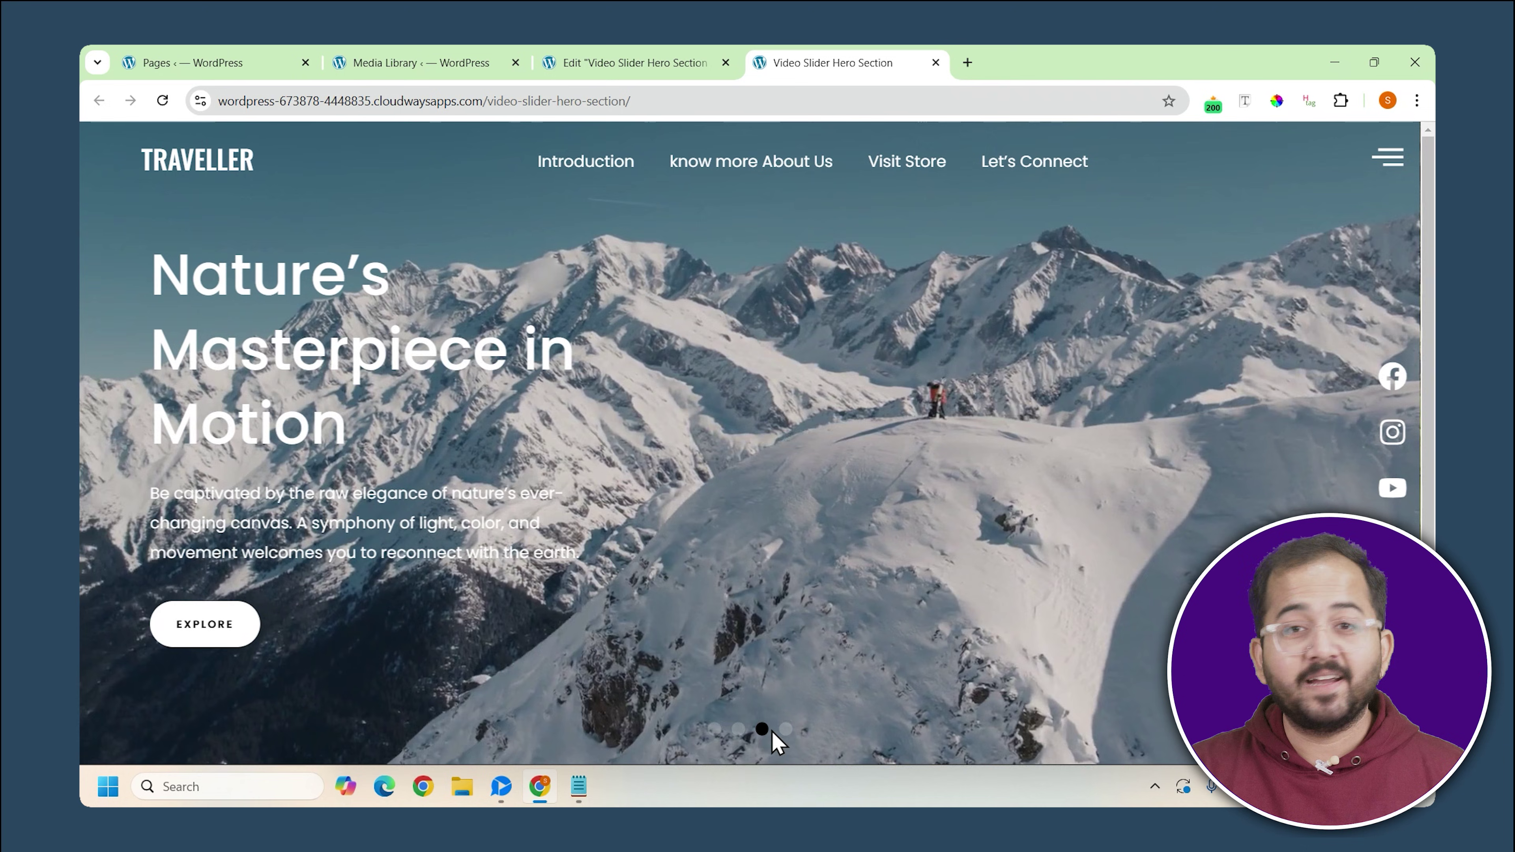
{"action": "left_click", "coordinate": [784, 729]}
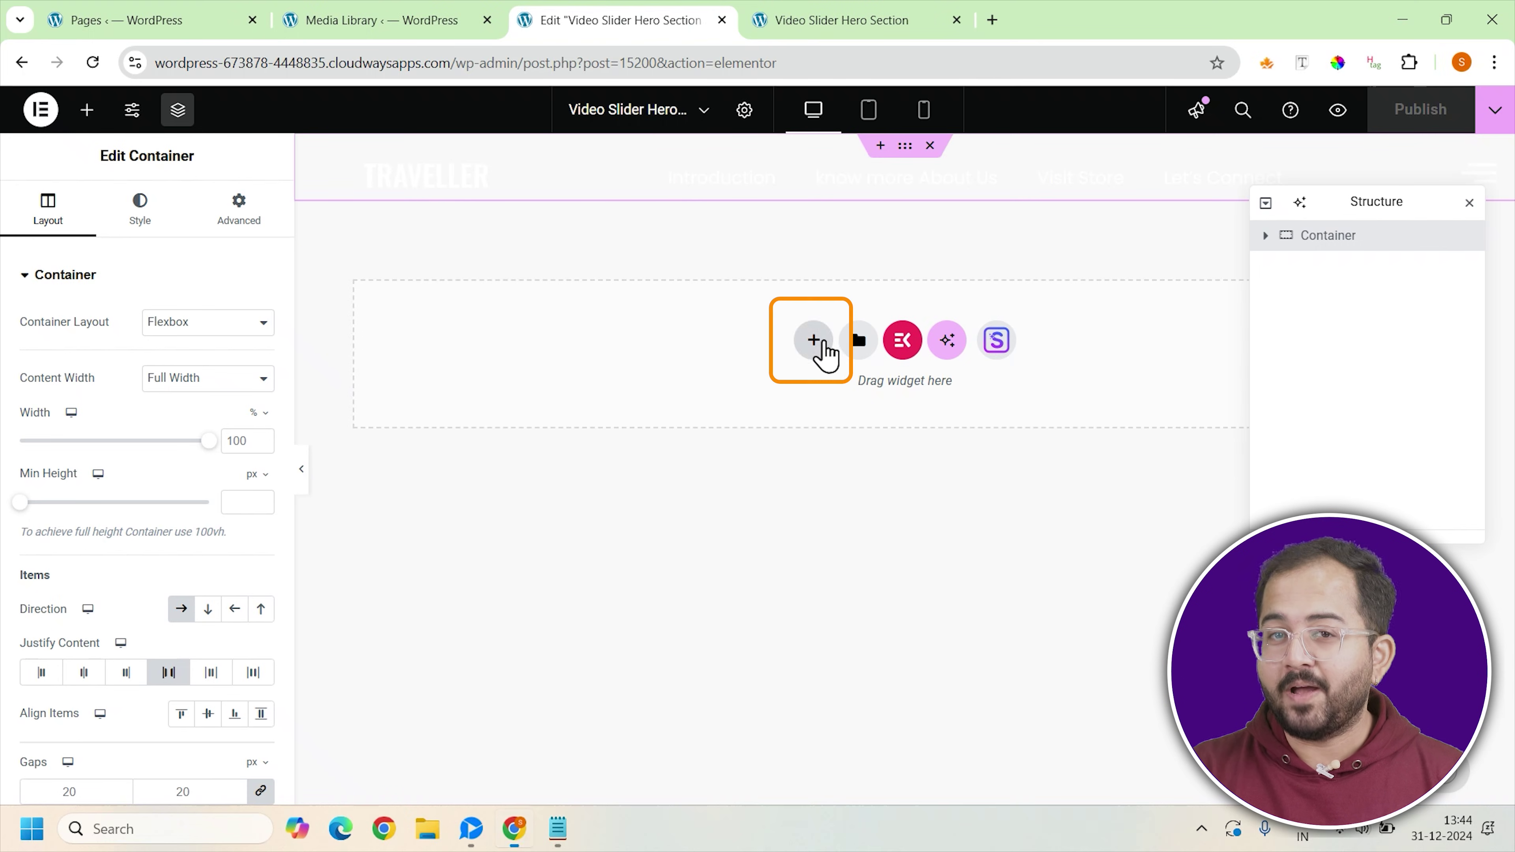
Step: Add a single-column Flexbox container at Full Width with a 100 vh minimum height
{"action": "left_click", "coordinate": [820, 344]}
{"action": "left_click", "coordinate": [842, 401]}
{"action": "left_click", "coordinate": [633, 397]}
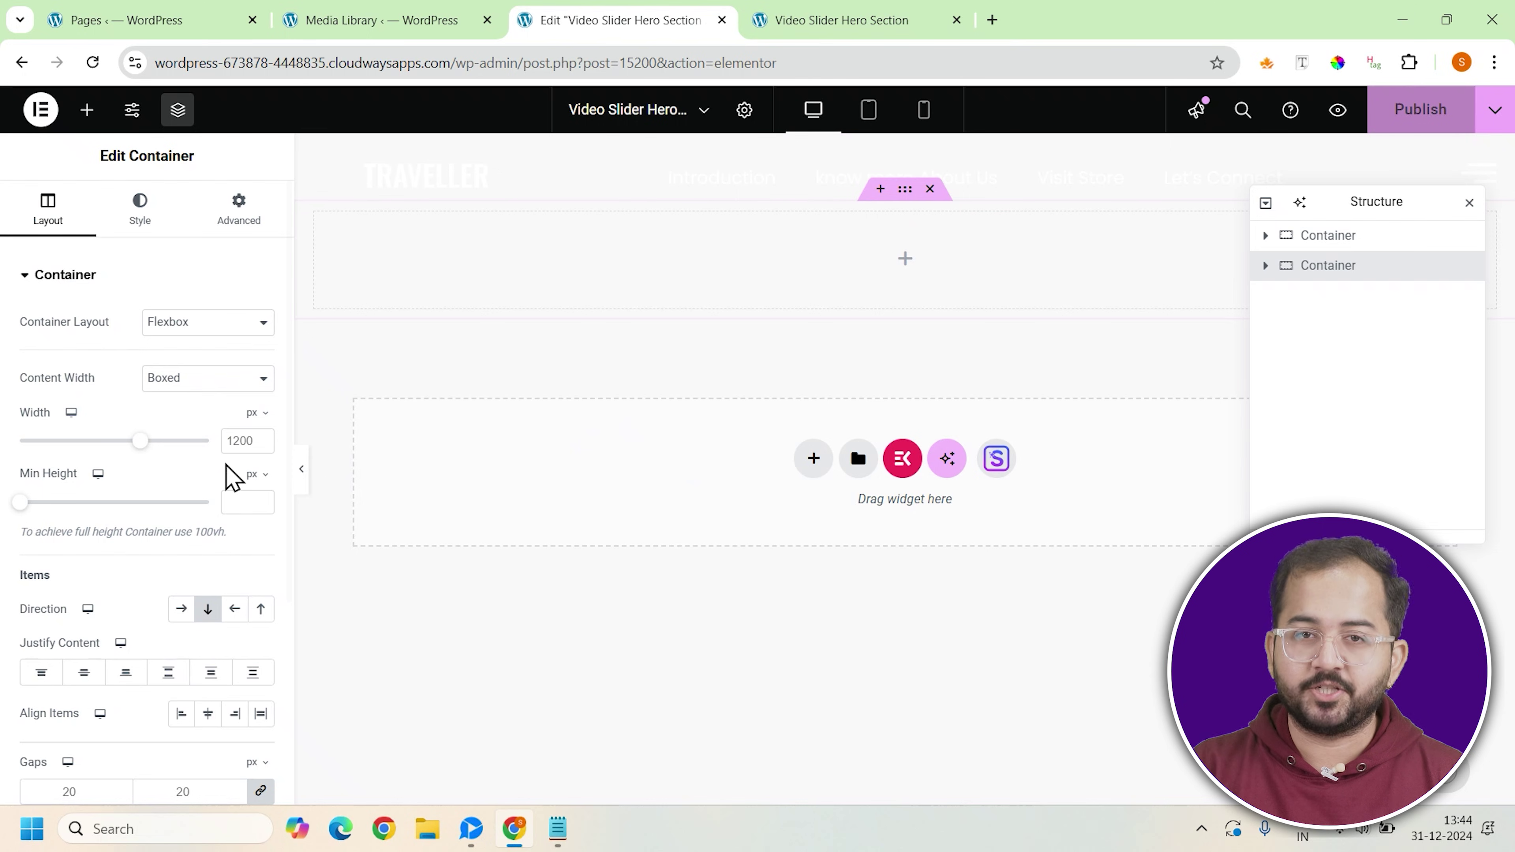
{"action": "left_click", "coordinate": [194, 385]}
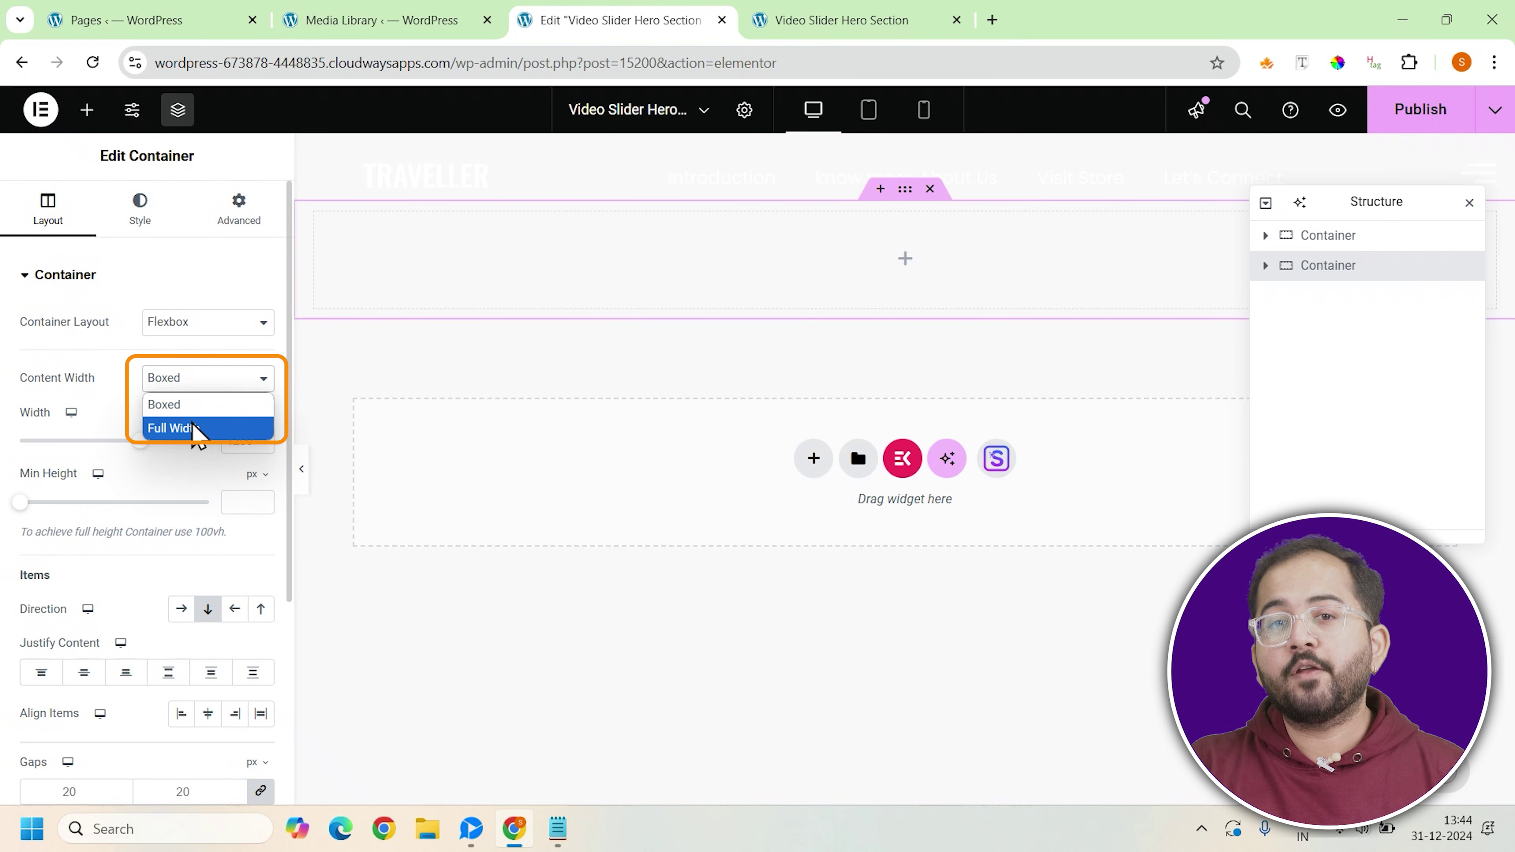
{"action": "left_click", "coordinate": [173, 428]}
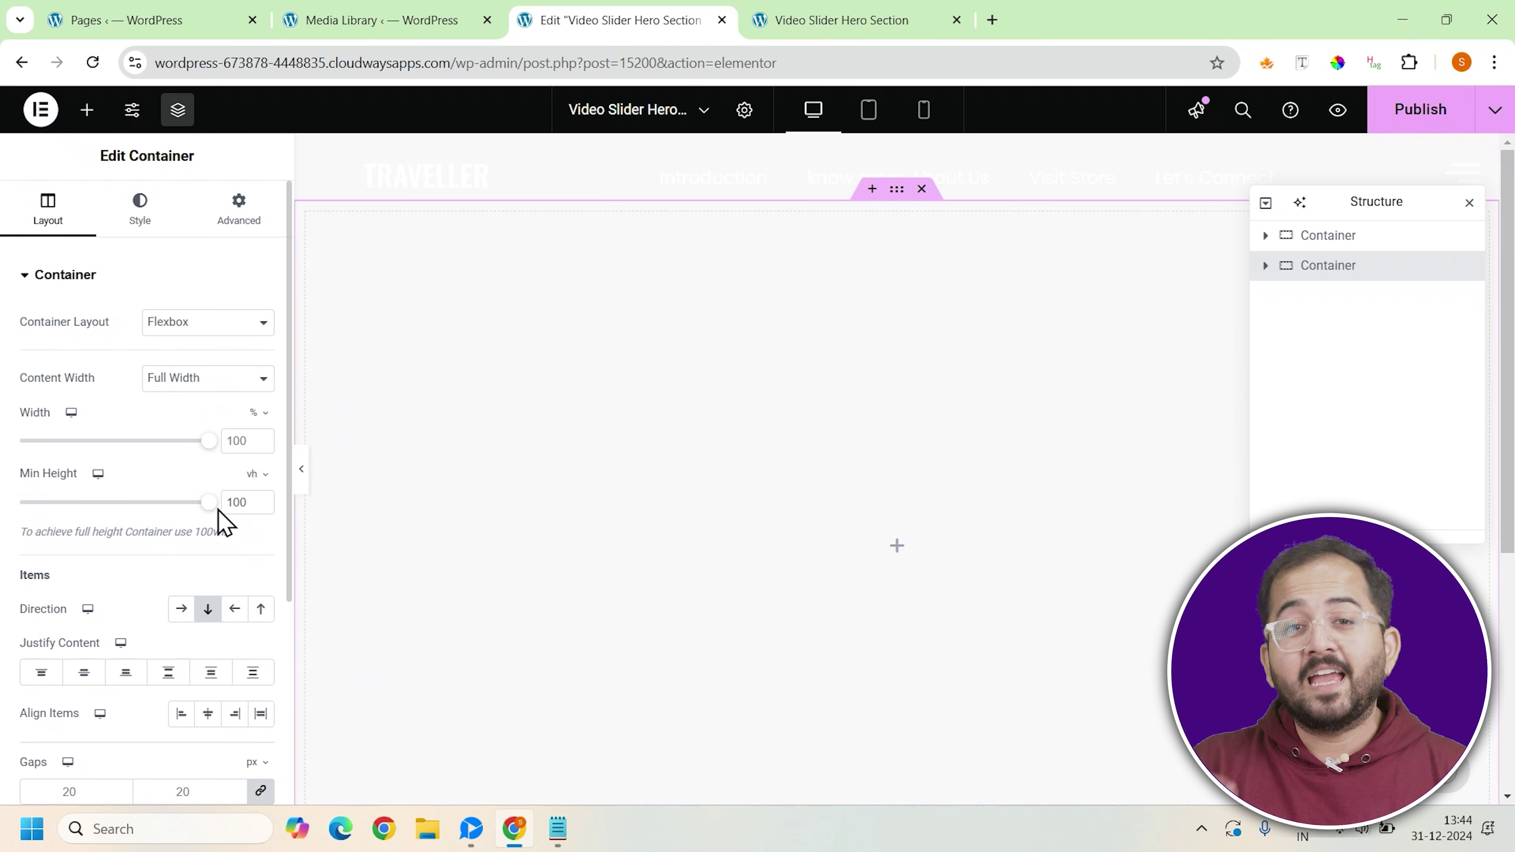
{"action": "scroll", "coordinate": [206, 549], "scroll_direction": "down", "scroll_amount": 2}
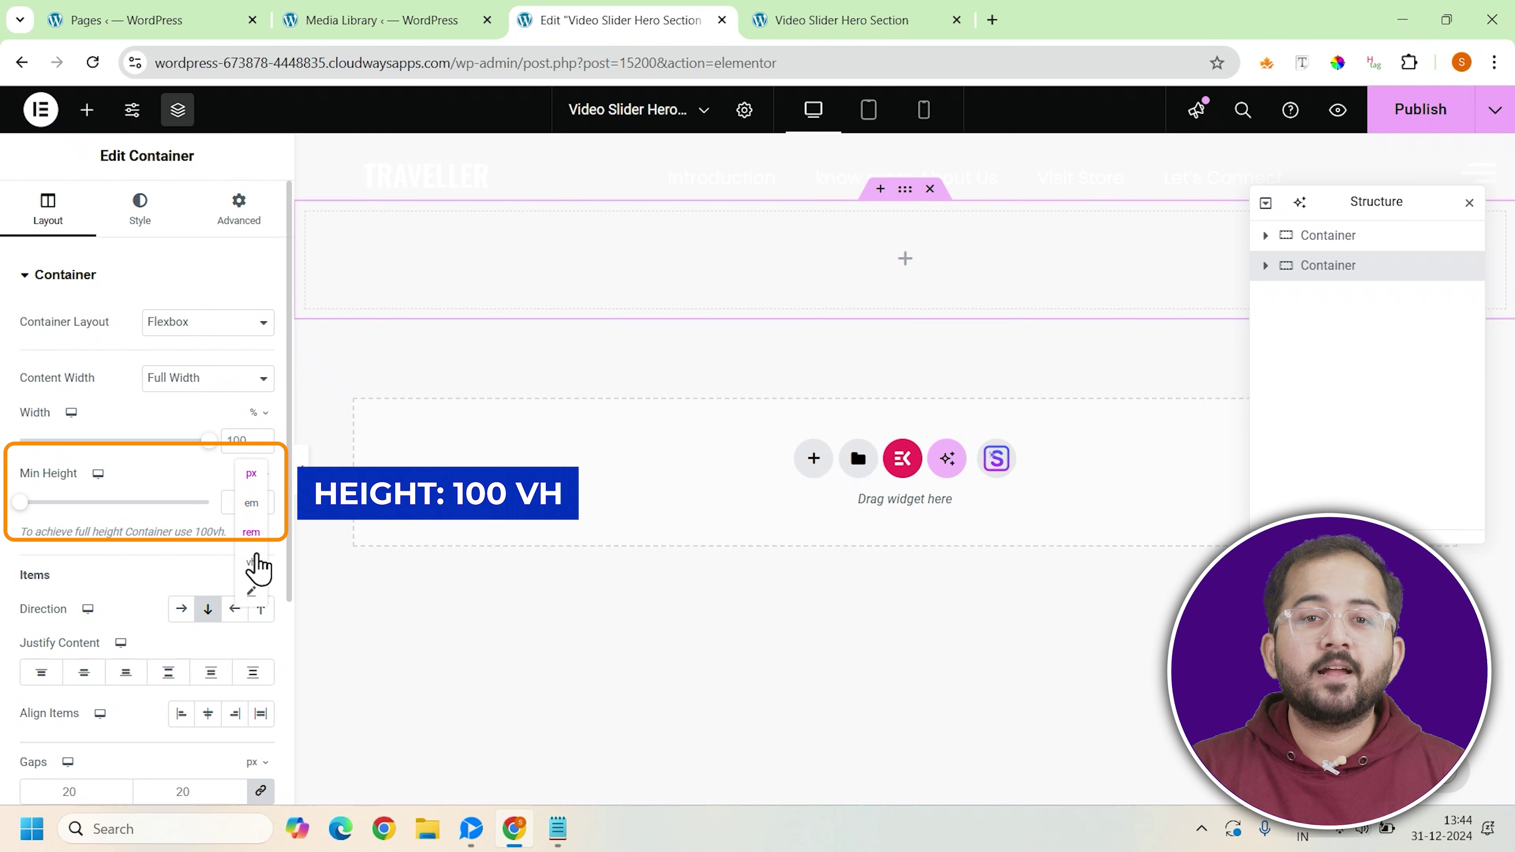
{"action": "left_click", "coordinate": [251, 562]}
{"action": "left_click_drag", "start_coordinate": [21, 503], "coordinate": [222, 522]}
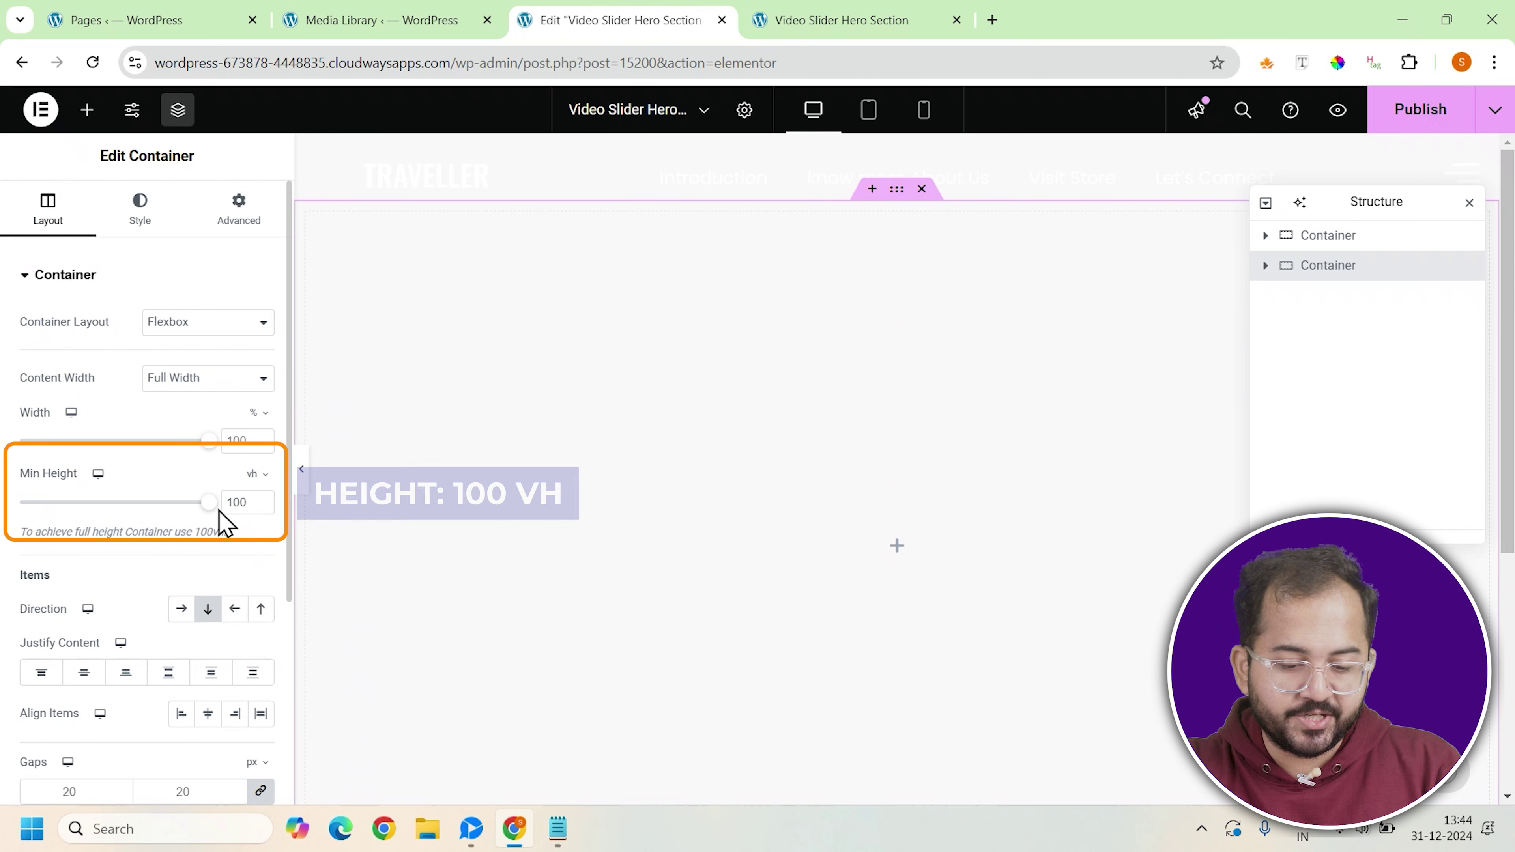
Step: Give the container a -70 px top margin and zero padding
{"action": "left_click", "coordinate": [238, 209]}
{"action": "left_click", "coordinate": [258, 343]}
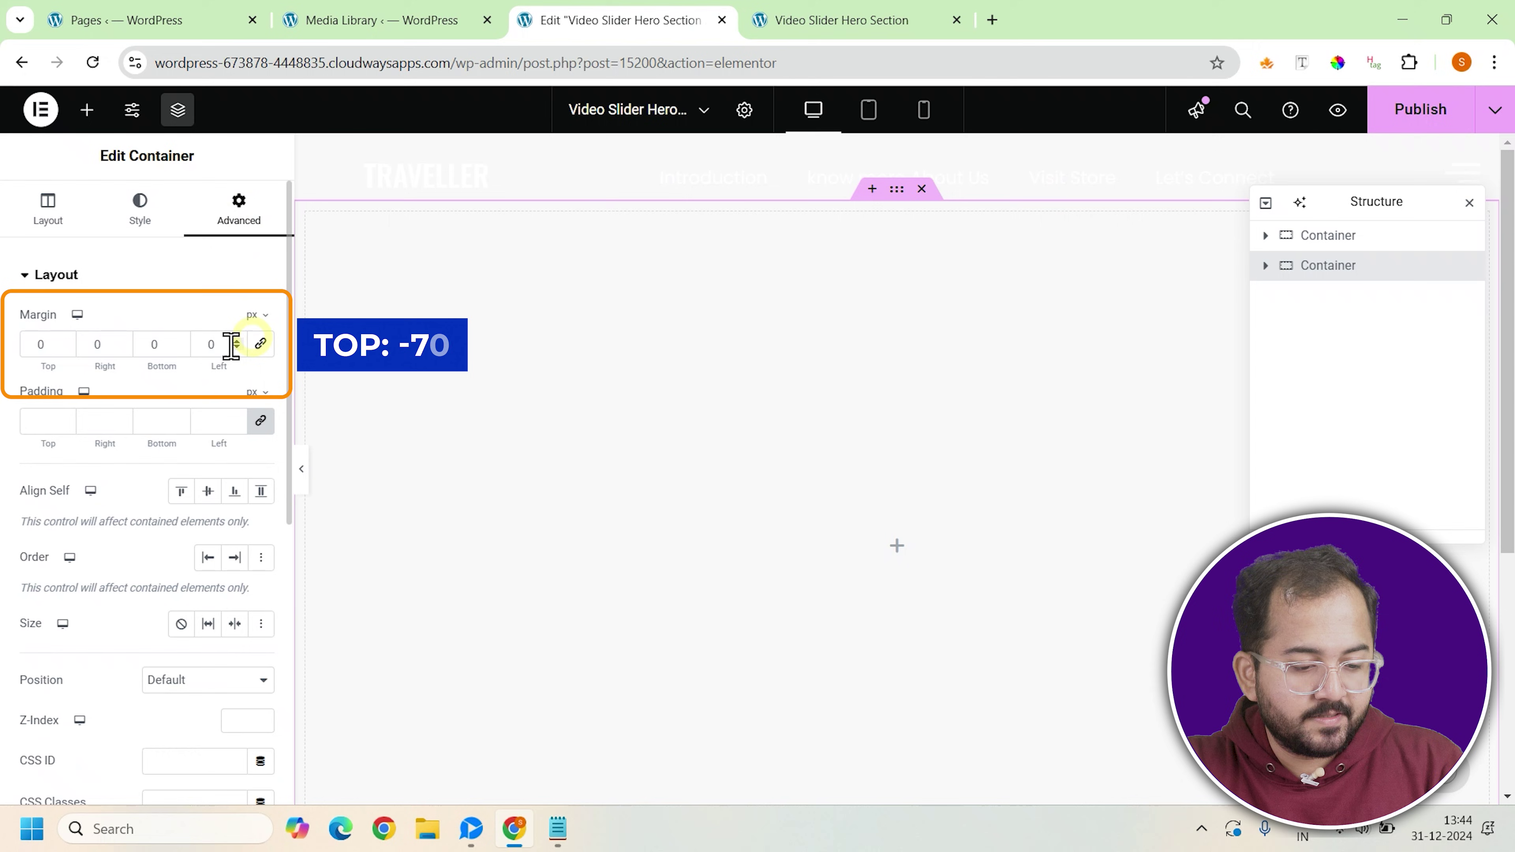
{"action": "left_click", "coordinate": [34, 338]}
{"action": "type", "text": "-70"}
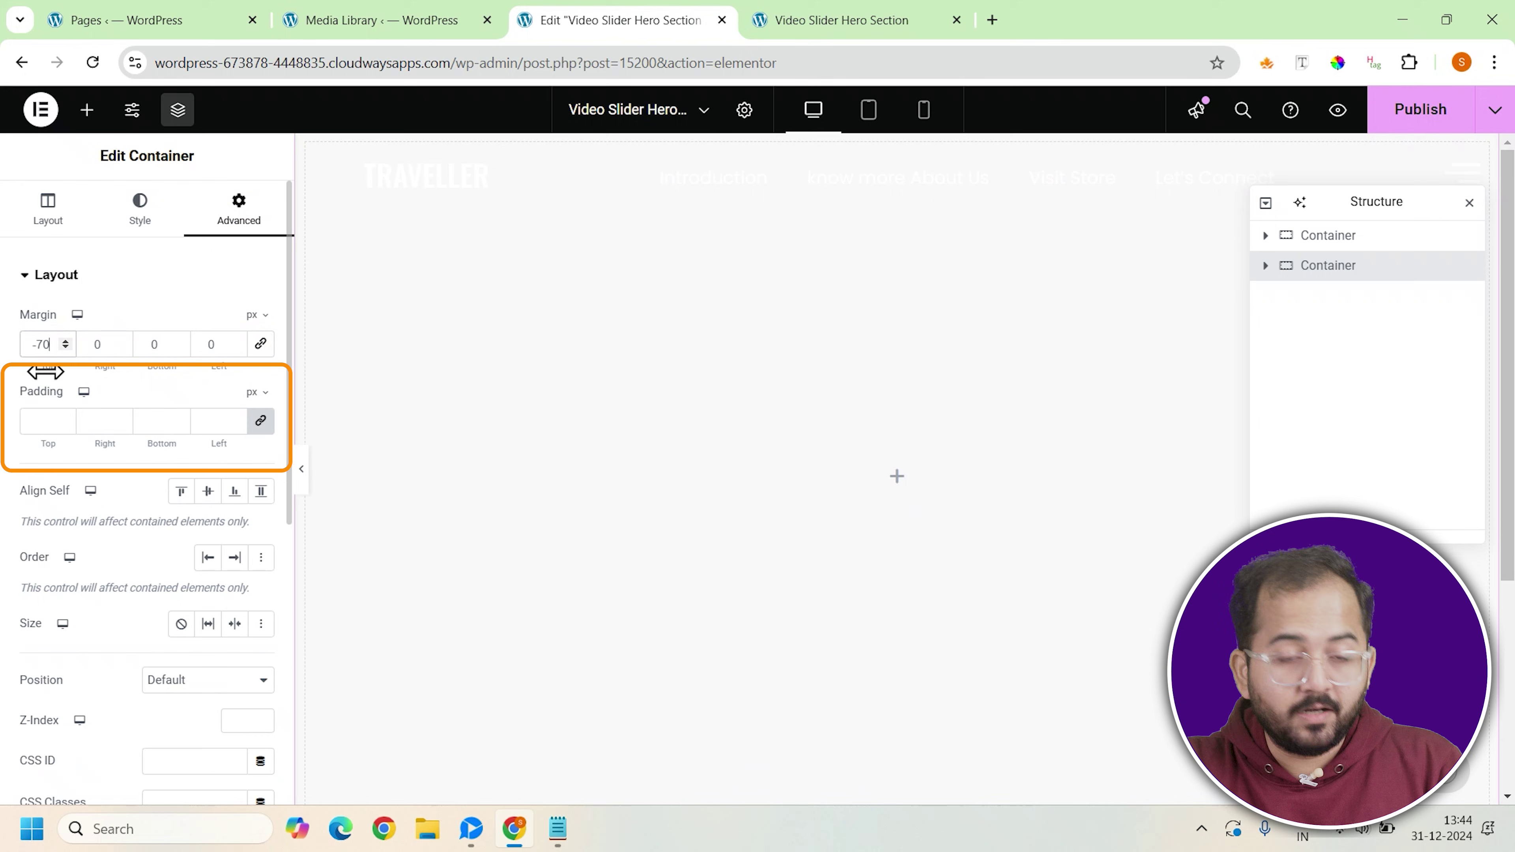
{"action": "left_click", "coordinate": [260, 420]}
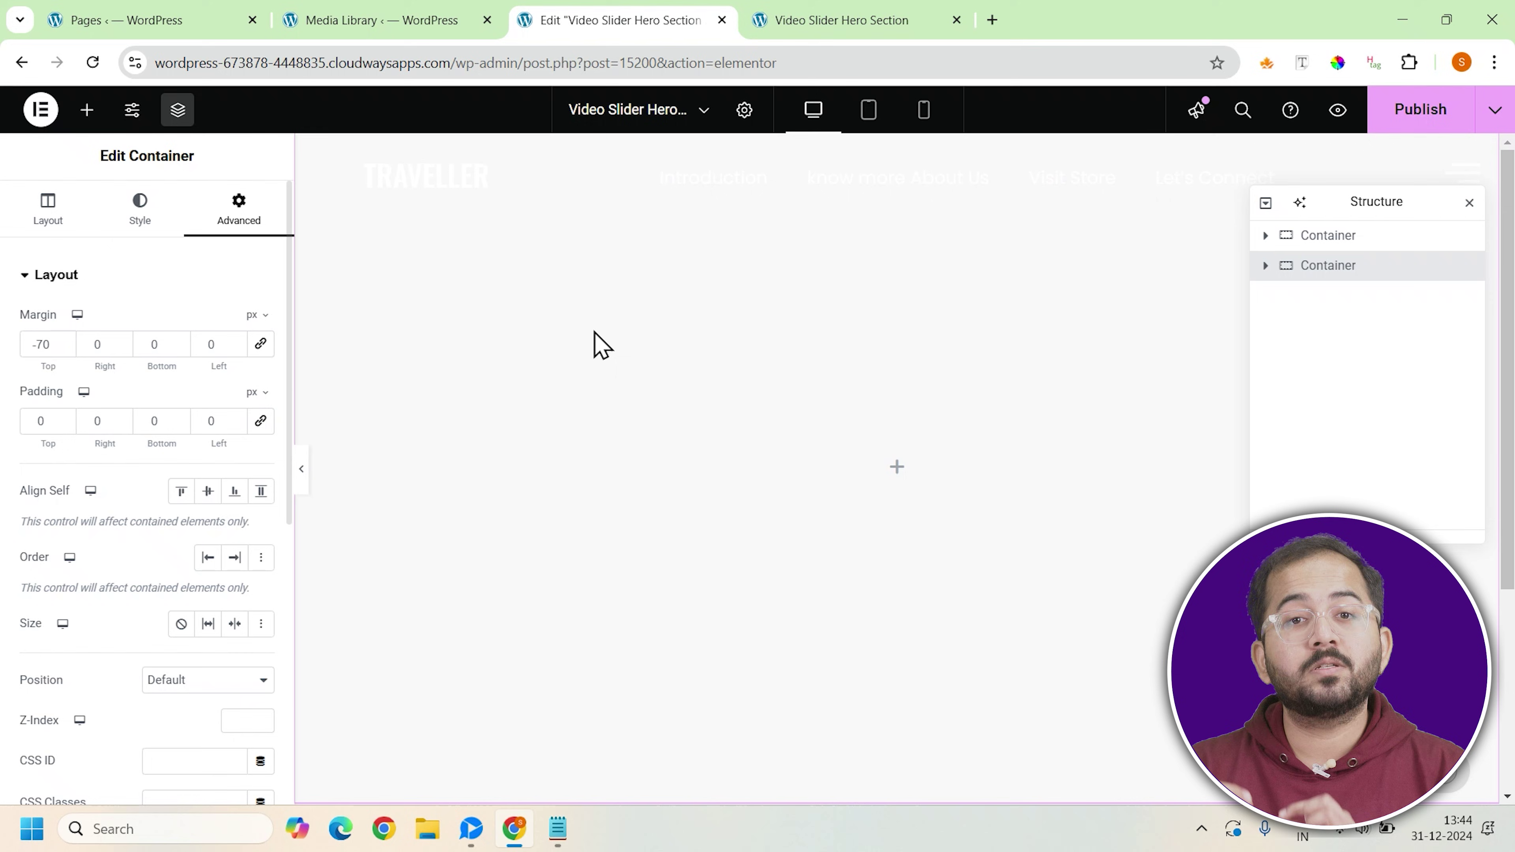
Step: Add a Carousel widget to the empty container and set its padding to 0
{"action": "left_click", "coordinate": [86, 109]}
{"action": "type", "text": "card"}
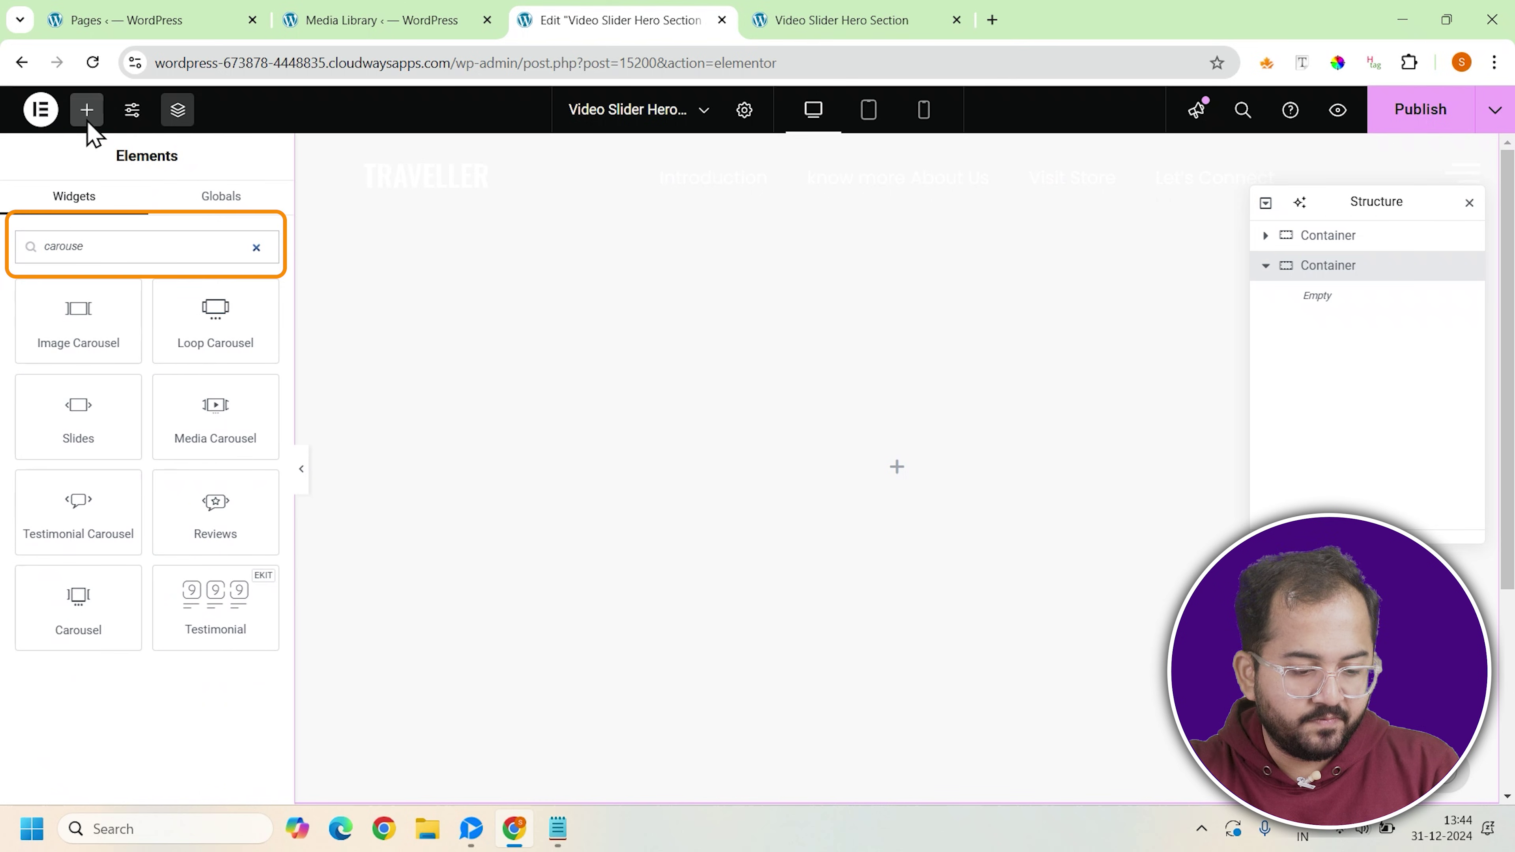
{"action": "left_click", "coordinate": [118, 587]}
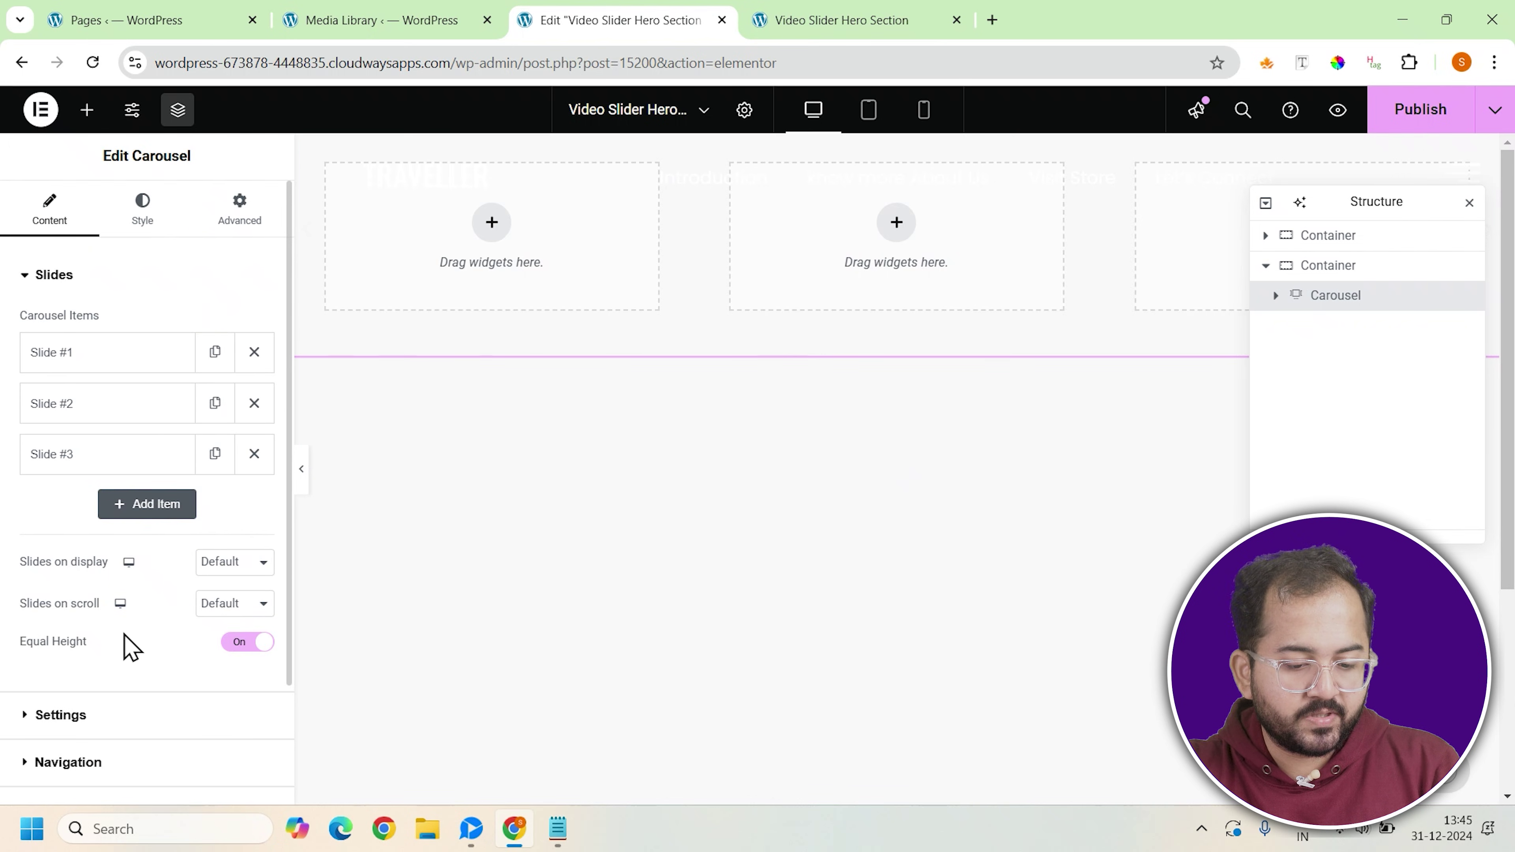
{"action": "left_click", "coordinate": [259, 223]}
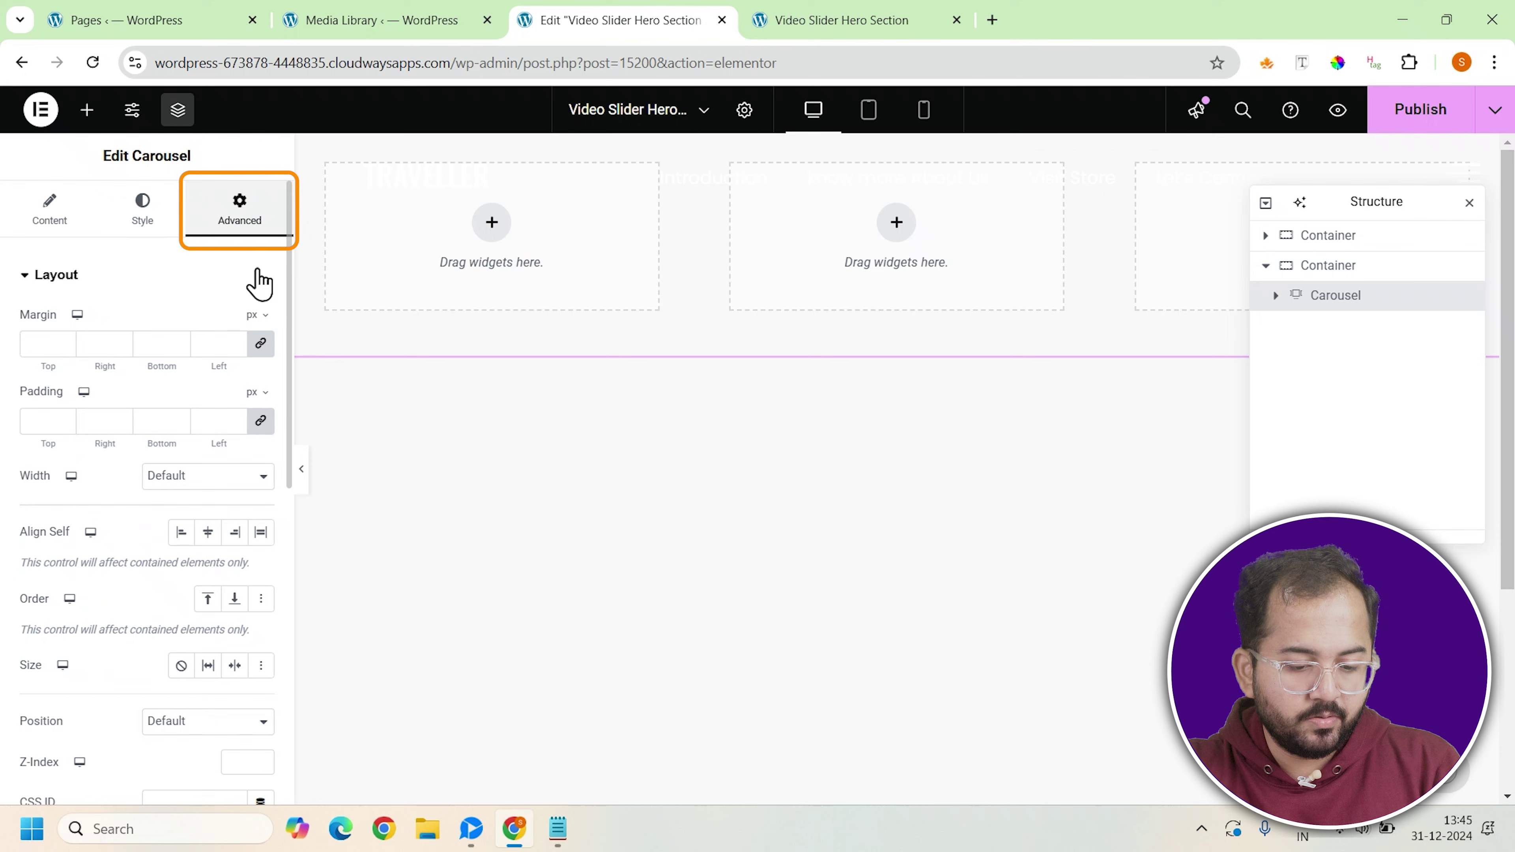
{"action": "left_click", "coordinate": [260, 420]}
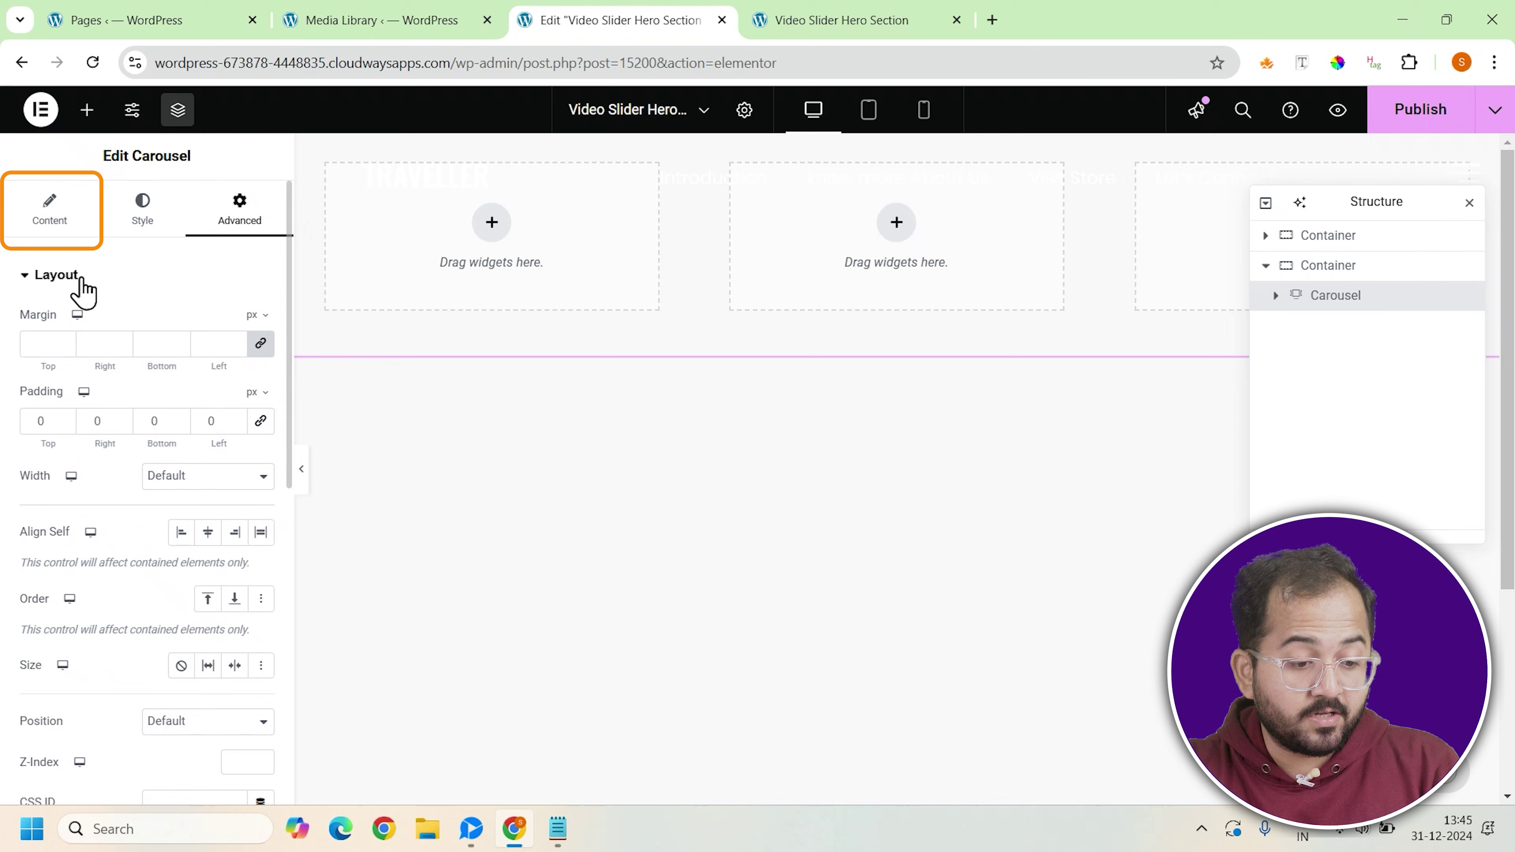
Step: Set the carousel to 1 slide on display, hide its arrows, and expand Pagination
{"action": "left_click", "coordinate": [68, 222]}
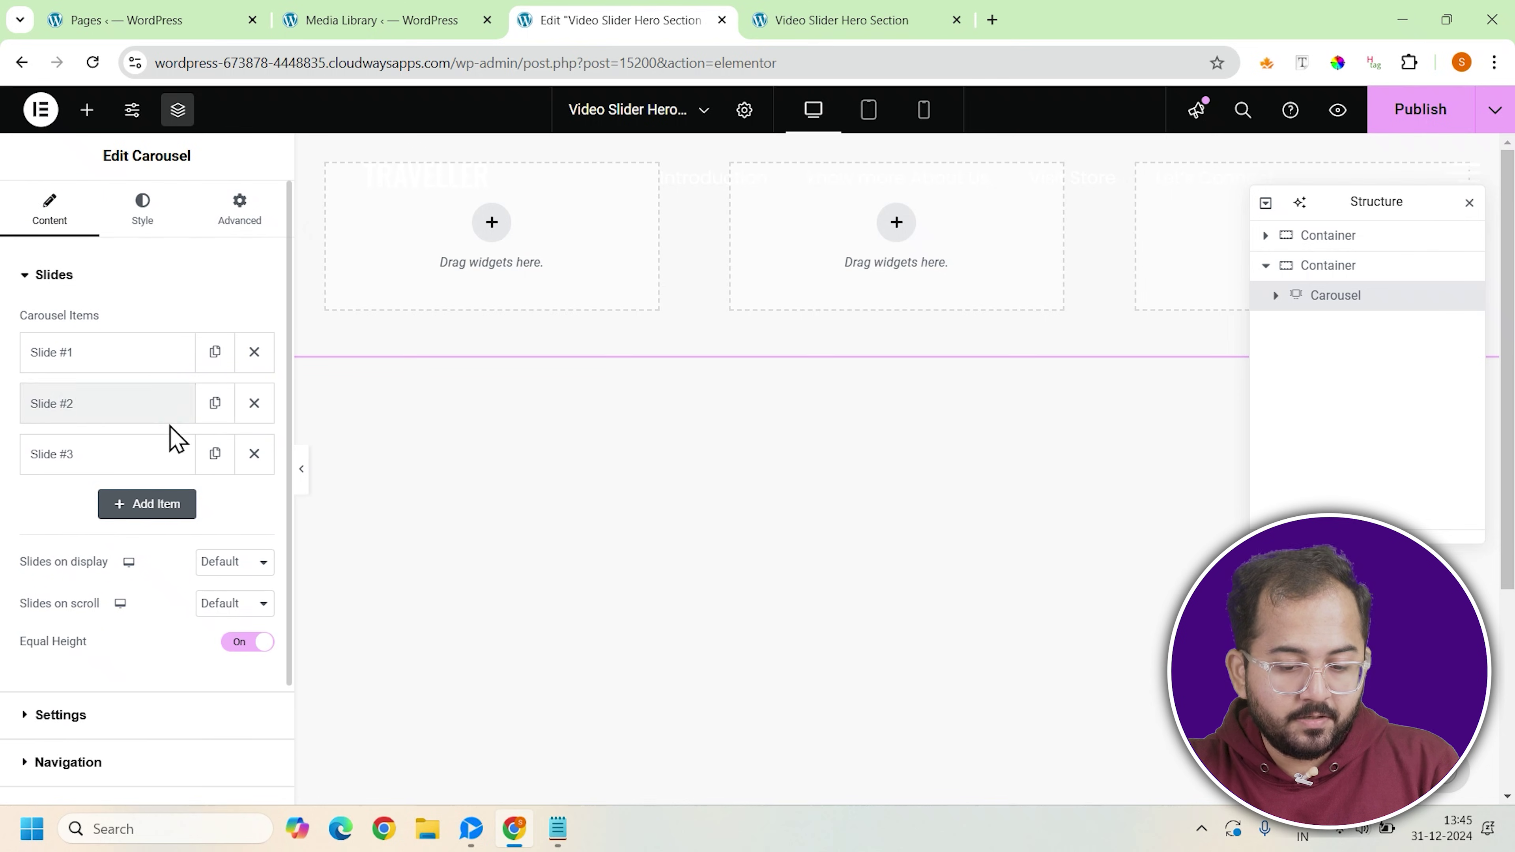
{"action": "left_click", "coordinate": [243, 570]}
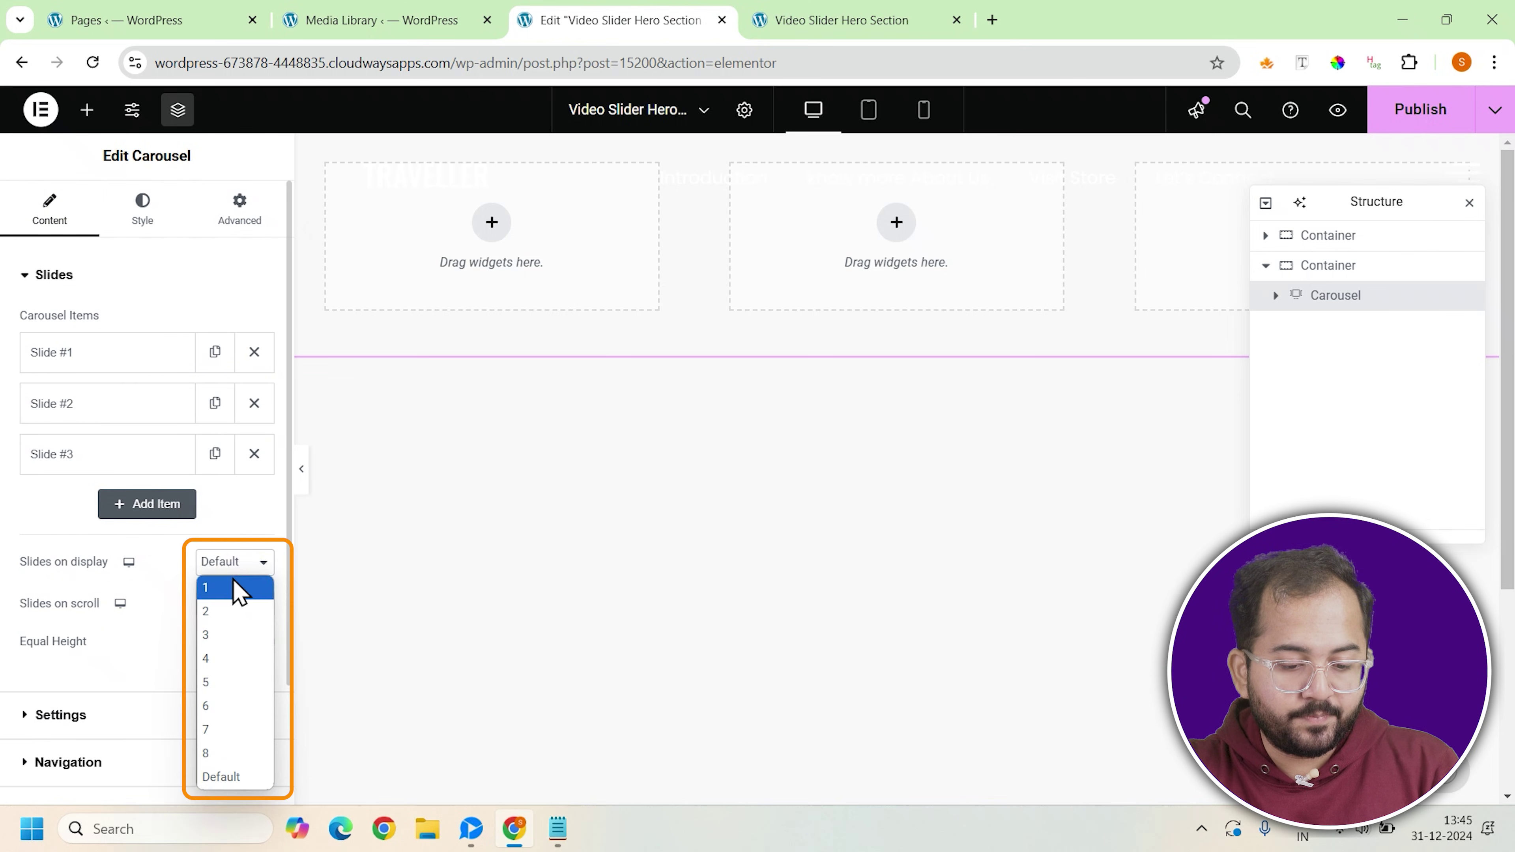
{"action": "left_click", "coordinate": [221, 586]}
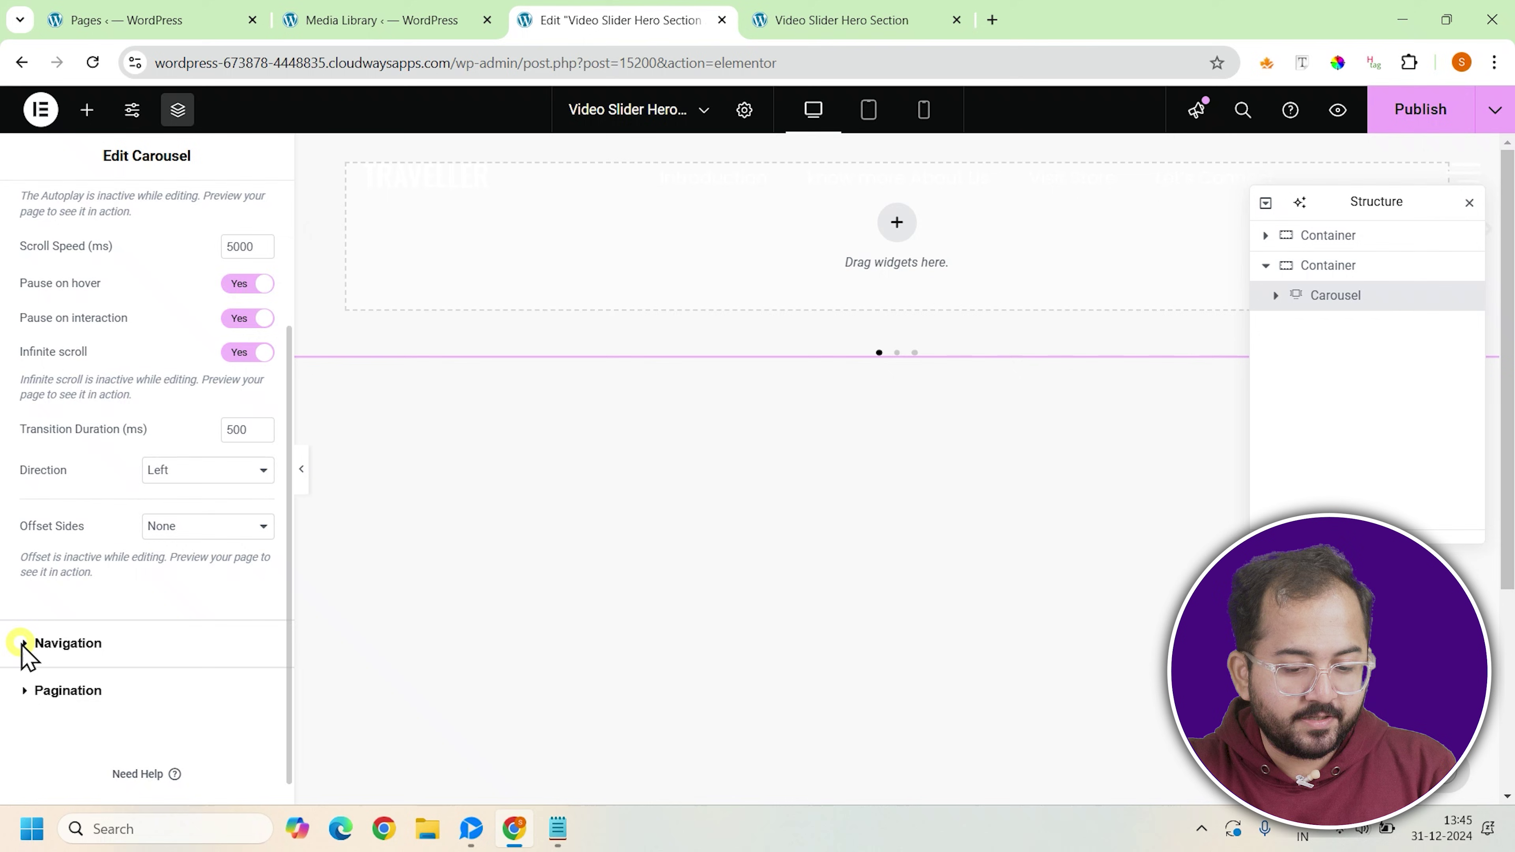
{"action": "left_click", "coordinate": [27, 653]}
{"action": "left_click", "coordinate": [227, 418]}
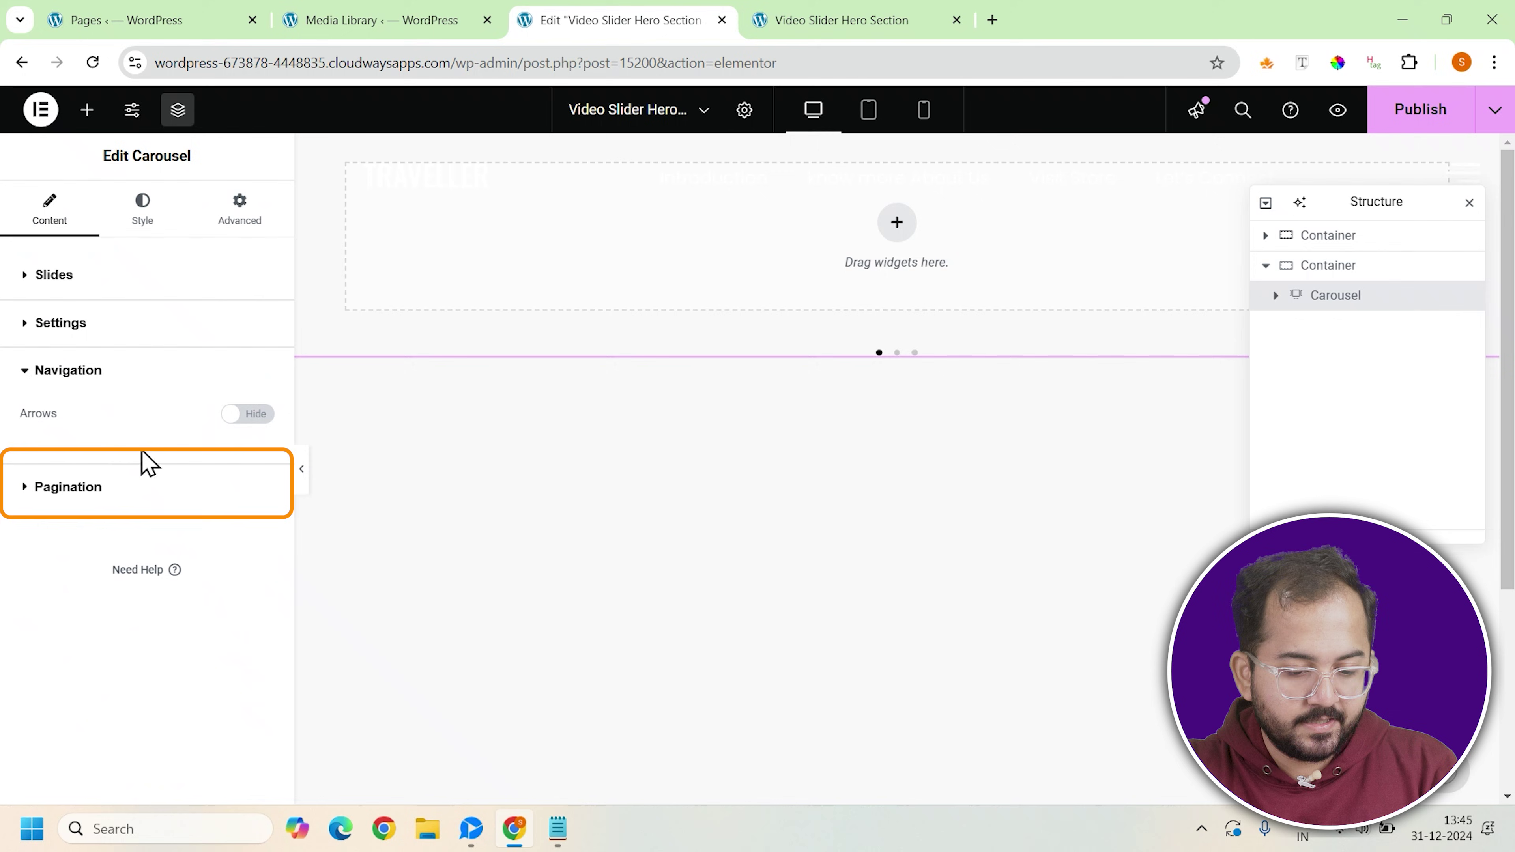
{"action": "left_click", "coordinate": [27, 488]}
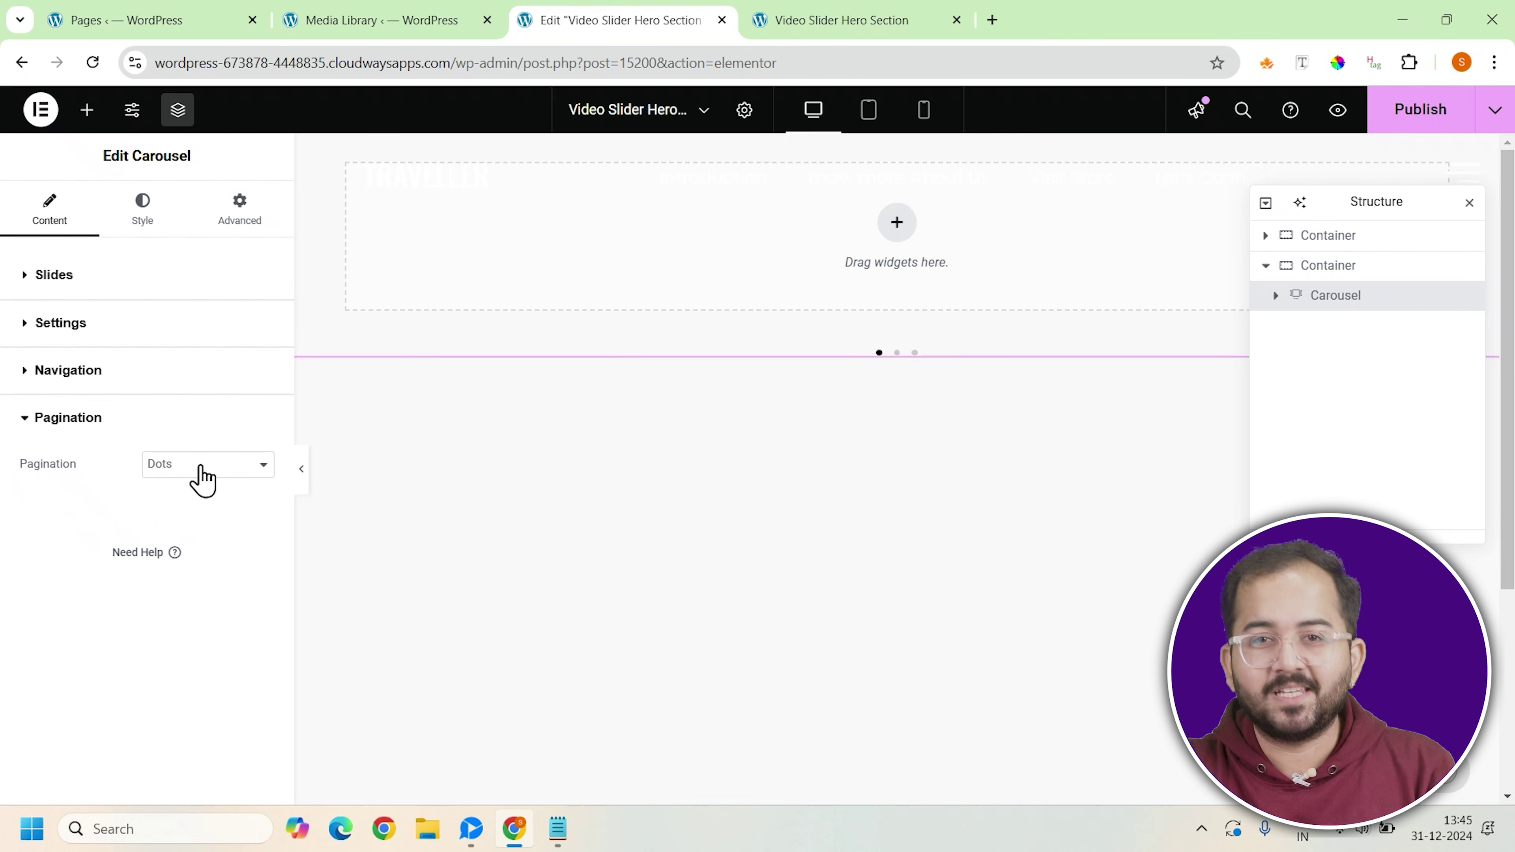
Step: Style the pagination dots at size 15 in white (#FFFFFF)
{"action": "left_click", "coordinate": [142, 216]}
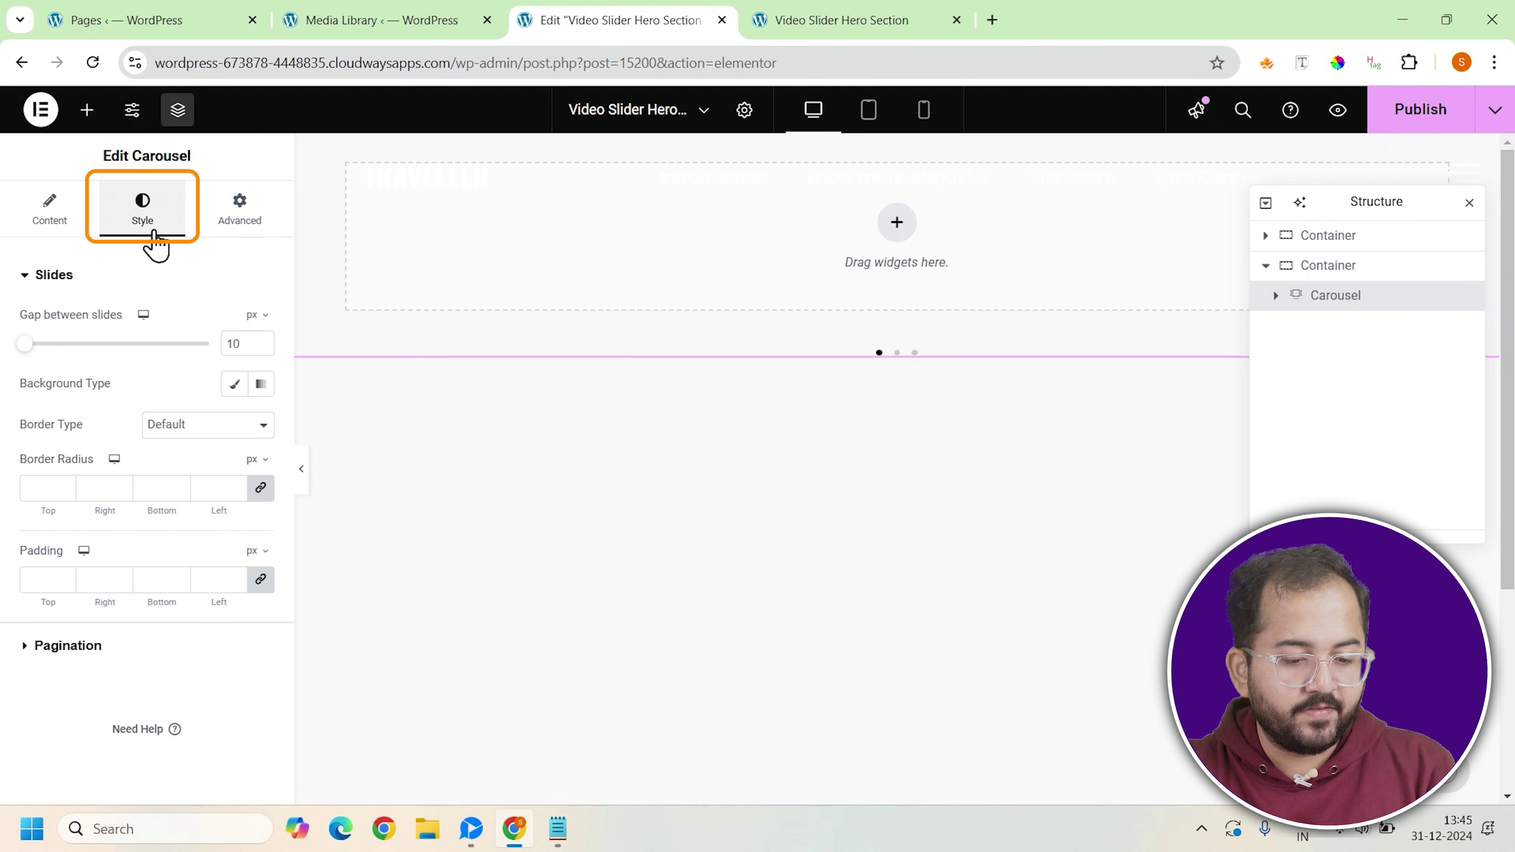
{"action": "left_click", "coordinate": [26, 646]}
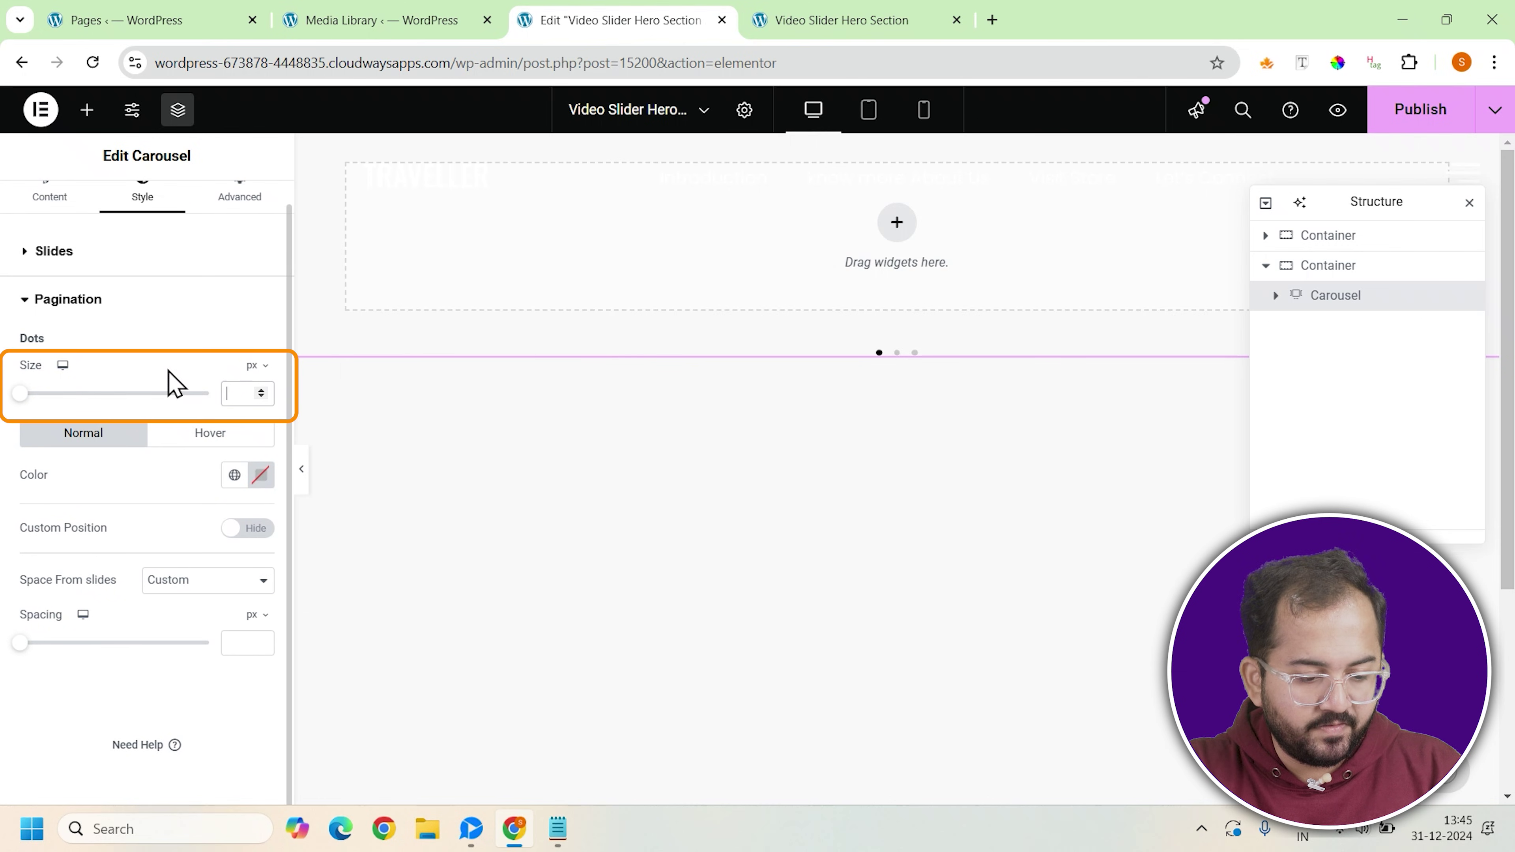
{"action": "type", "text": "15"}
{"action": "left_click", "coordinate": [261, 476]}
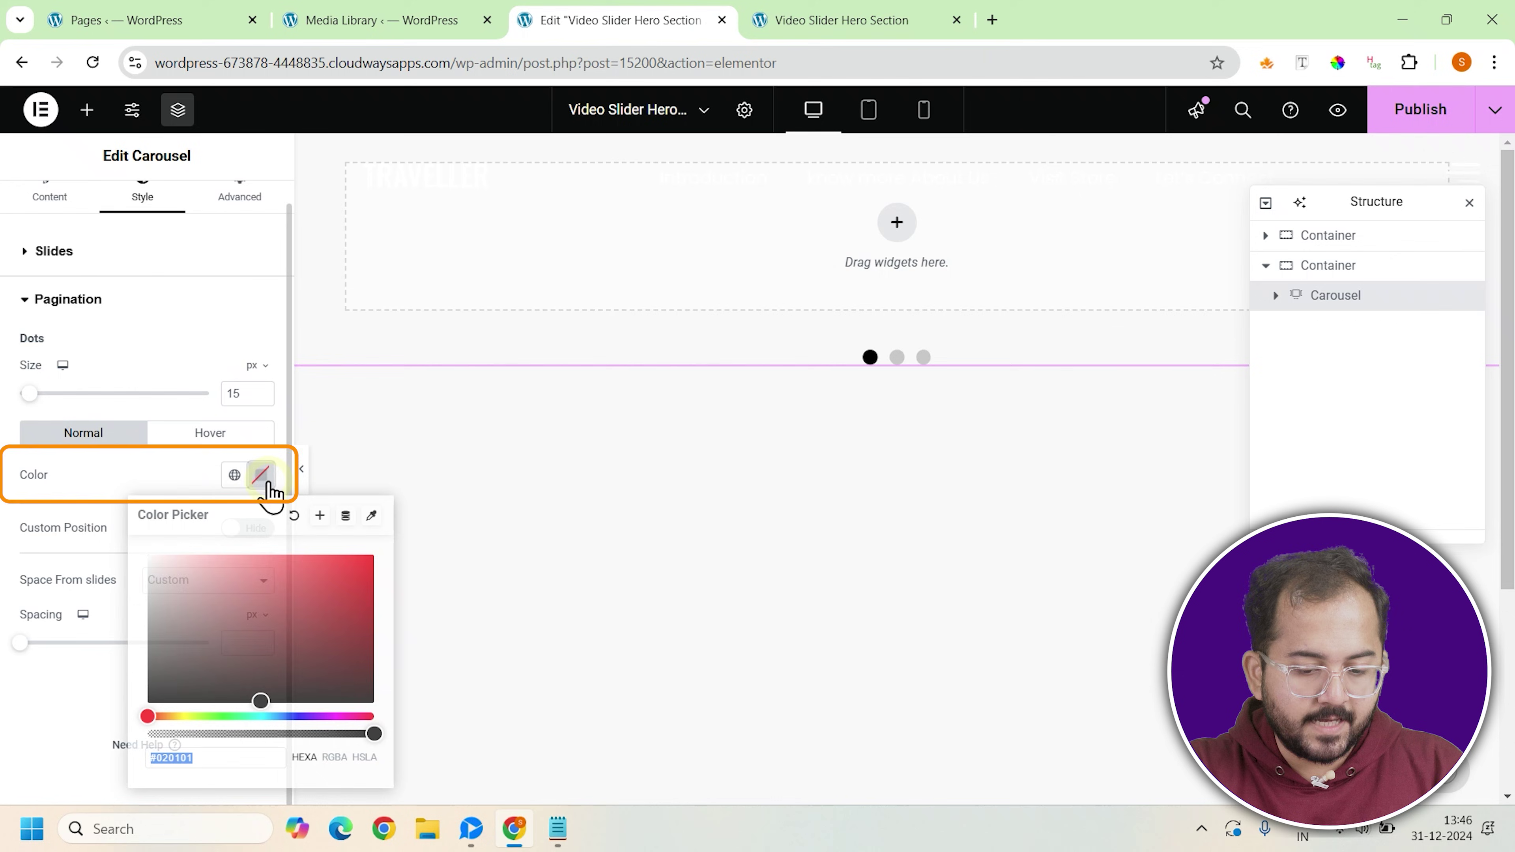
{"action": "left_click_drag", "start_coordinate": [179, 568], "coordinate": [138, 555]}
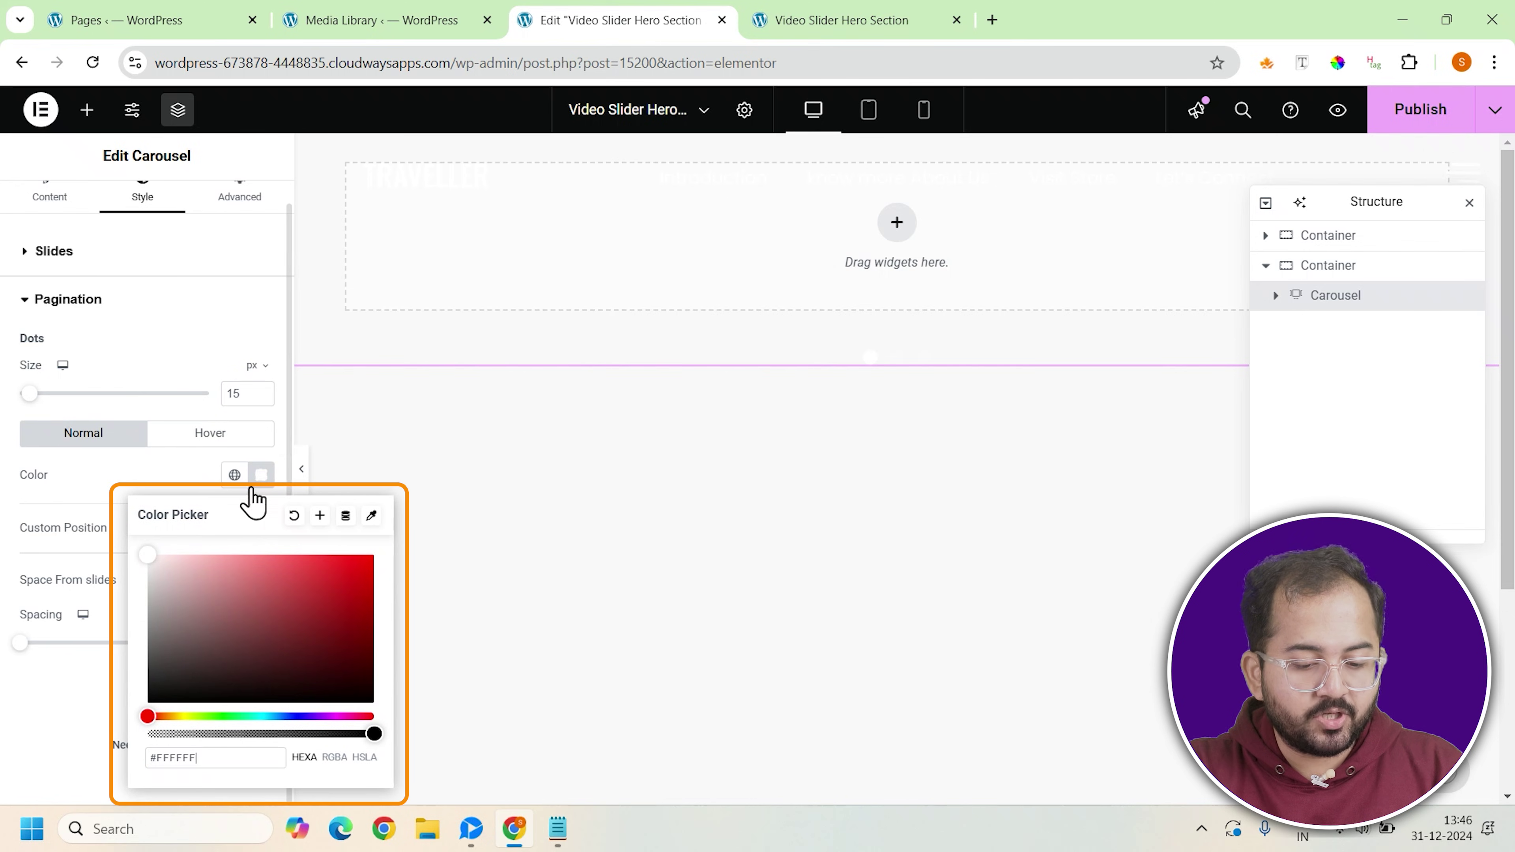
{"action": "left_click", "coordinate": [261, 477]}
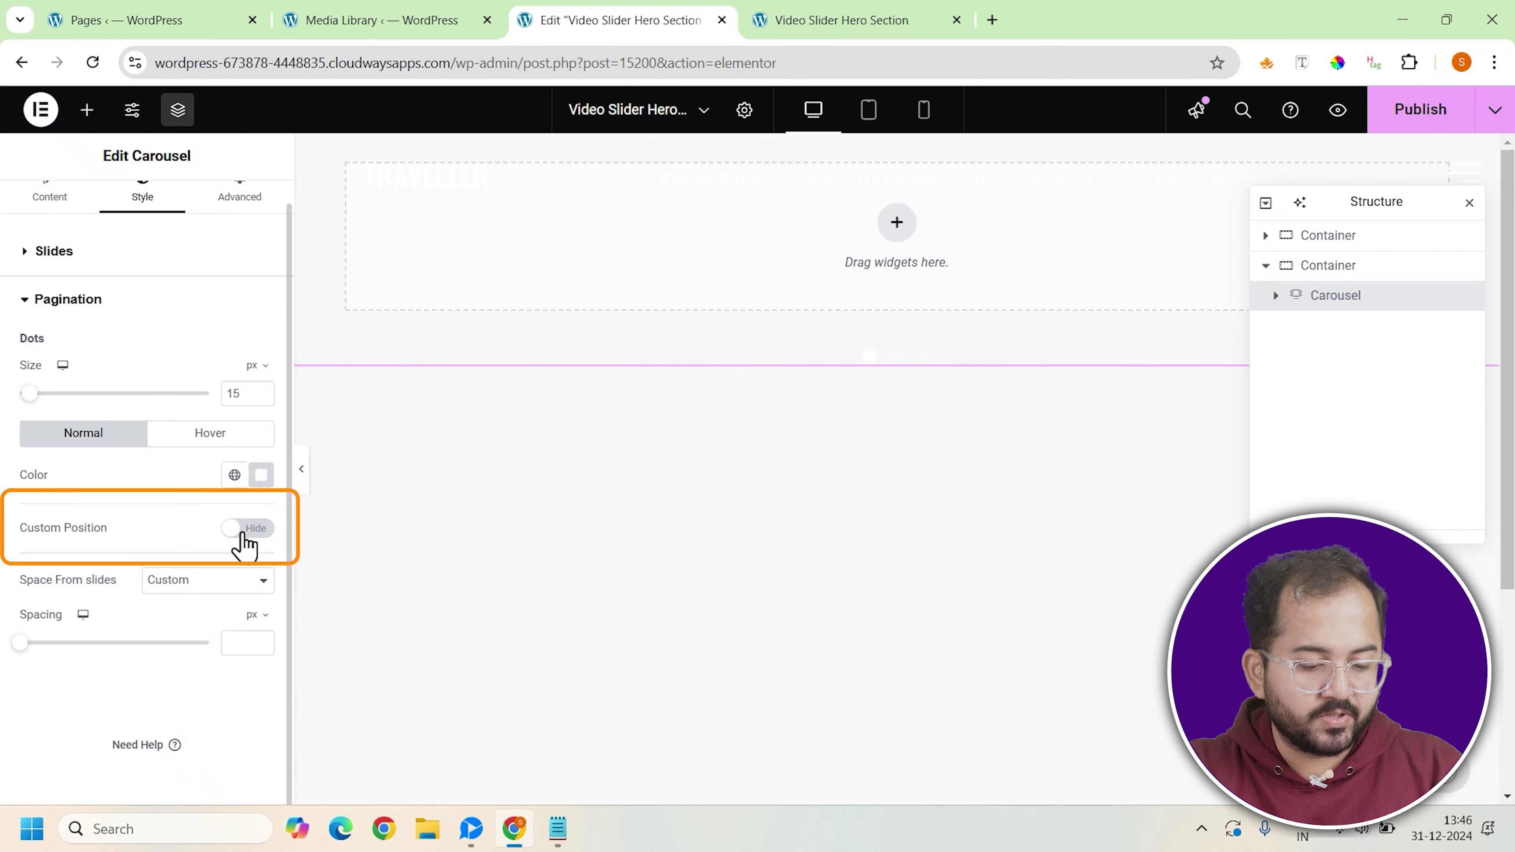
Step: Enable custom positioning for the dots and clear the vertical position value
{"action": "left_click", "coordinate": [243, 529]}
{"action": "scroll", "coordinate": [154, 570], "scroll_direction": "down", "scroll_amount": 2}
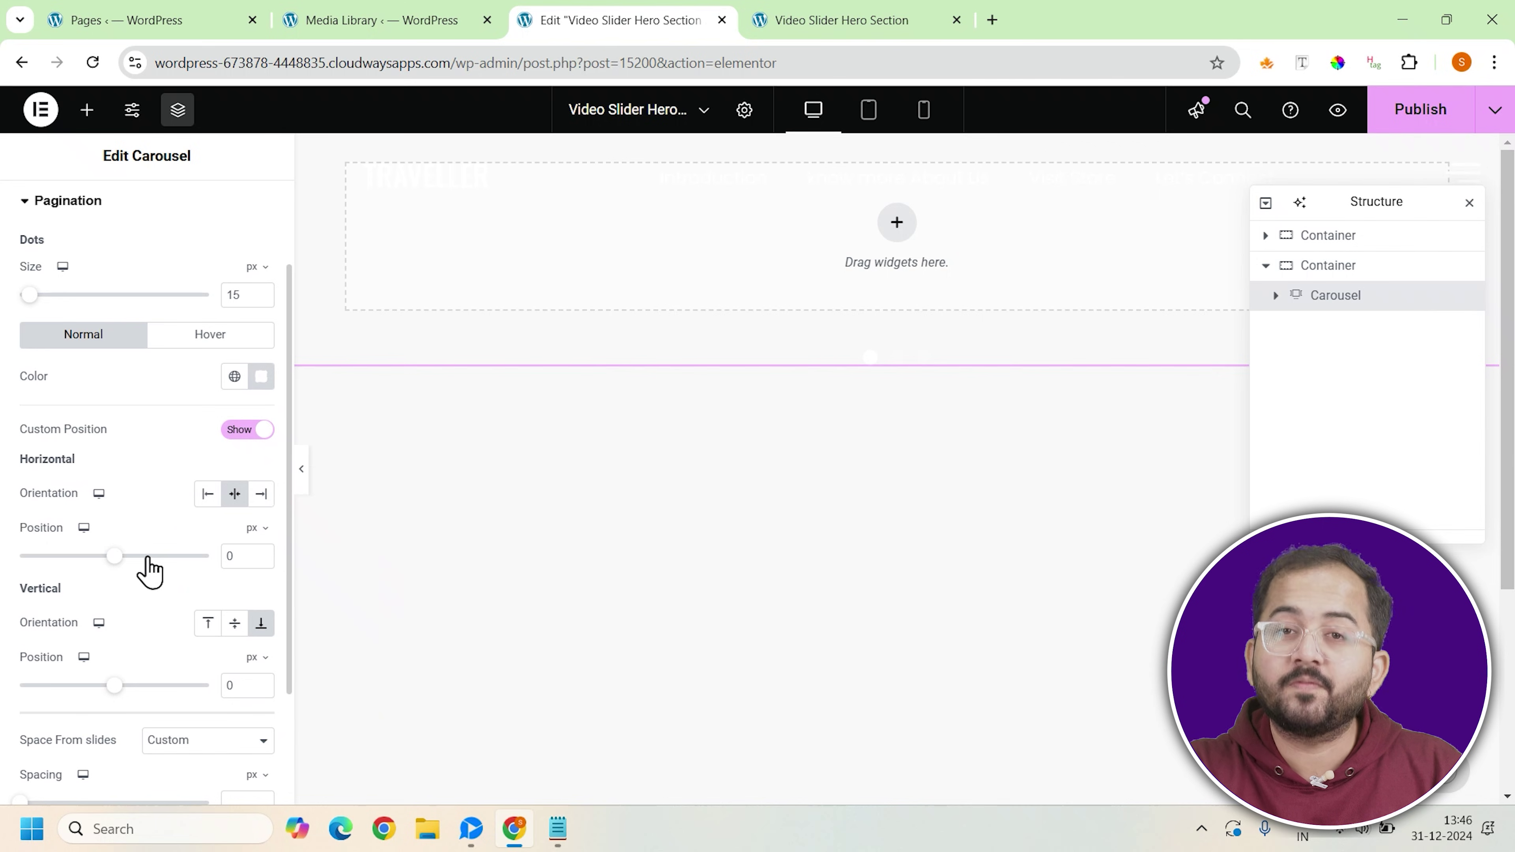
{"action": "scroll", "coordinate": [149, 572], "scroll_direction": "down", "scroll_amount": 2}
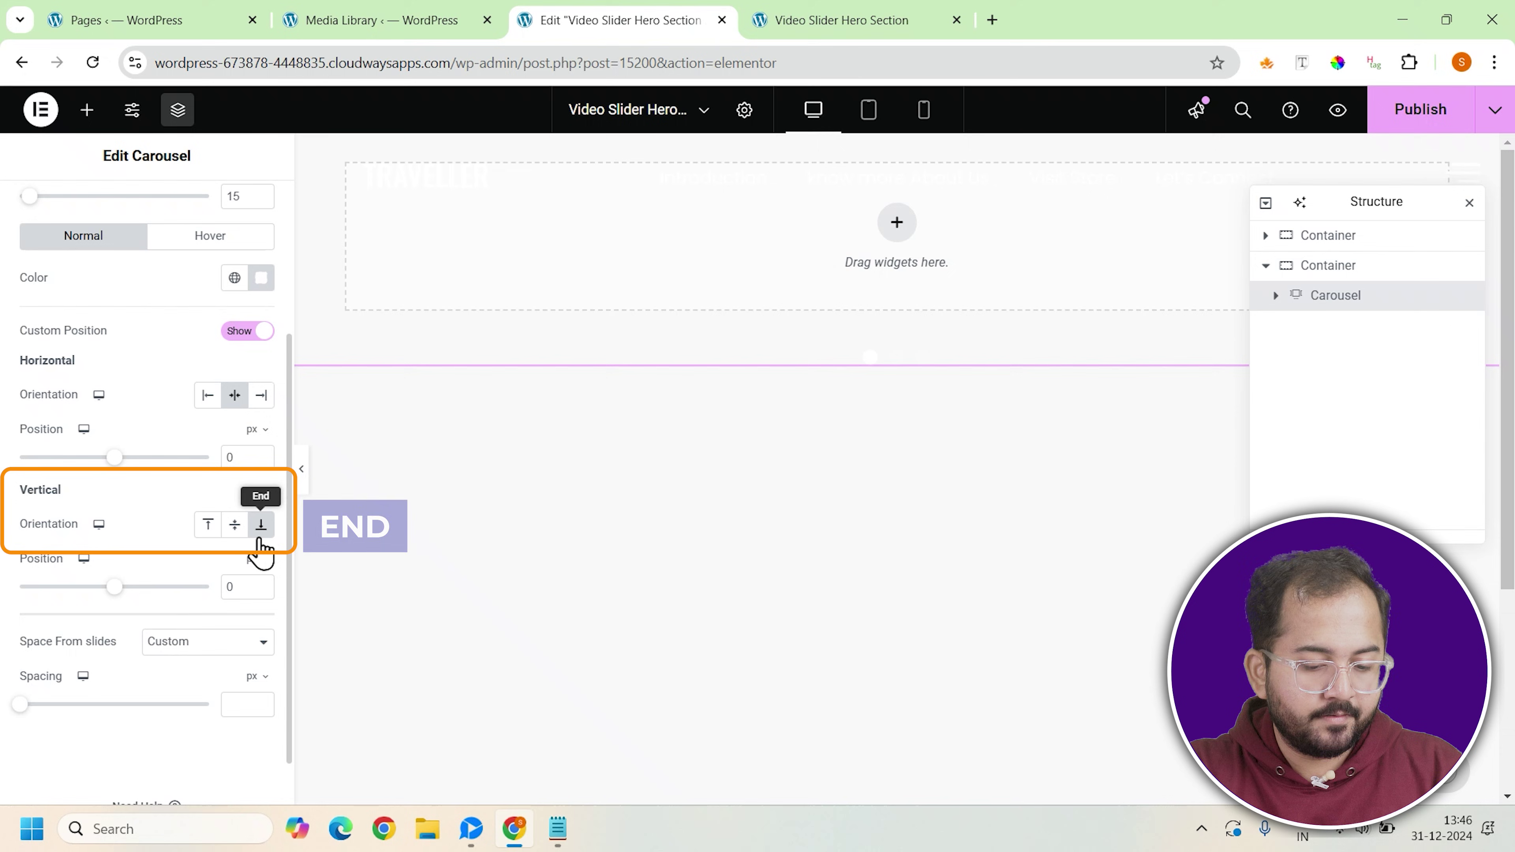
{"action": "left_click", "coordinate": [246, 584]}
{"action": "key", "text": "BackSpace"}
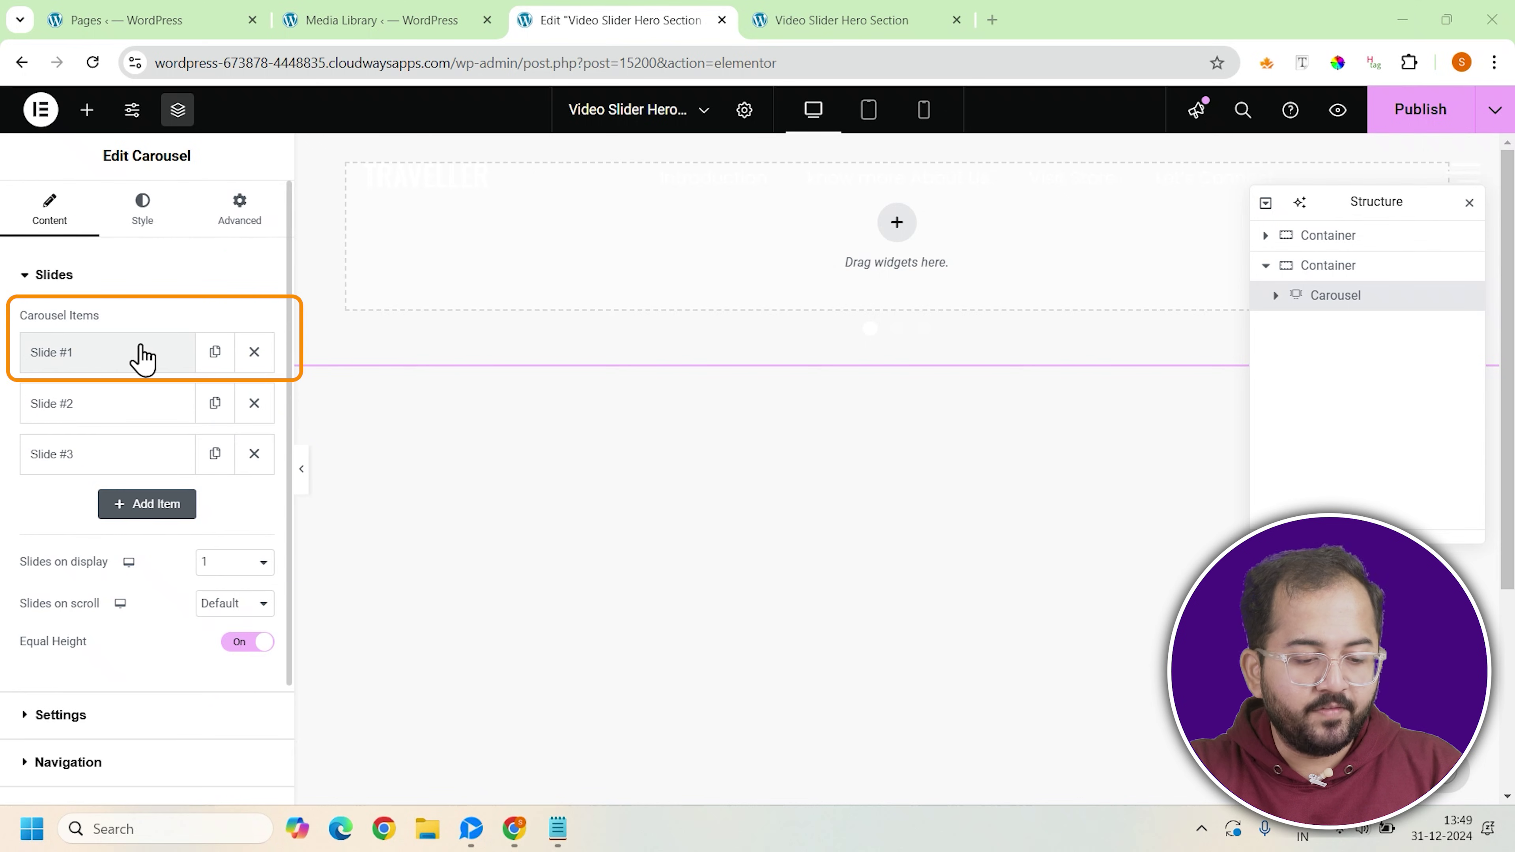
Step: Add a column-direction container to Slide #1, 100 vh tall, with content justified to center
{"action": "left_click", "coordinate": [142, 353]}
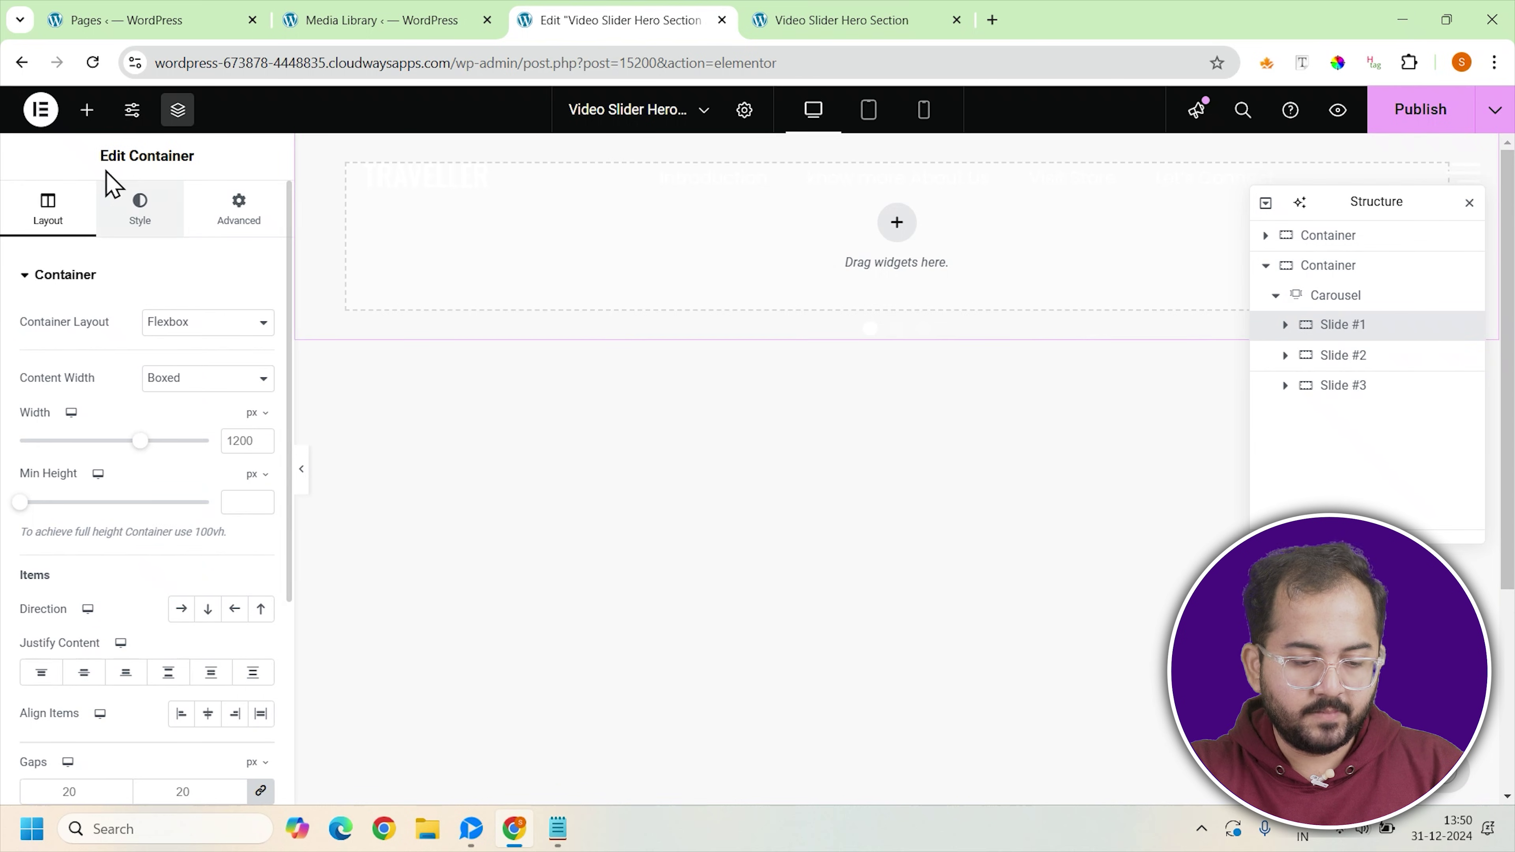
{"action": "left_click", "coordinate": [87, 110]}
{"action": "left_click", "coordinate": [78, 362]}
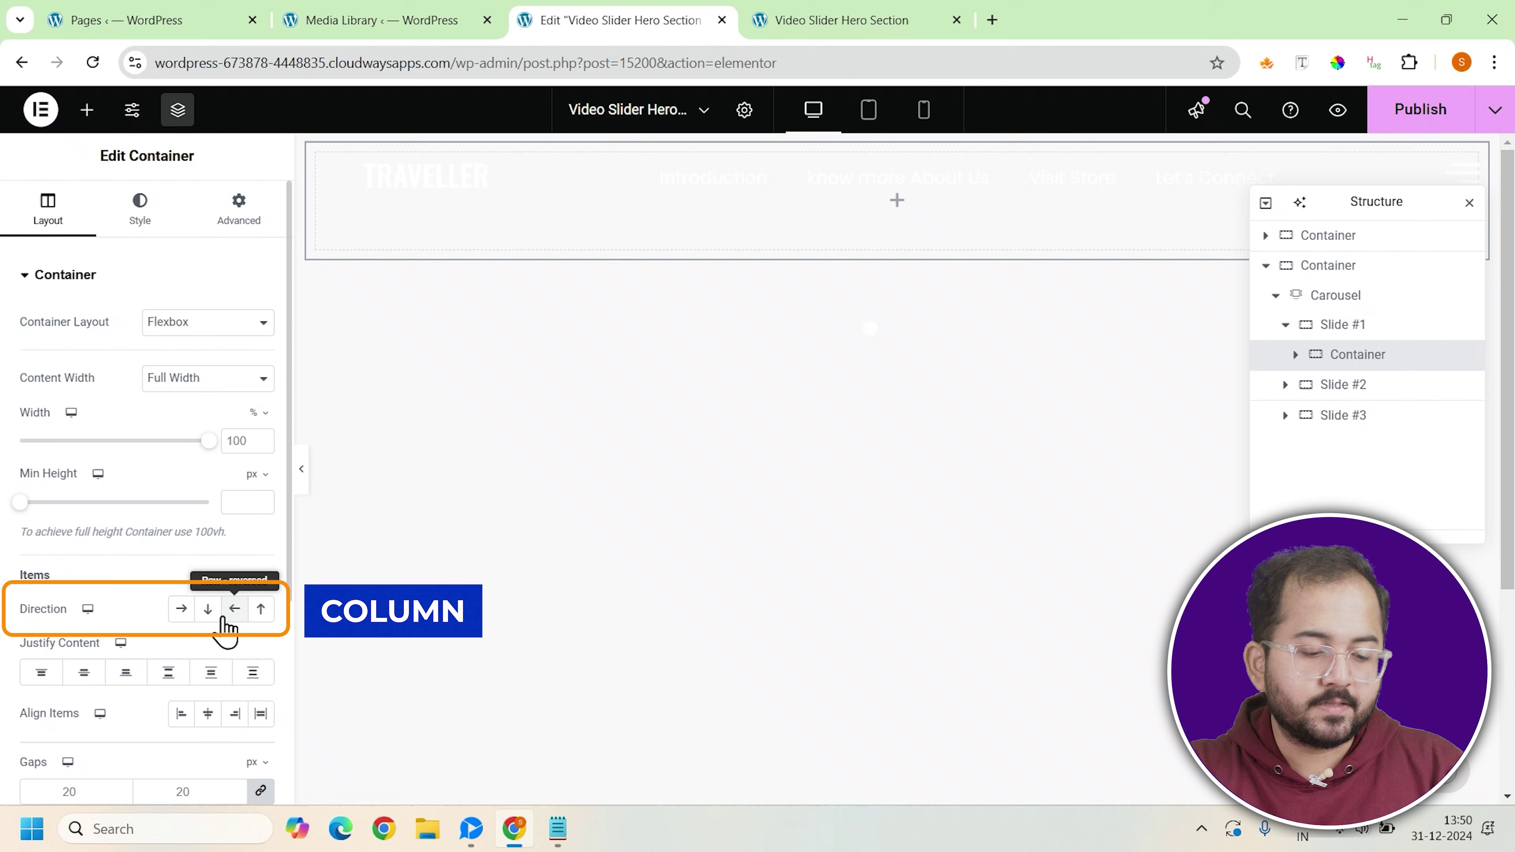
{"action": "left_click", "coordinate": [209, 609]}
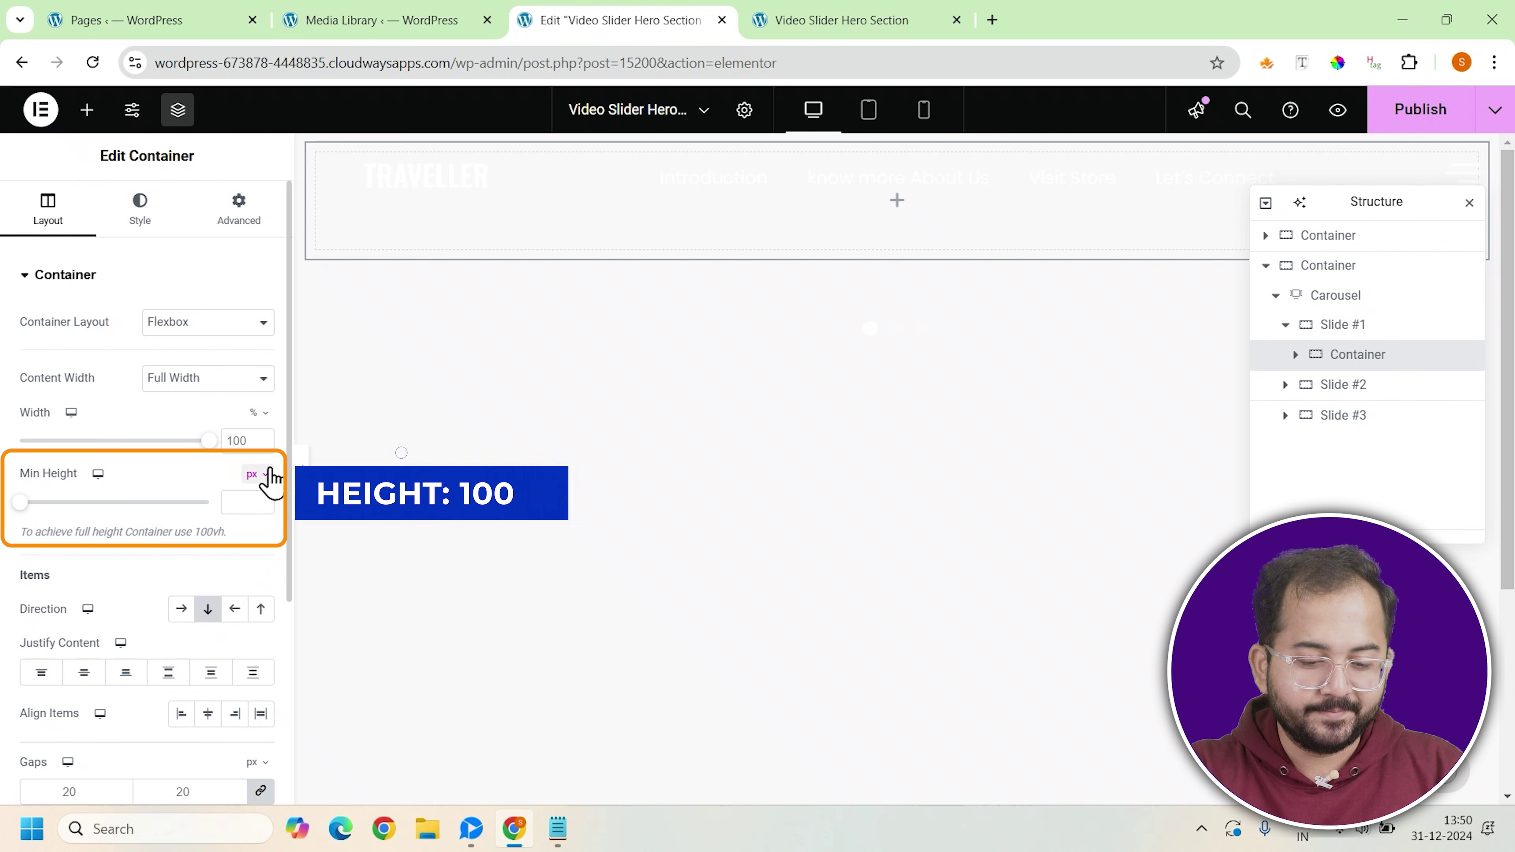
{"action": "left_click", "coordinate": [255, 473]}
{"action": "left_click", "coordinate": [252, 563]}
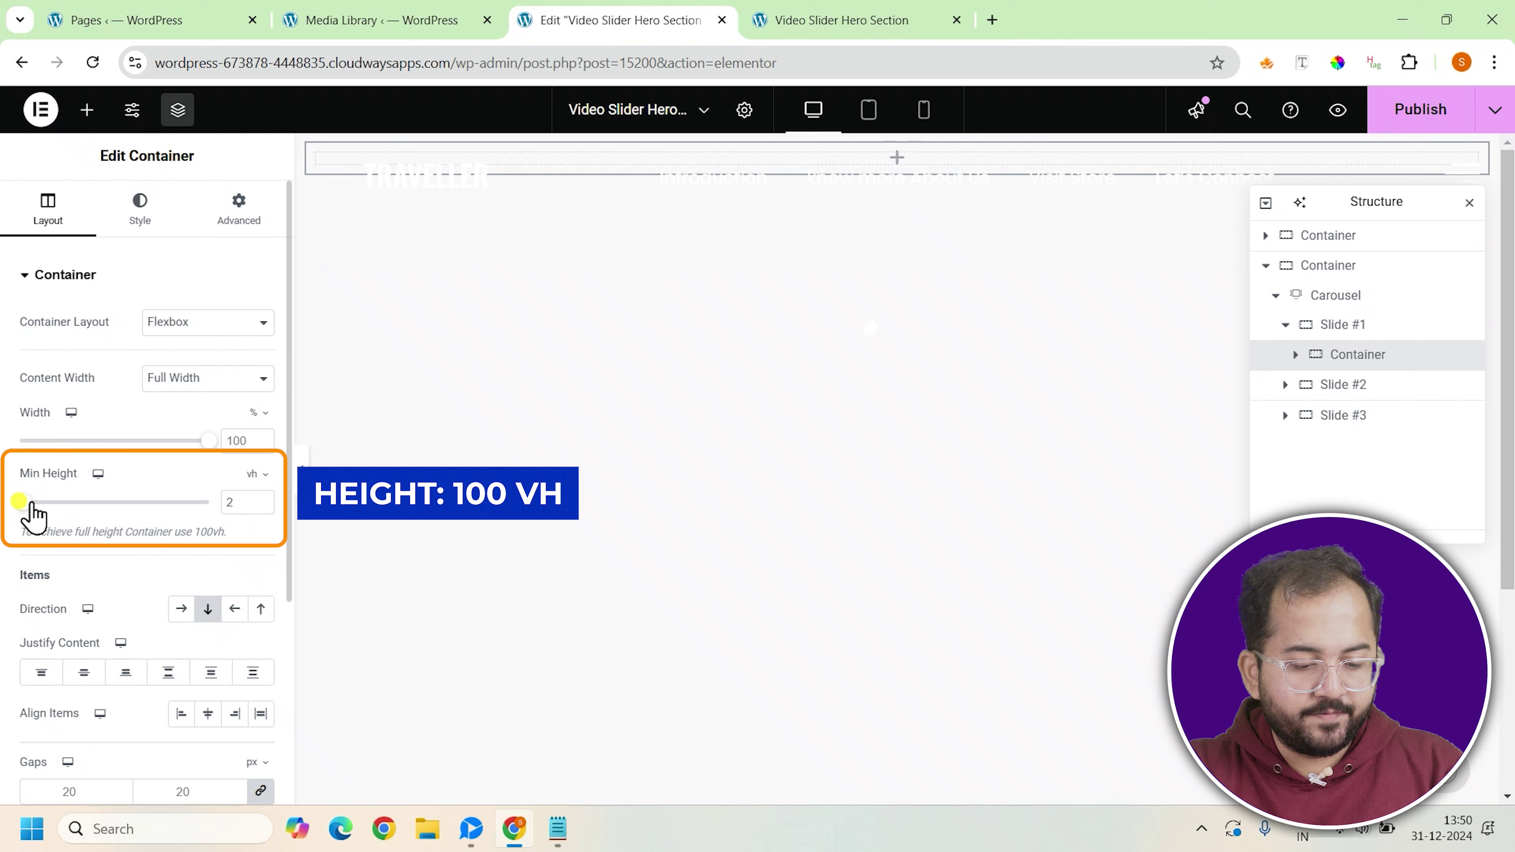
{"action": "left_click_drag", "start_coordinate": [29, 503], "coordinate": [210, 505]}
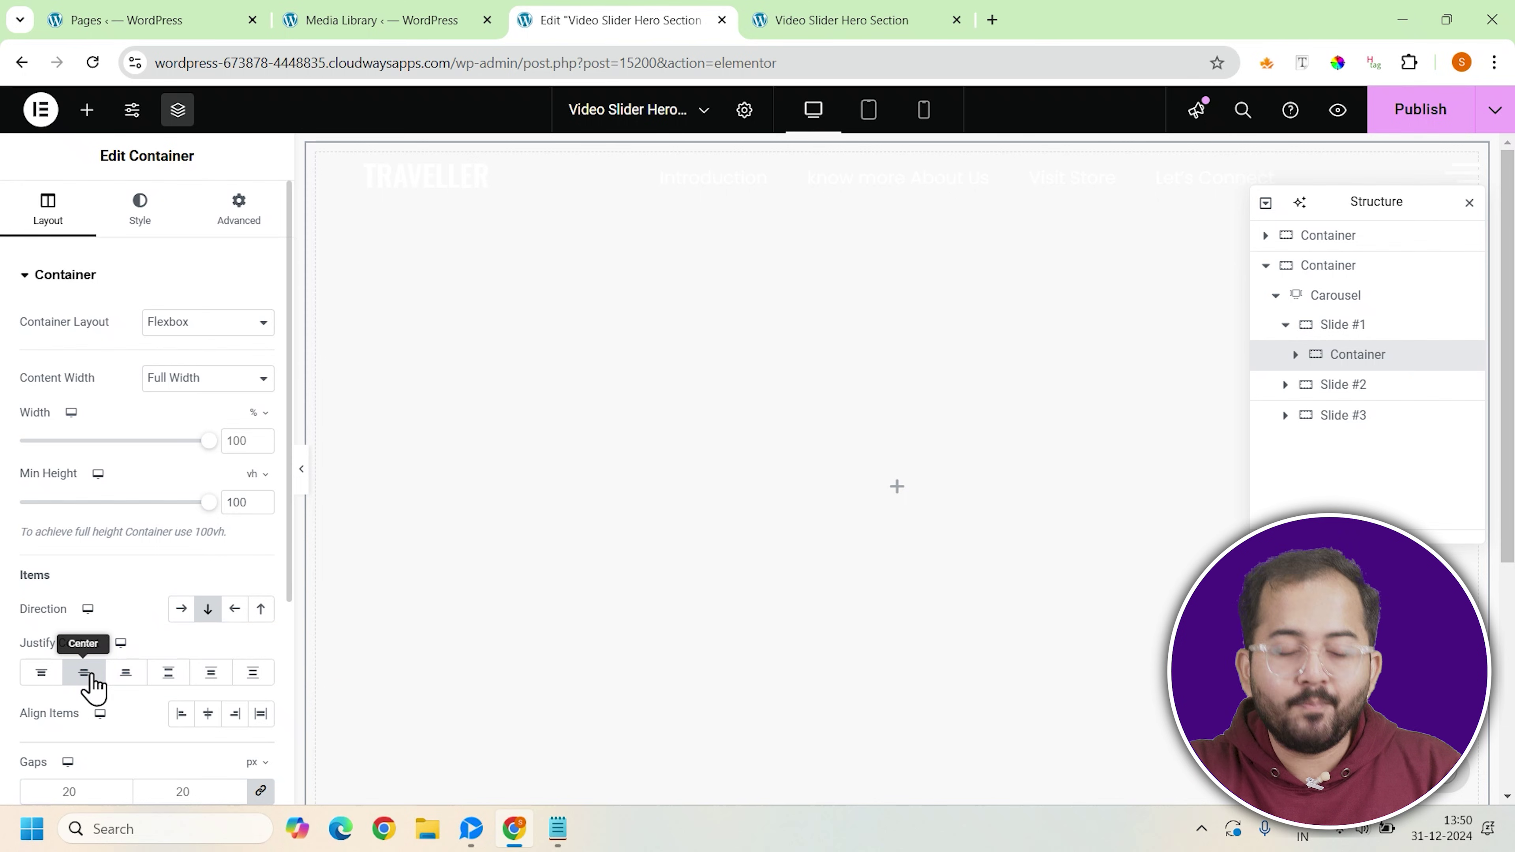
{"action": "left_click", "coordinate": [1344, 358]}
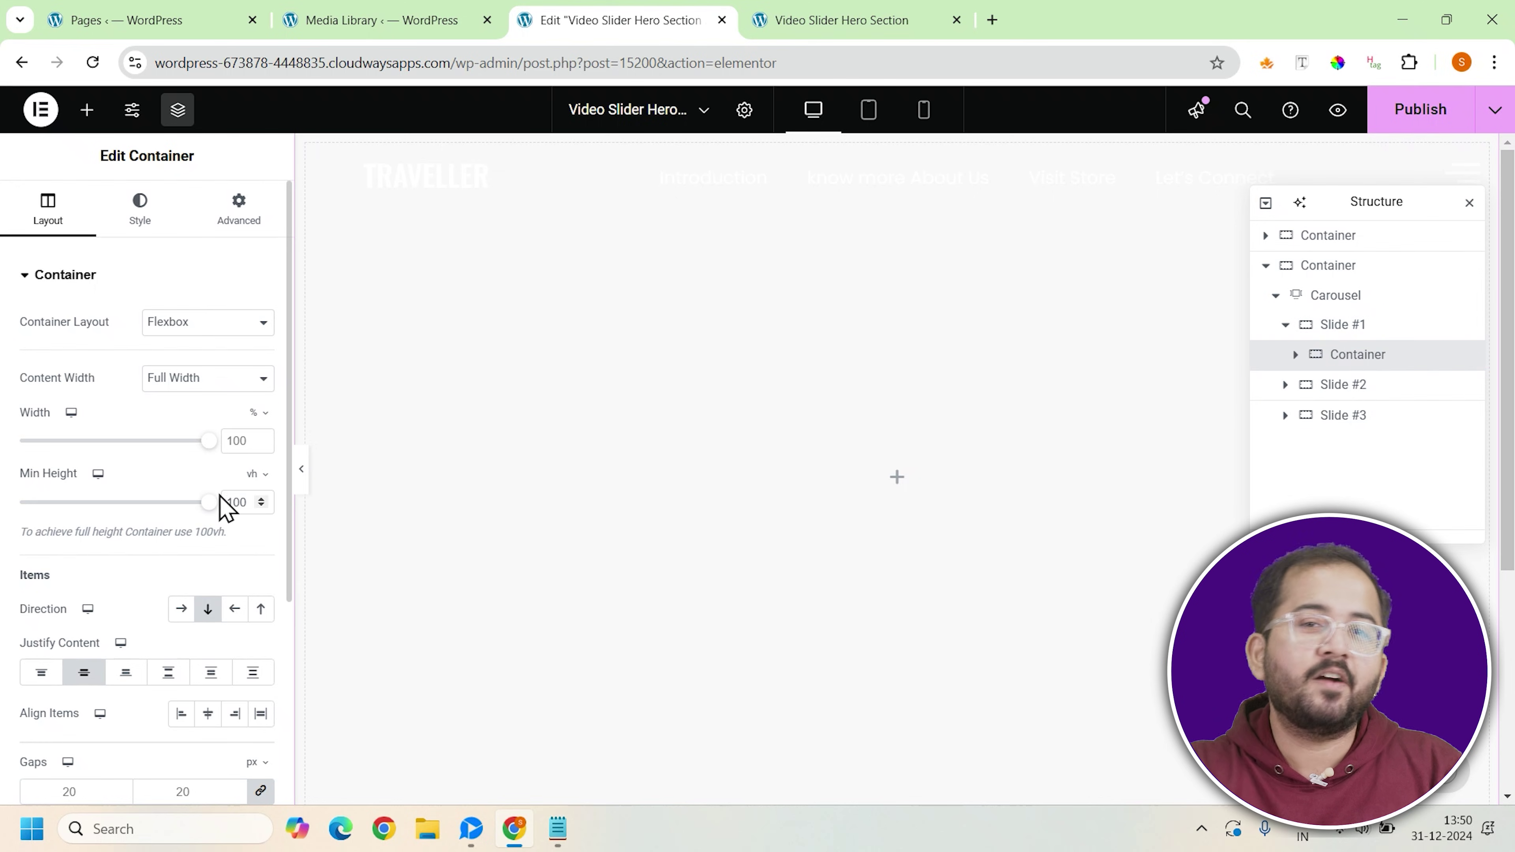
{"action": "left_click", "coordinate": [143, 215]}
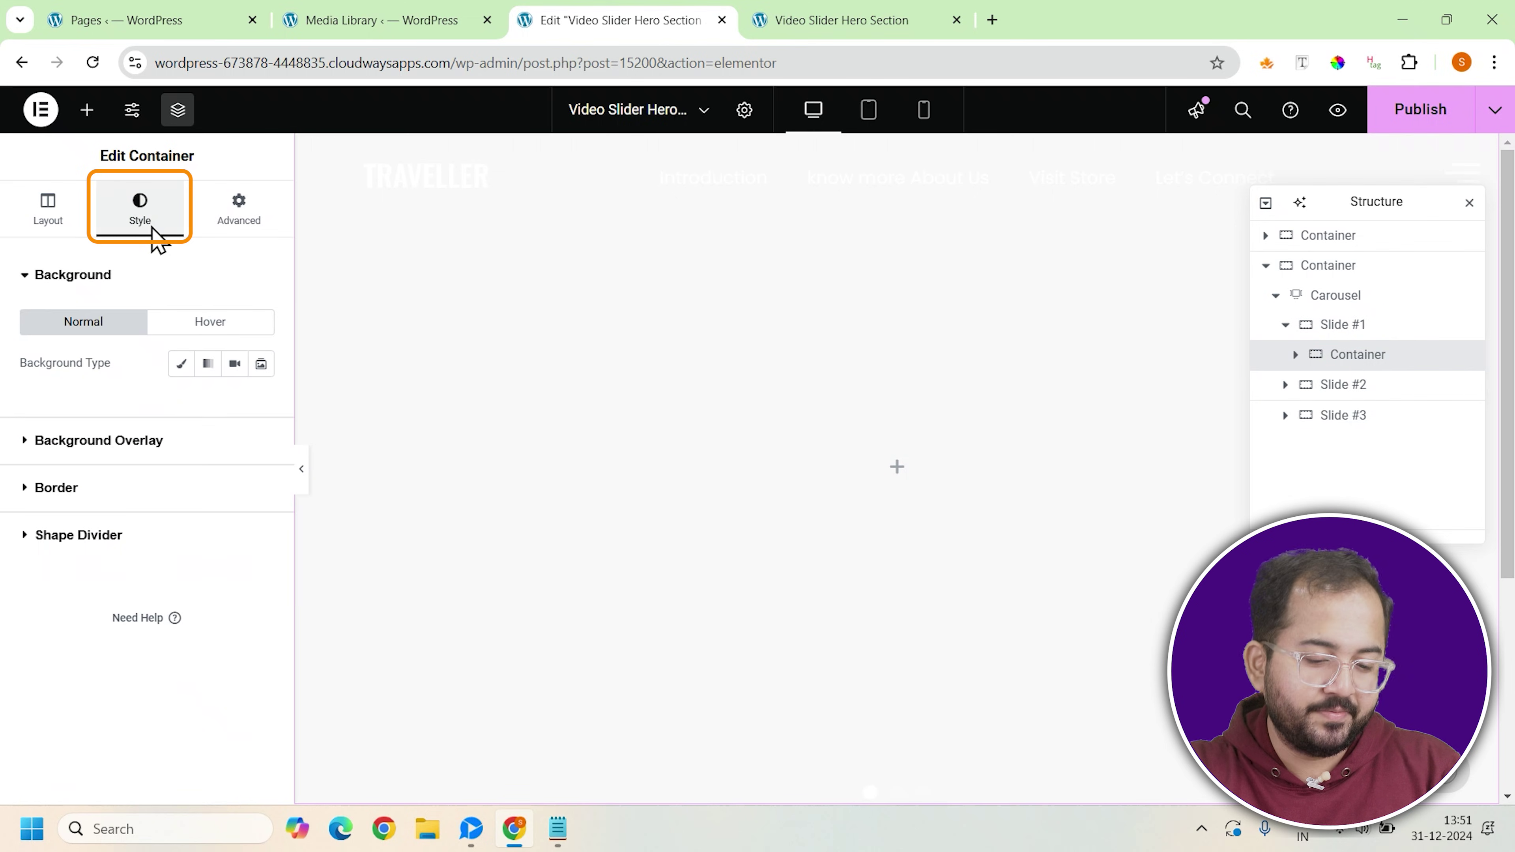
Step: Give the slide container an mp4 video background that also plays on mobile
{"action": "left_click", "coordinate": [234, 365]}
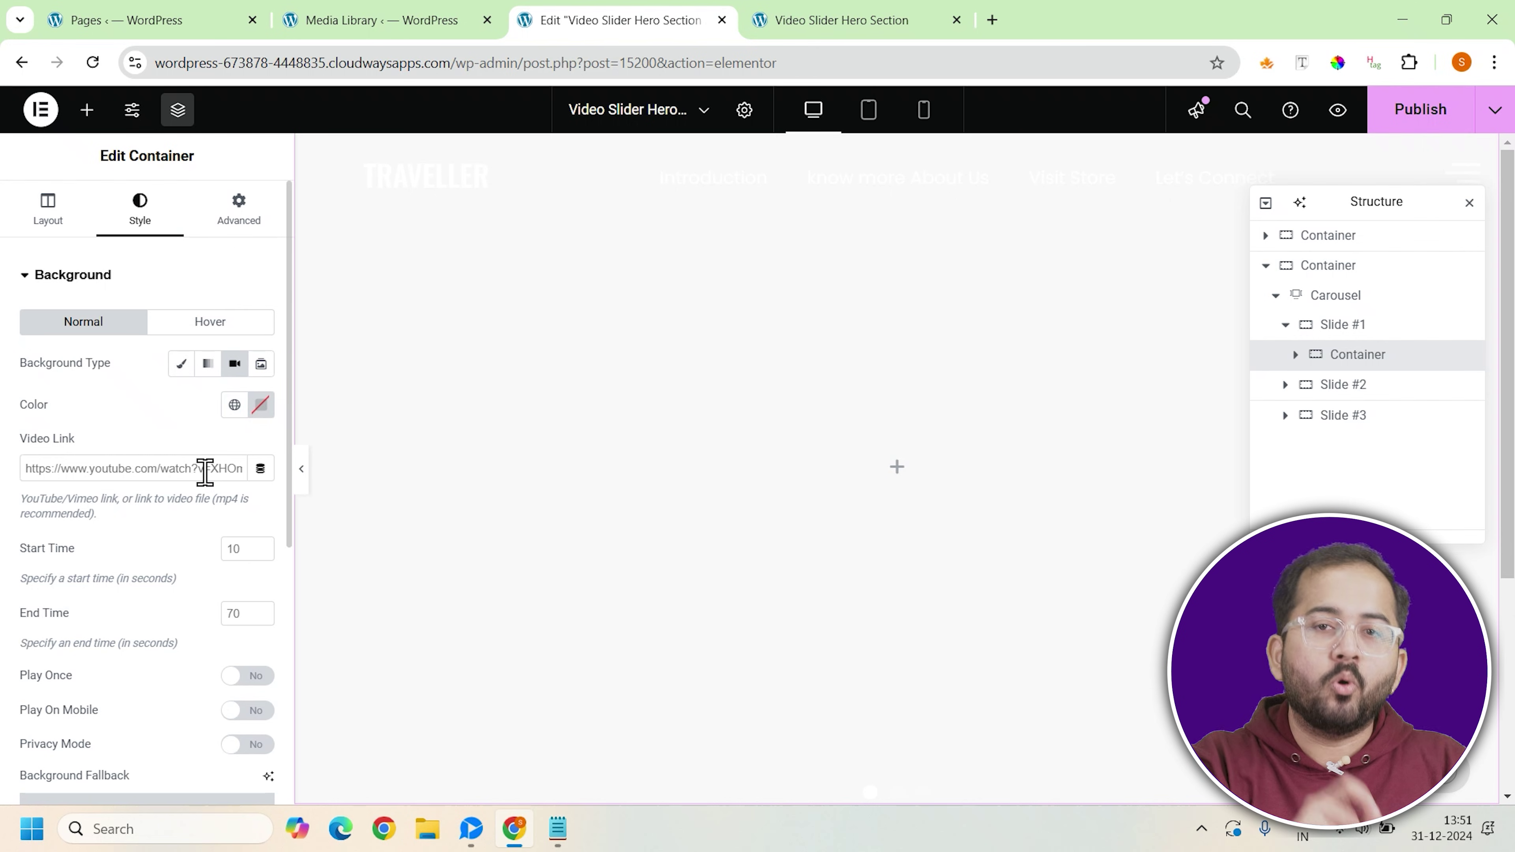
{"action": "right_click", "coordinate": [157, 475]}
{"action": "left_click", "coordinate": [226, 239]}
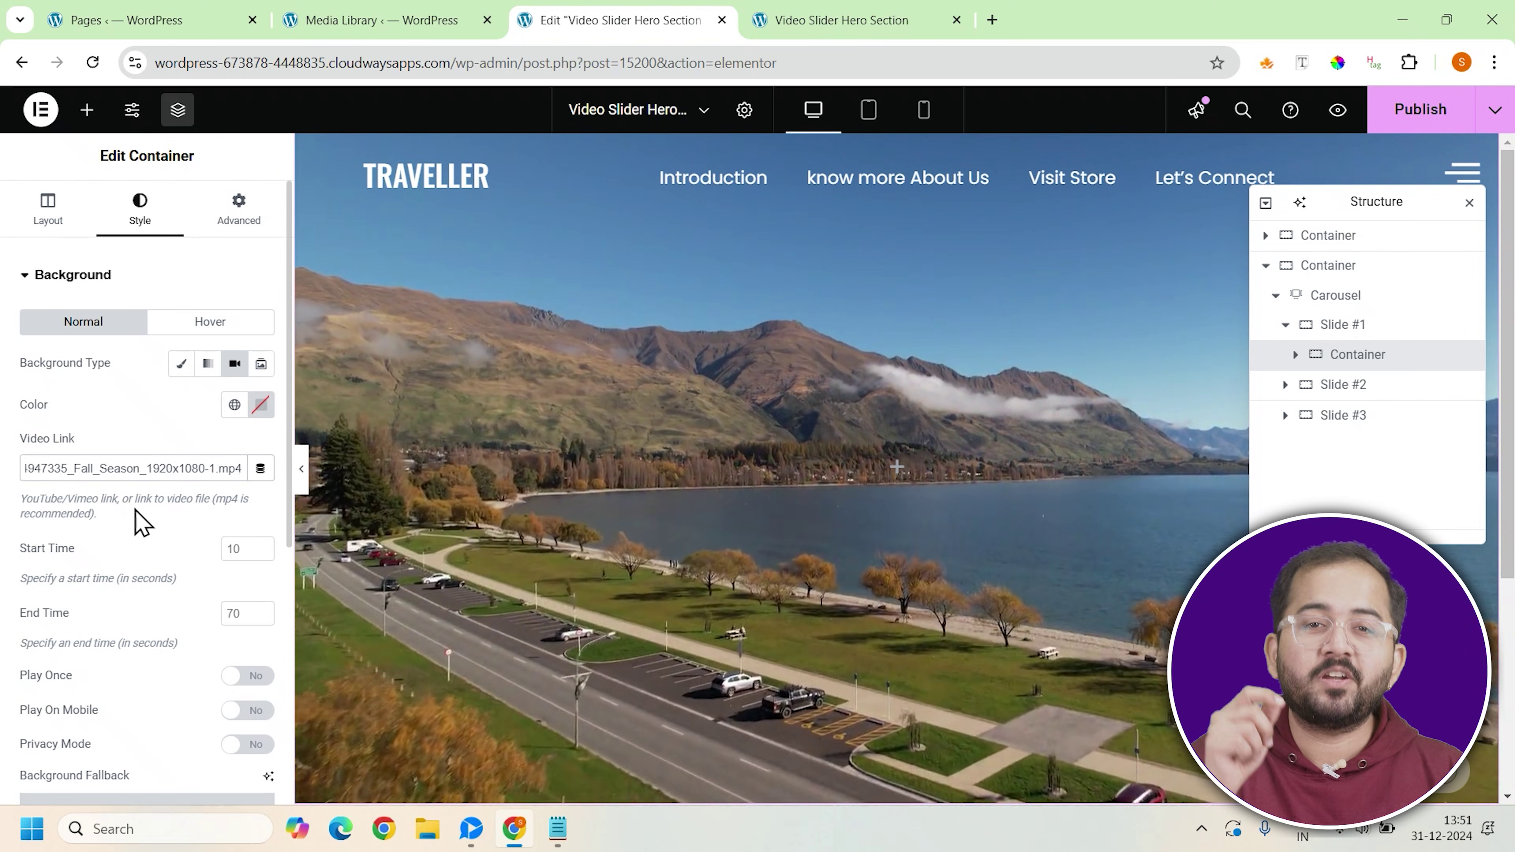
{"action": "scroll", "coordinate": [140, 522], "scroll_direction": "down", "scroll_amount": 2}
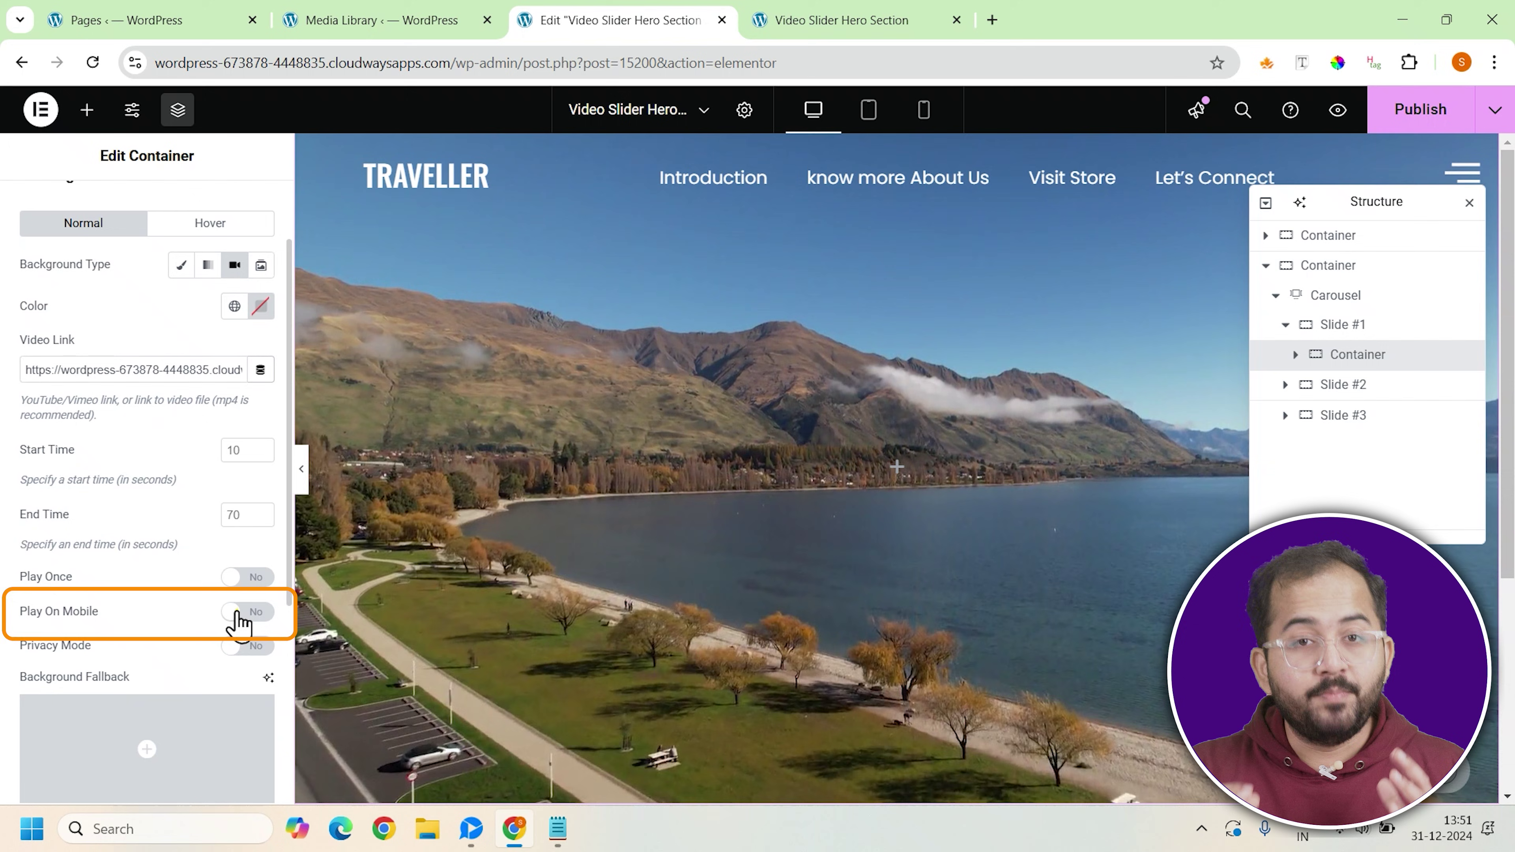
{"action": "left_click", "coordinate": [241, 613]}
Step: Add a classic black (#000000) background overlay at 0.15 opacity
{"action": "scroll", "coordinate": [112, 622], "scroll_direction": "down", "scroll_amount": 5}
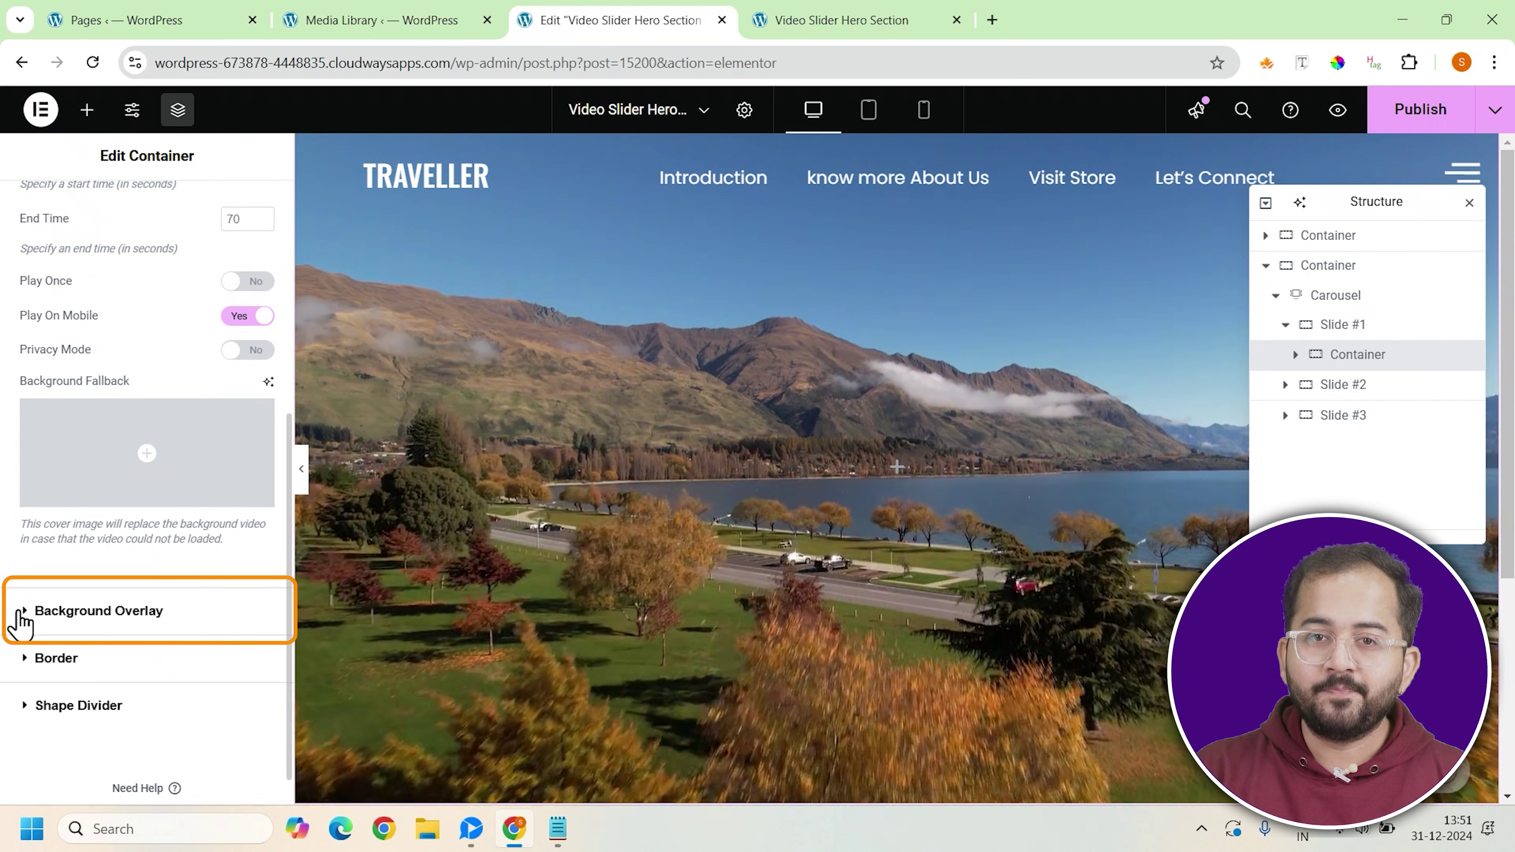
{"action": "left_click", "coordinate": [21, 611]}
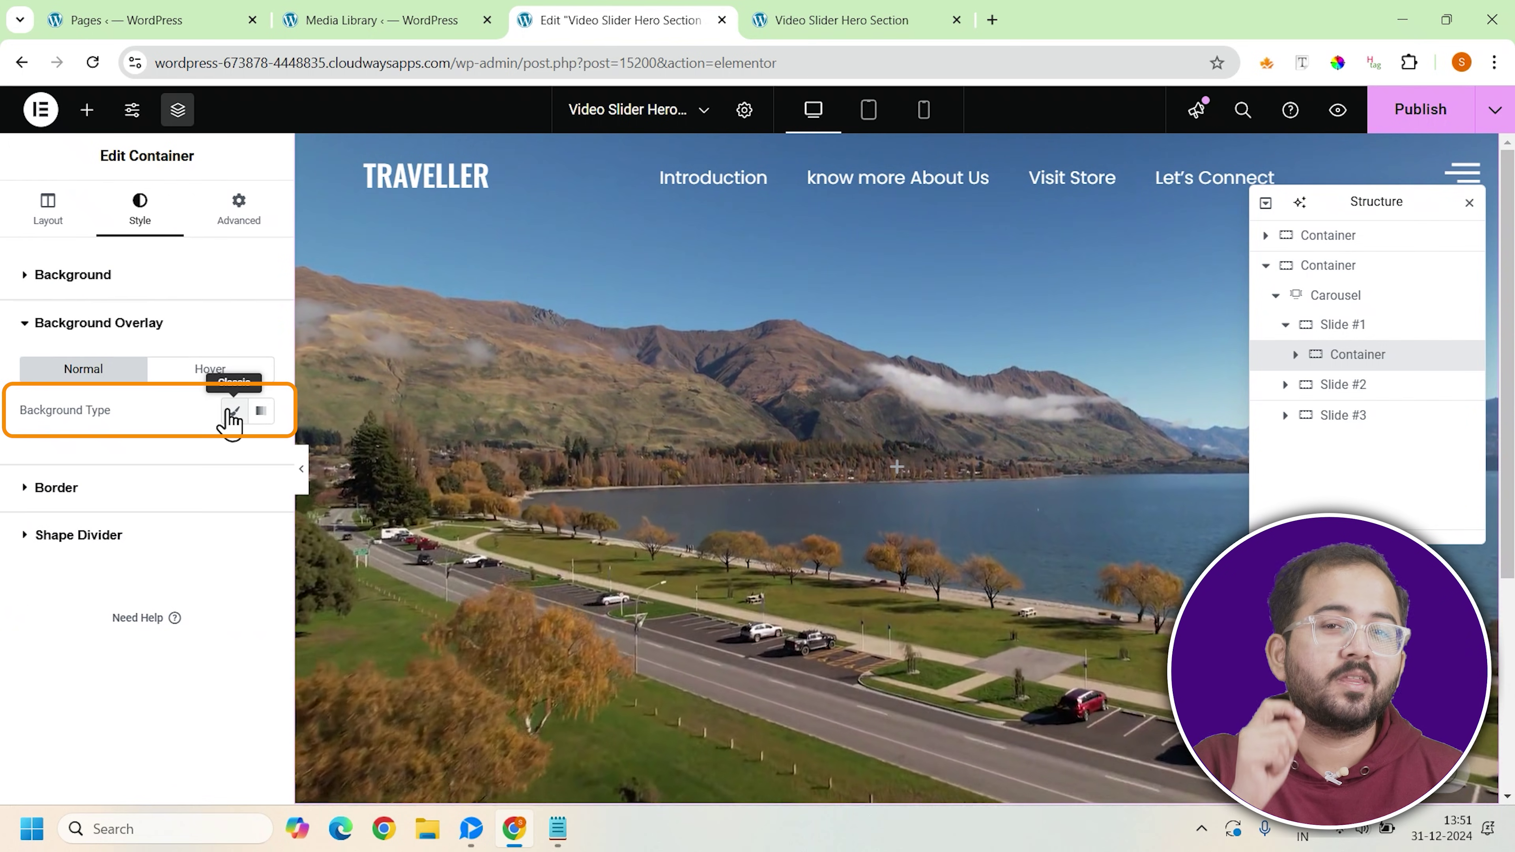
{"action": "left_click", "coordinate": [232, 411]}
{"action": "left_click", "coordinate": [261, 452]}
{"action": "left_click", "coordinate": [144, 679]}
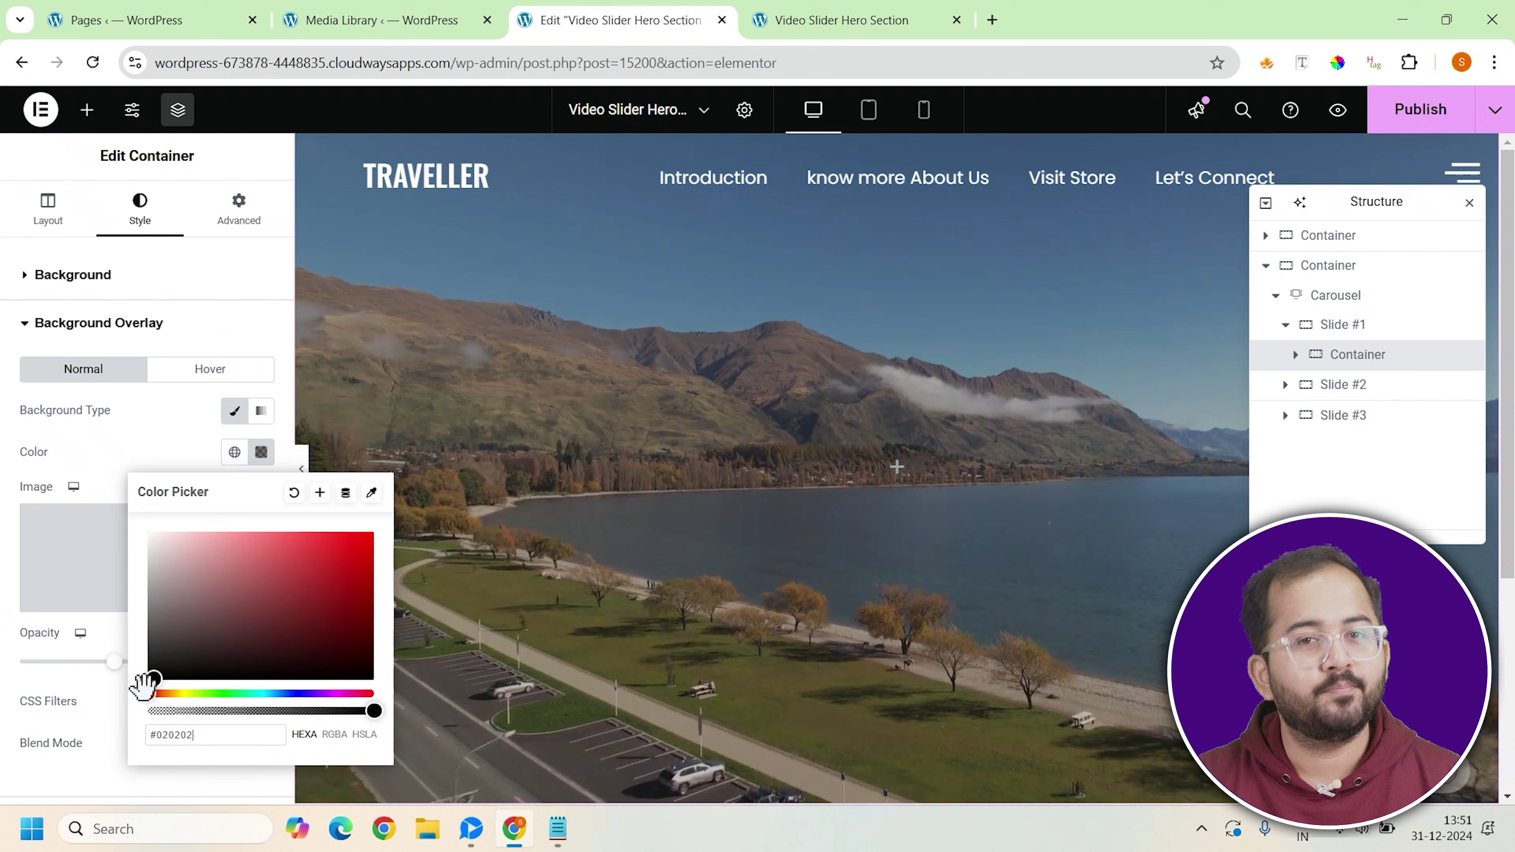
{"action": "left_click", "coordinate": [255, 460]}
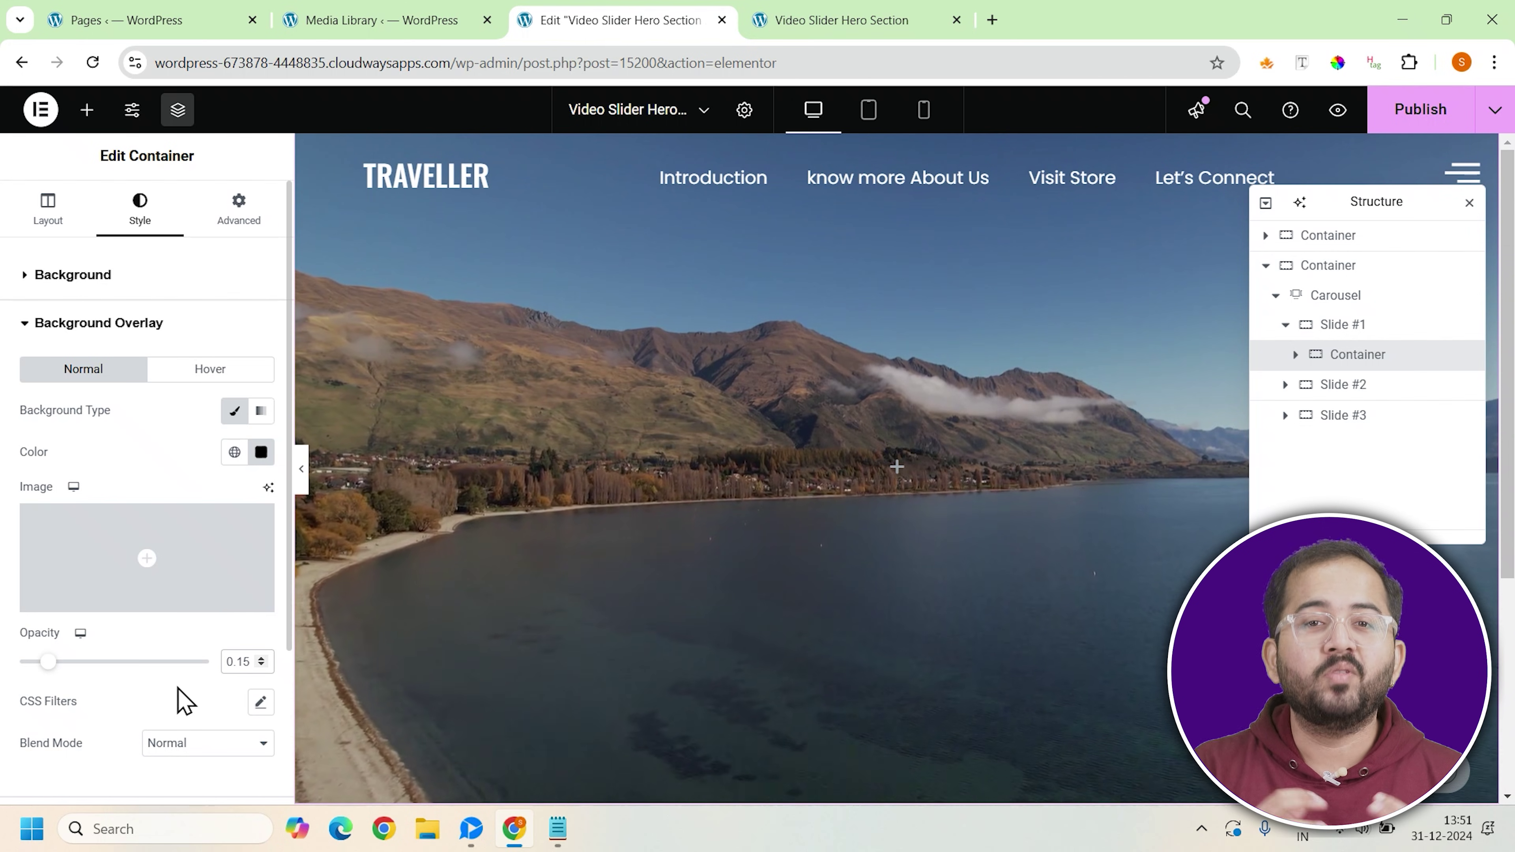
{"action": "left_click", "coordinate": [572, 410]}
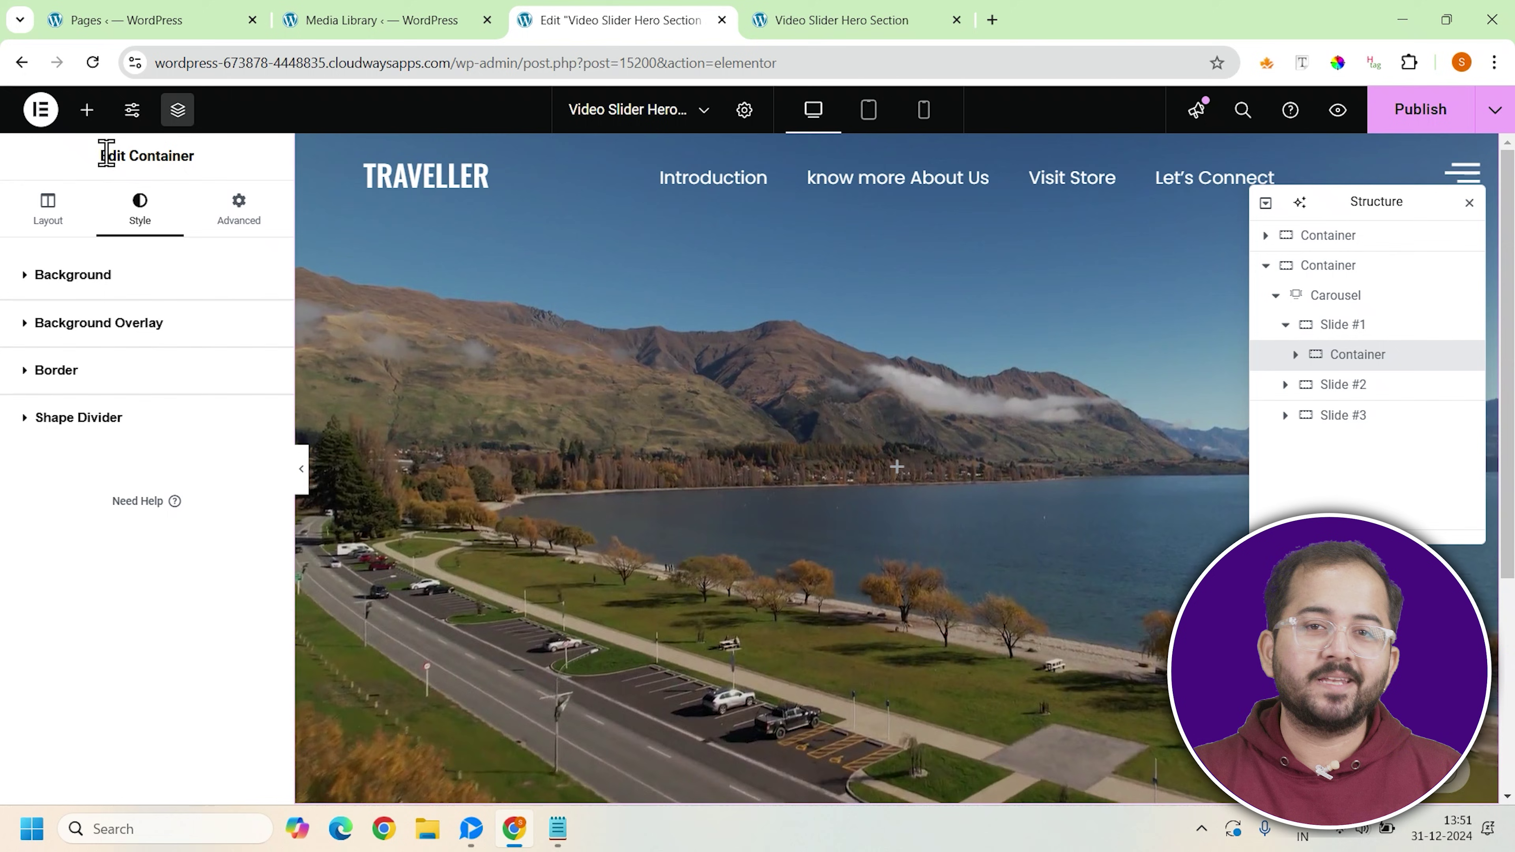
Step: Add the heading 'Breathe the Beauty of Nature' in white at 65 px font size
{"action": "left_click", "coordinate": [89, 113]}
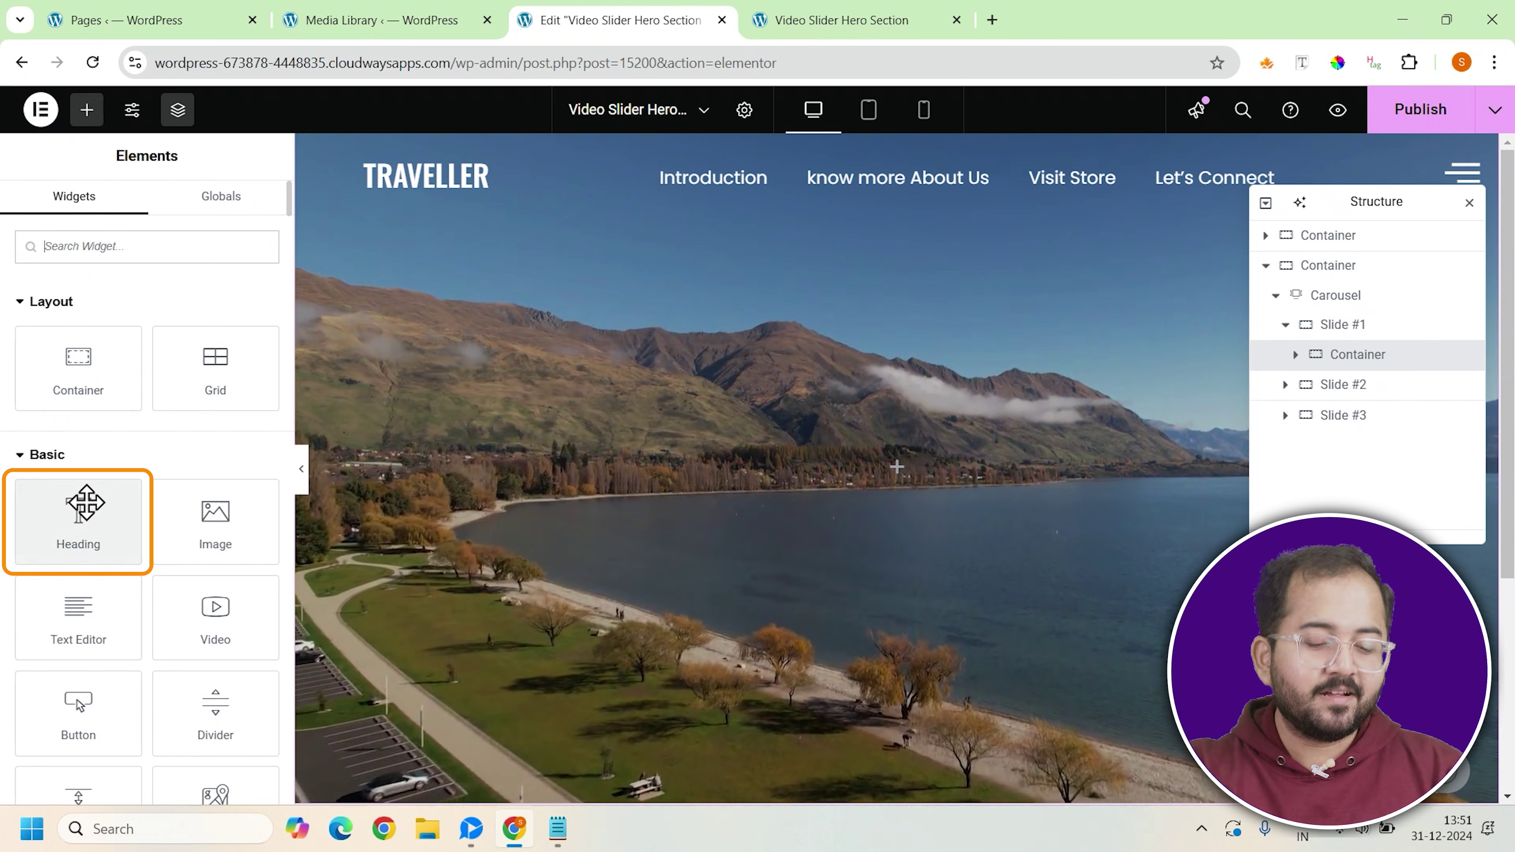
{"action": "left_click", "coordinate": [85, 506]}
{"action": "triple_click", "coordinate": [166, 347]}
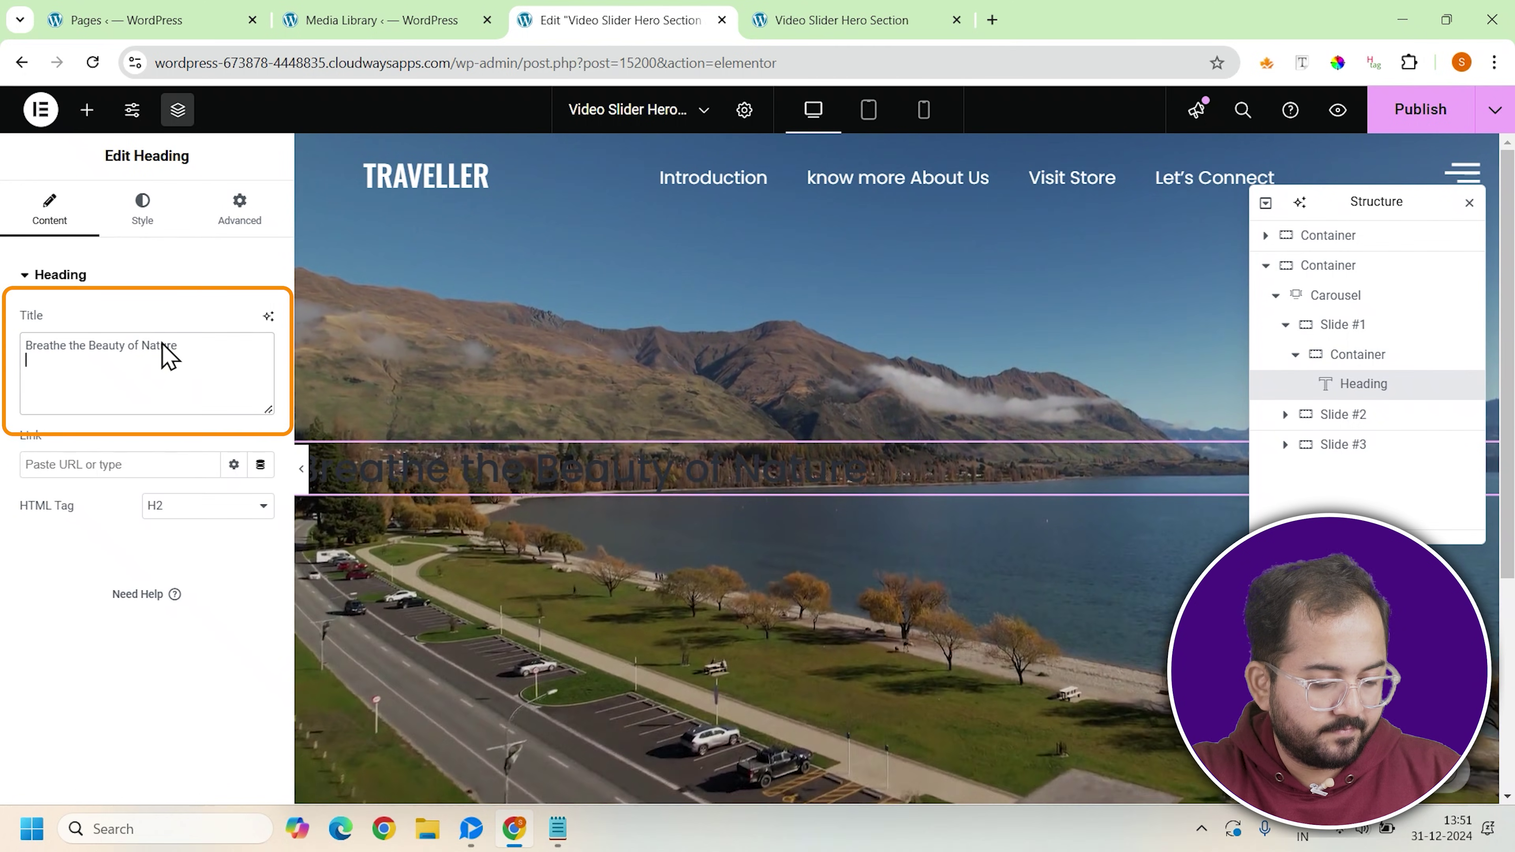
{"action": "left_click", "coordinate": [145, 213]}
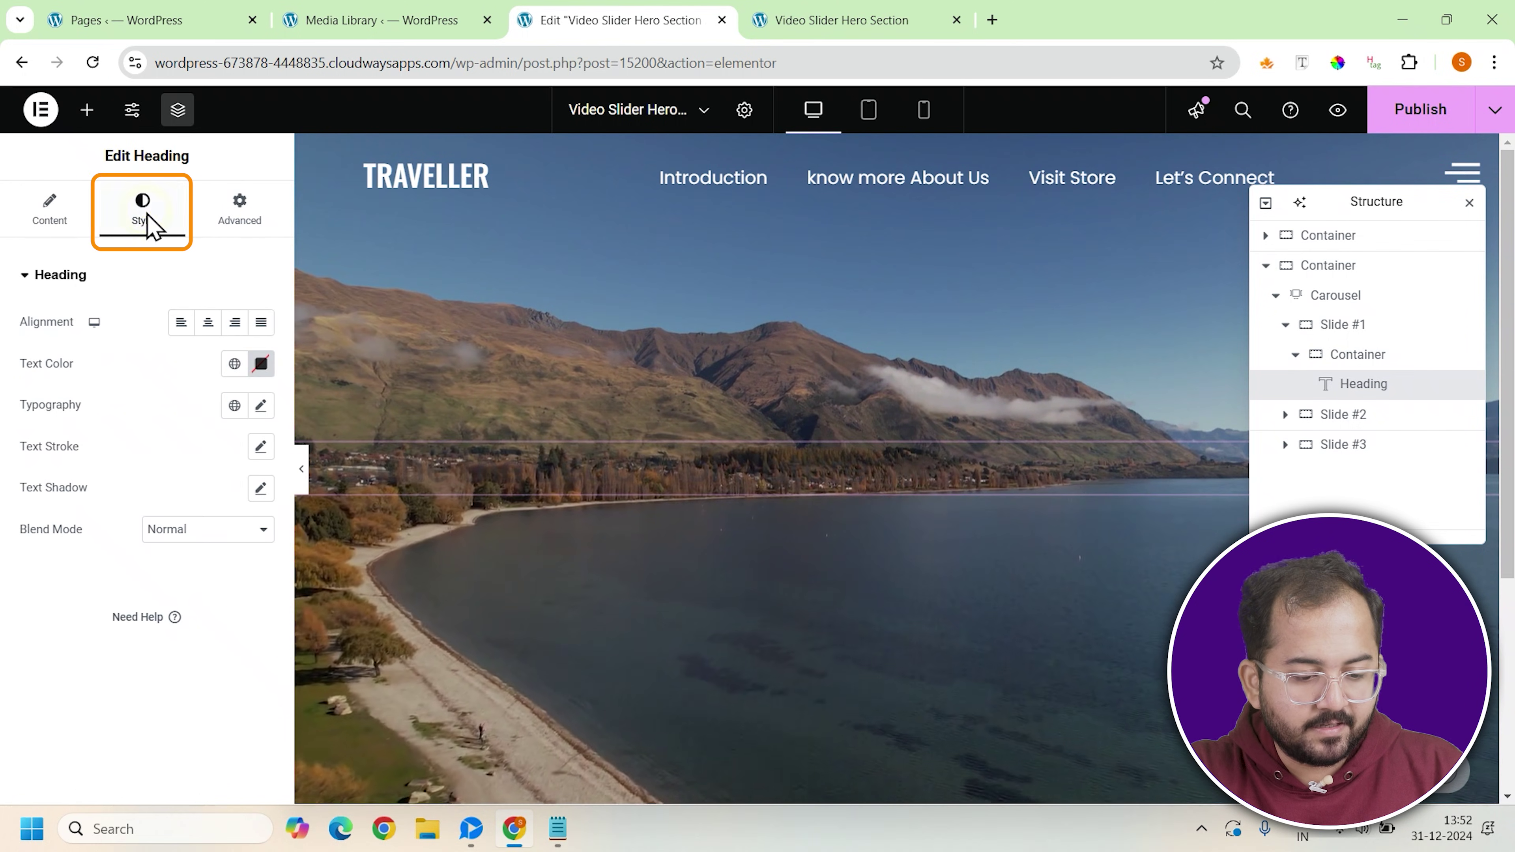
{"action": "left_click", "coordinate": [250, 363]}
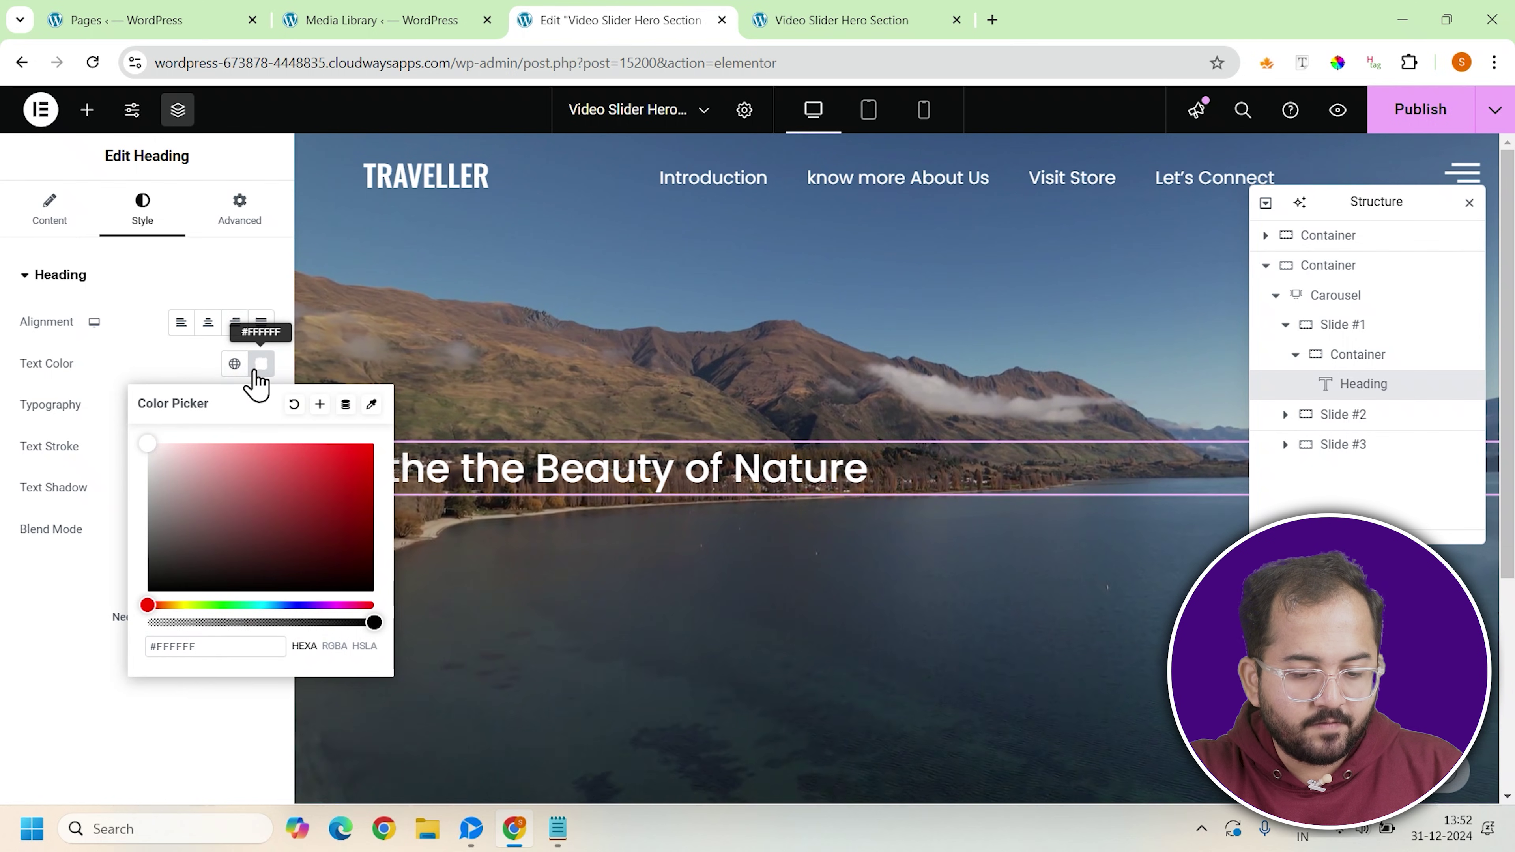
{"action": "left_click", "coordinate": [262, 412]}
{"action": "left_click", "coordinate": [261, 406]}
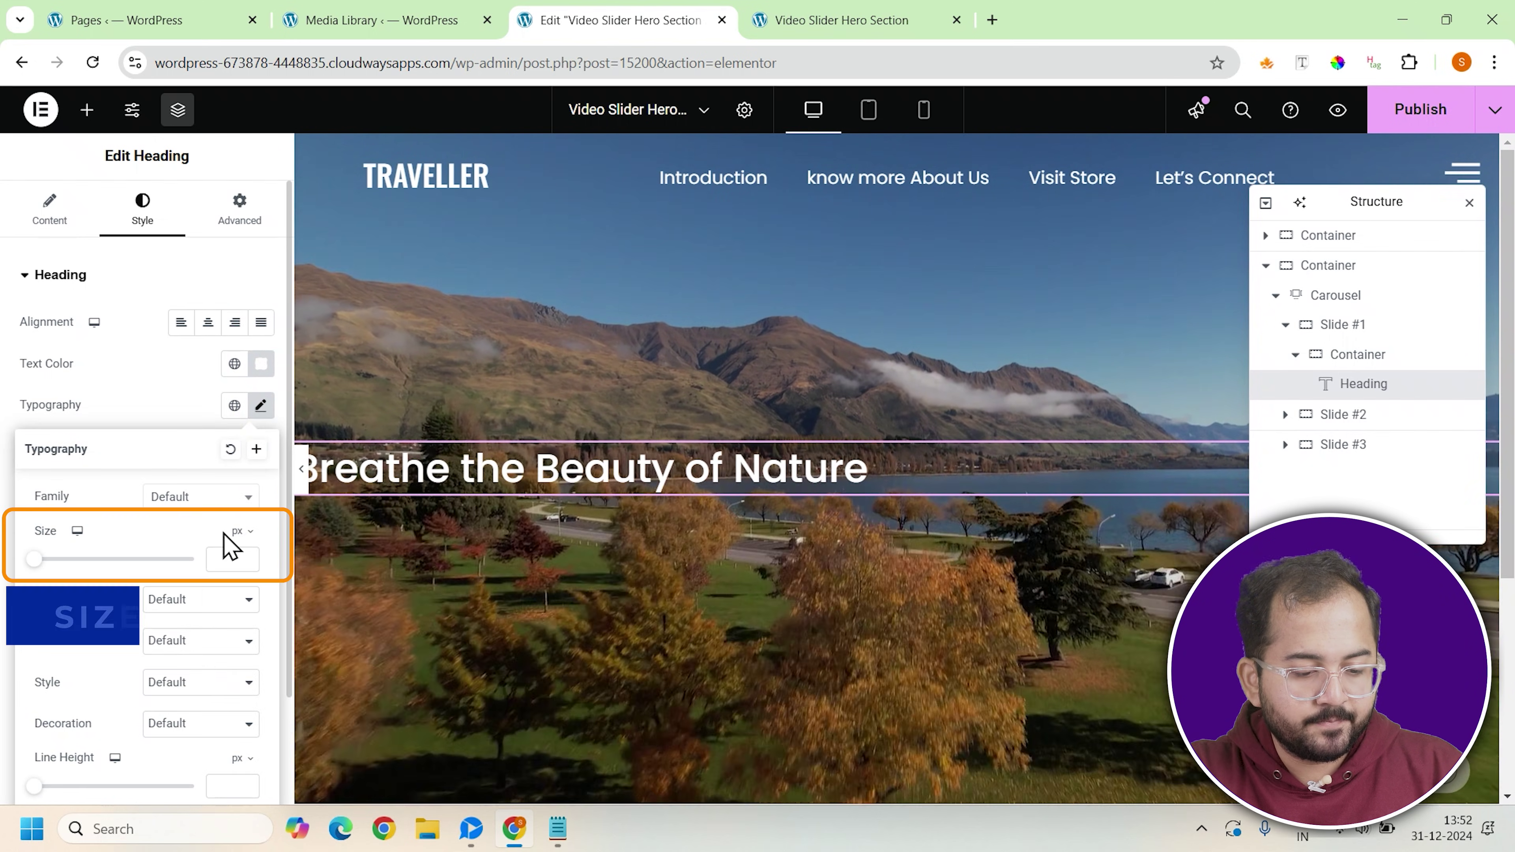
{"action": "left_click", "coordinate": [230, 555]}
{"action": "type", "text": "65"}
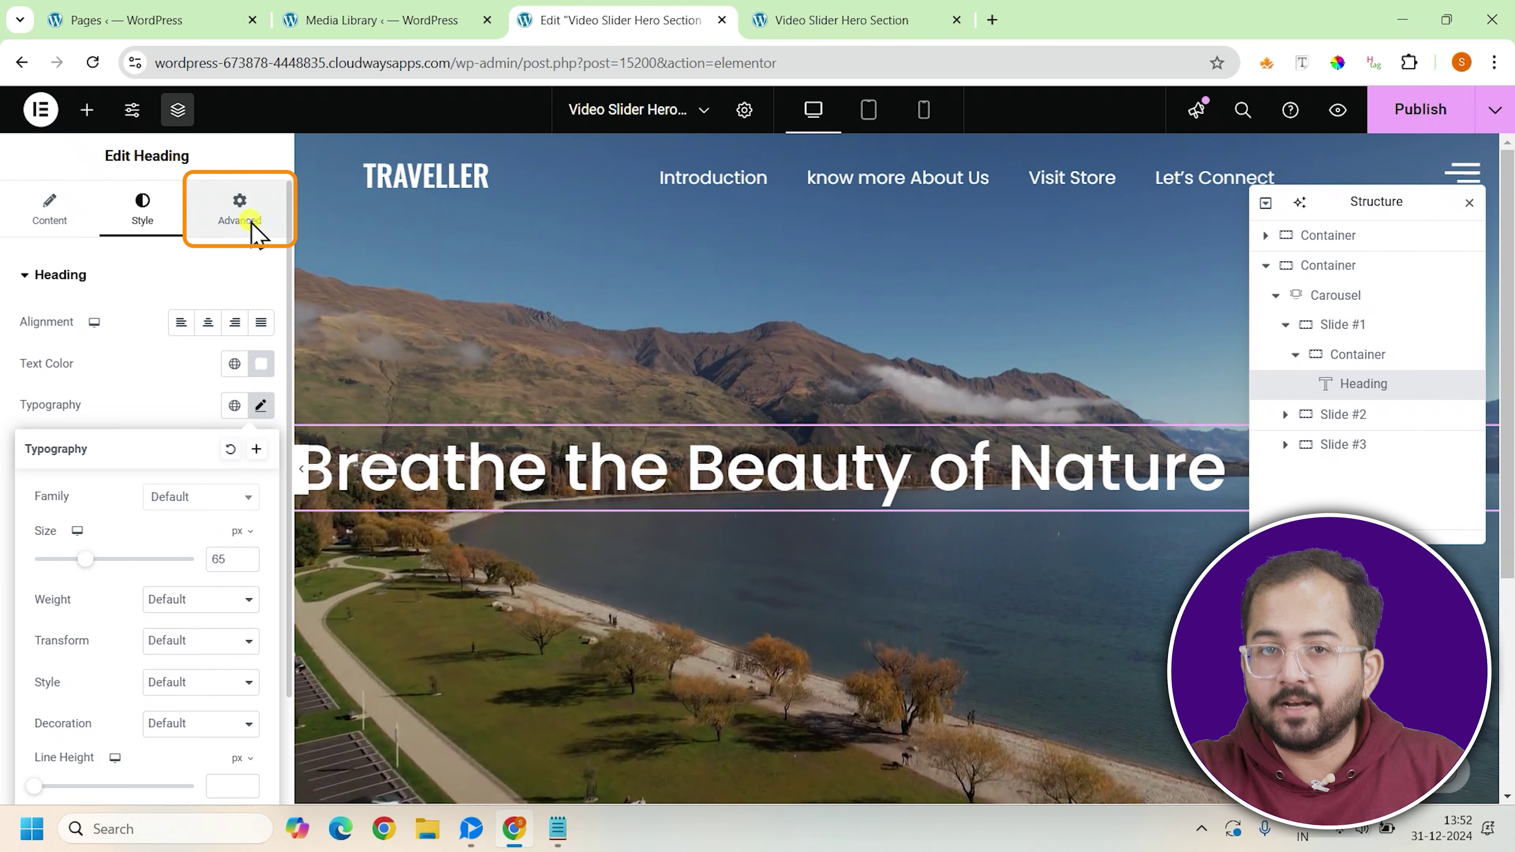
Step: Give the heading 75 px left padding and a 40% custom width
{"action": "left_click", "coordinate": [251, 223]}
{"action": "left_click", "coordinate": [202, 425]}
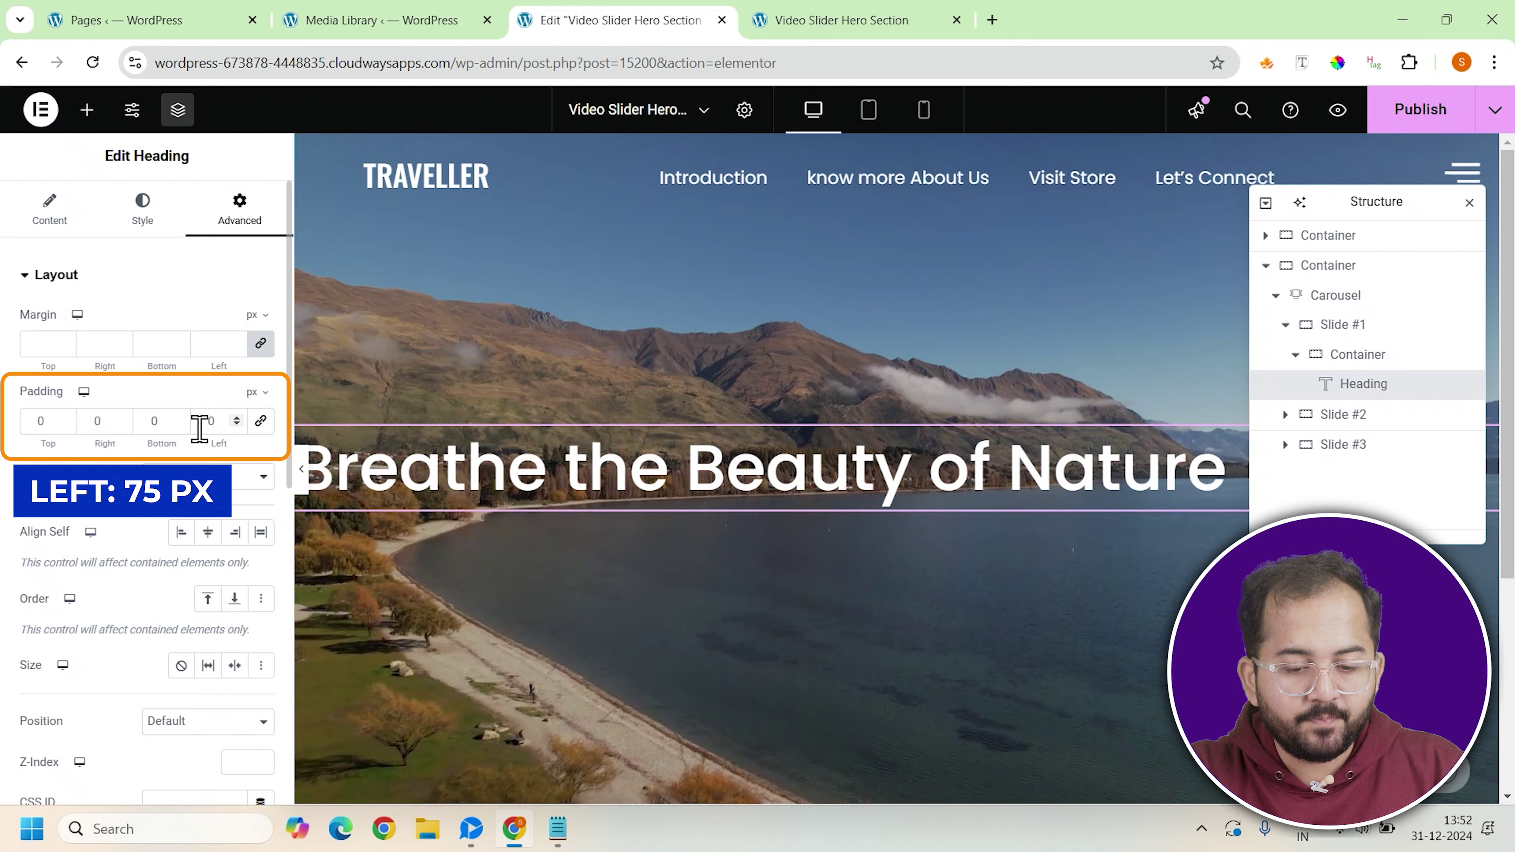
{"action": "type", "text": "75"}
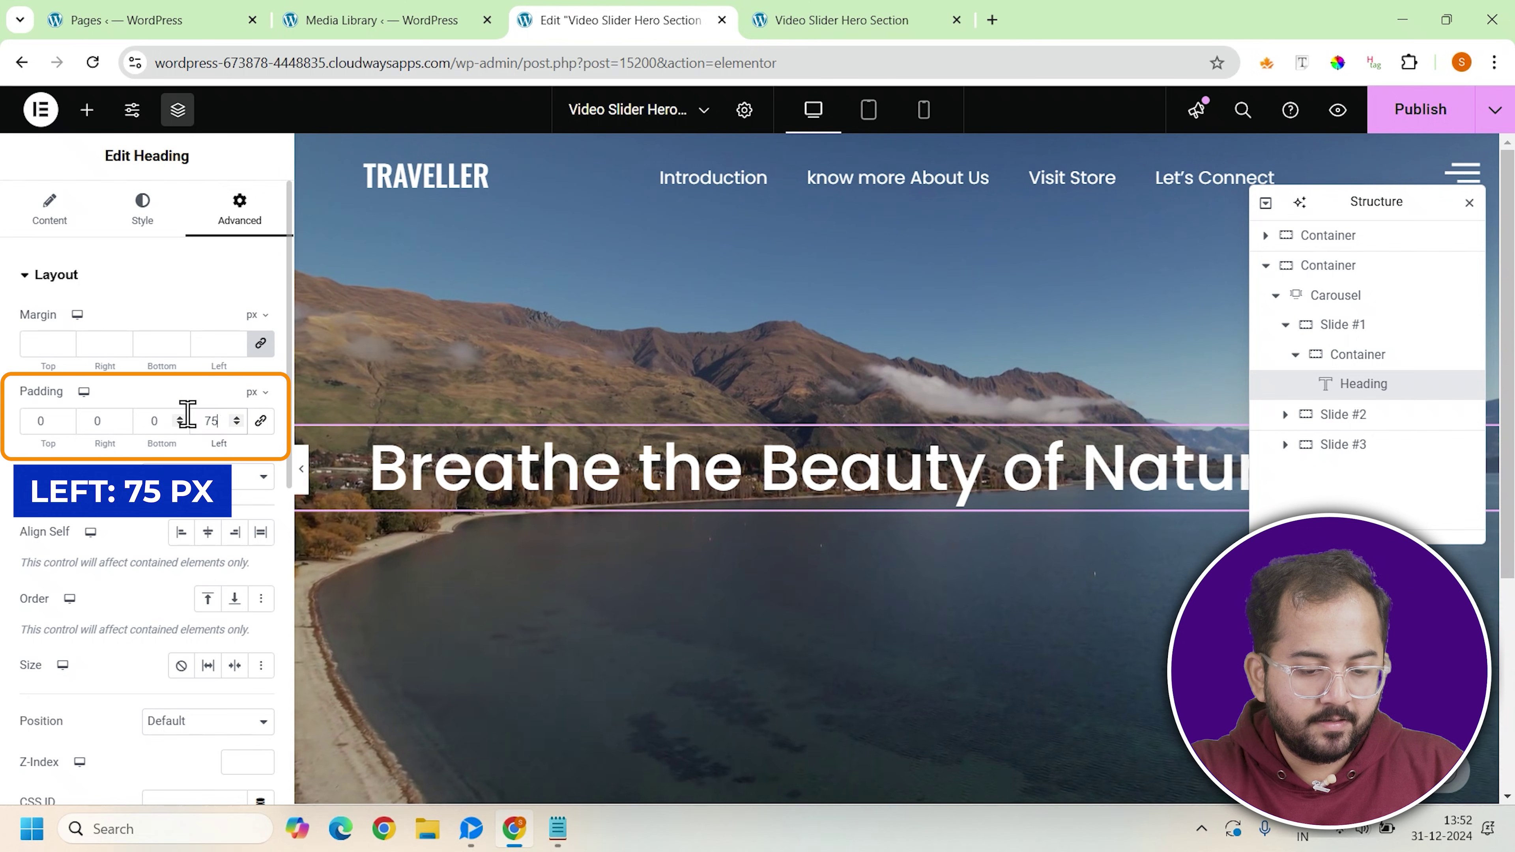
{"action": "scroll", "coordinate": [170, 382], "scroll_direction": "down", "scroll_amount": 2}
{"action": "left_click", "coordinate": [170, 379]}
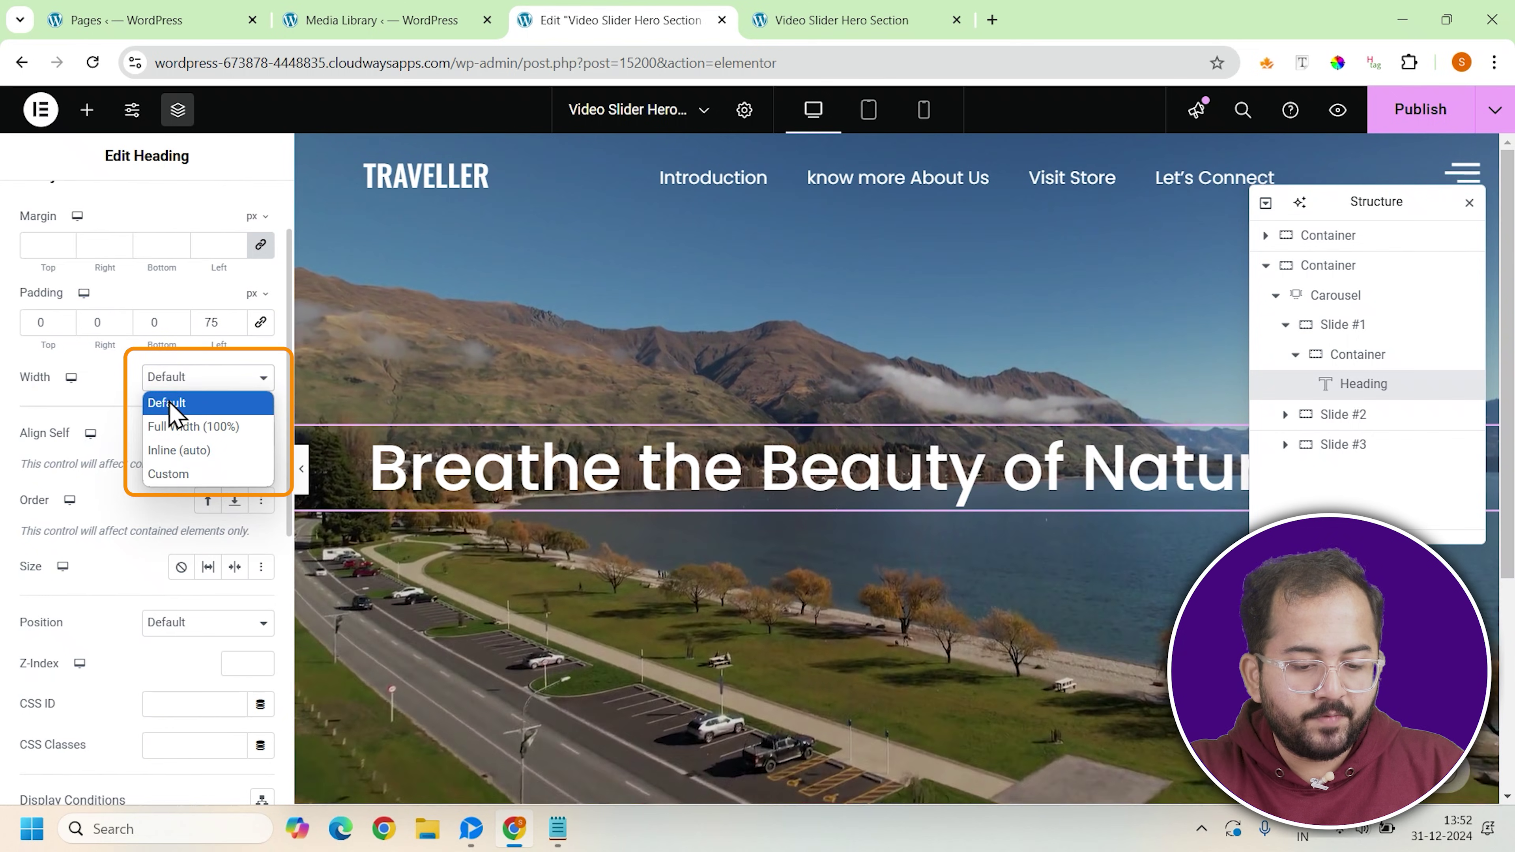
{"action": "left_click", "coordinate": [173, 475]}
{"action": "left_click", "coordinate": [233, 444]}
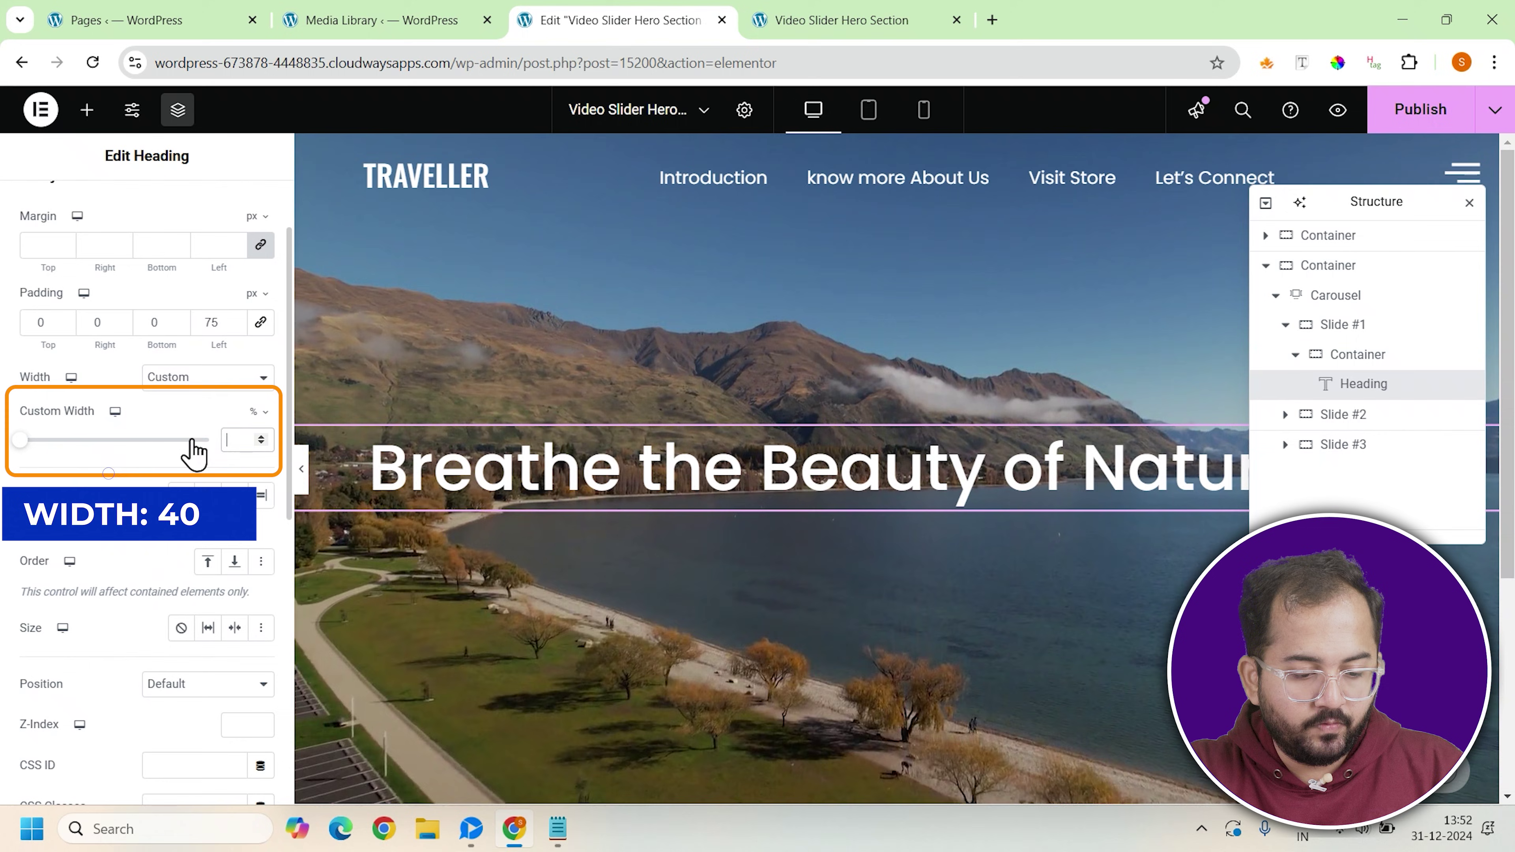
{"action": "type", "text": "40"}
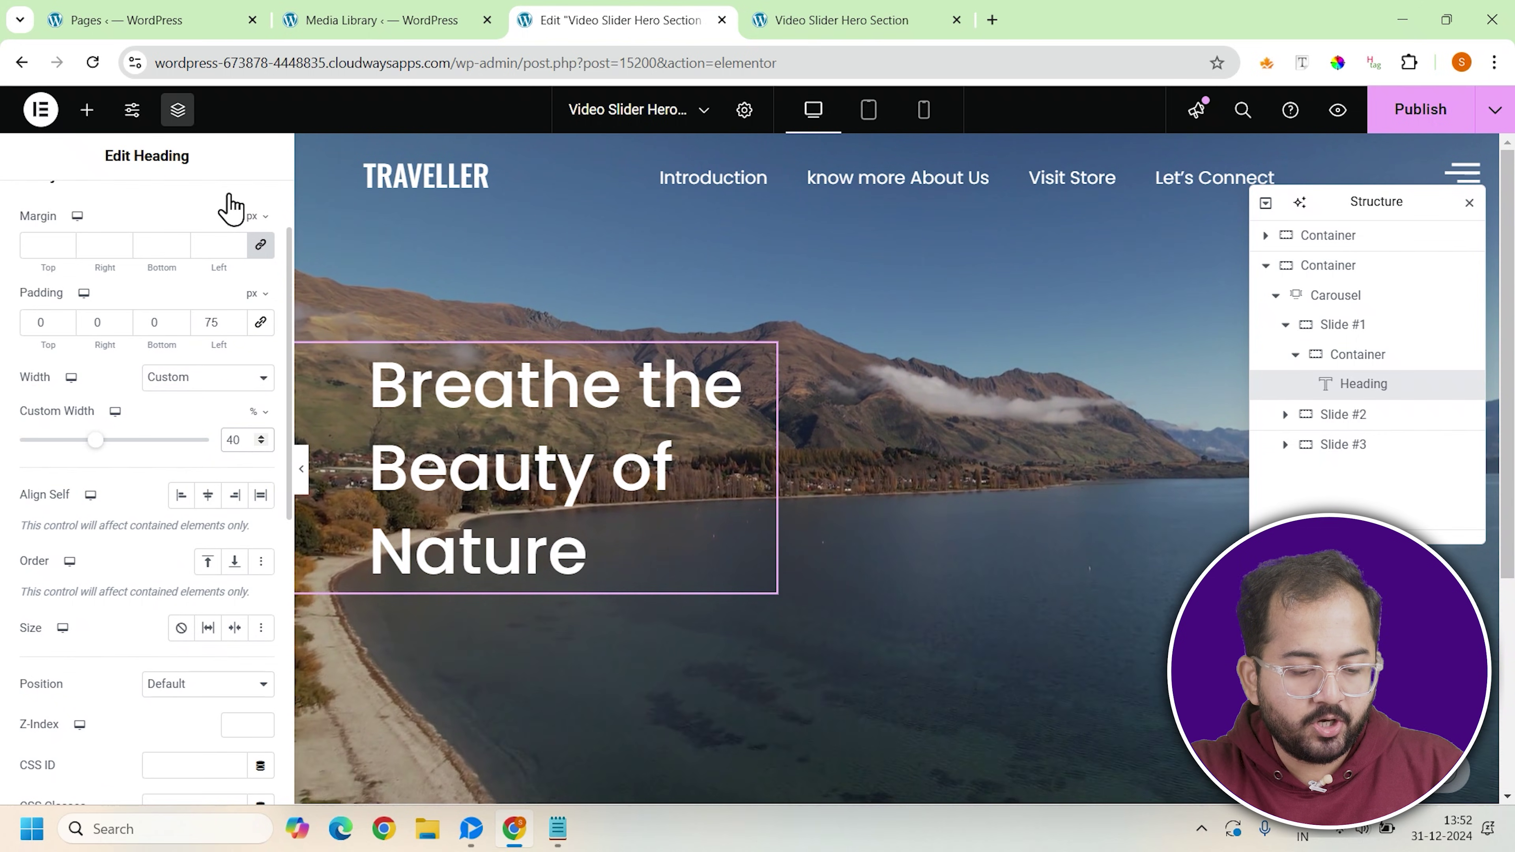
{"action": "left_click", "coordinate": [1353, 358]}
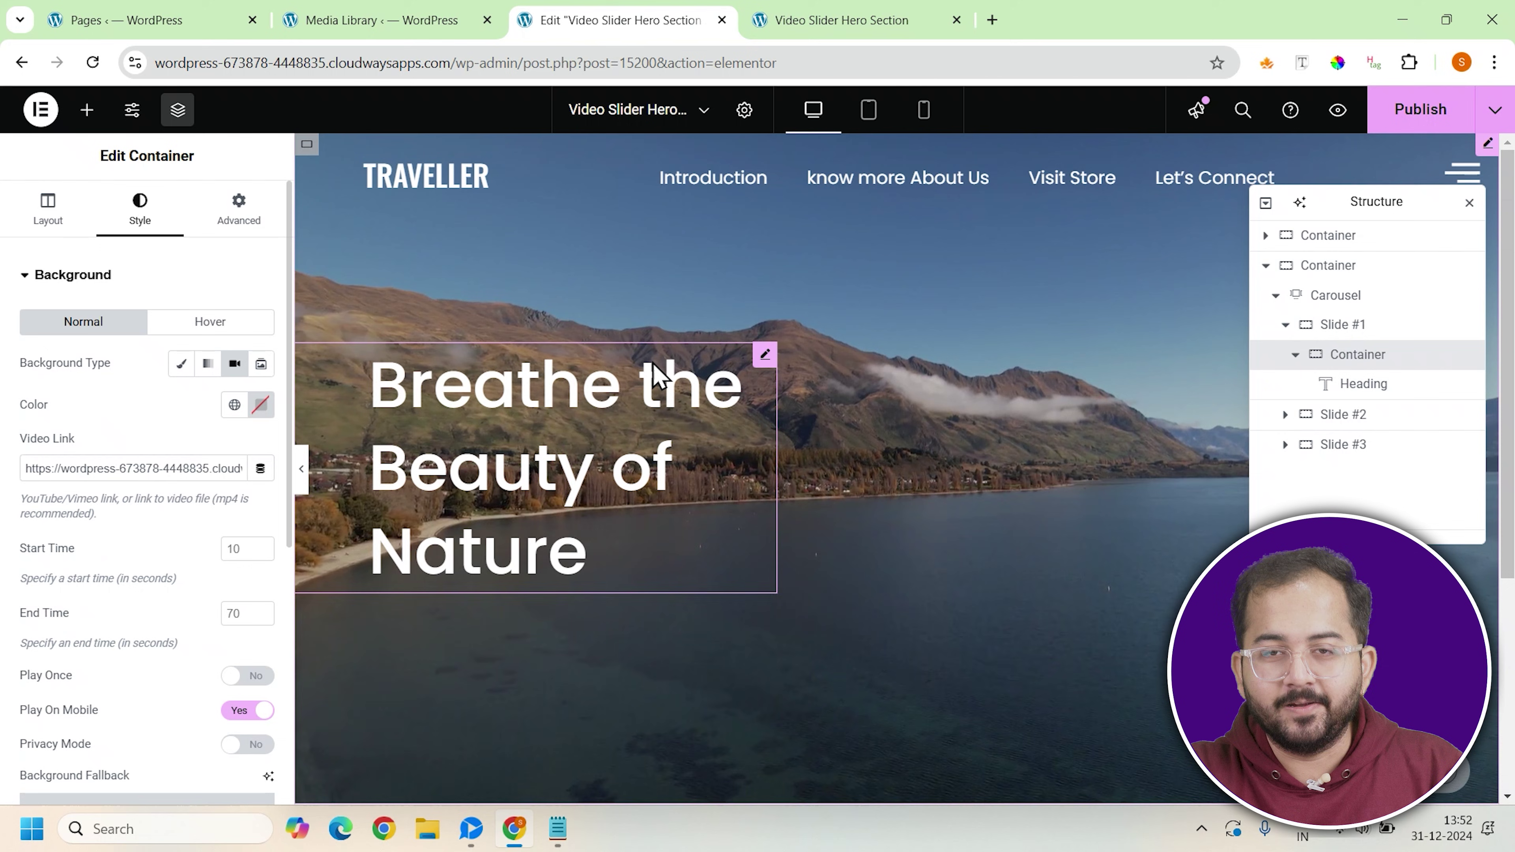
Step: Add a Text Editor widget under the heading and paste the 'Awaken your senses' paragraph
{"action": "left_click", "coordinate": [86, 109]}
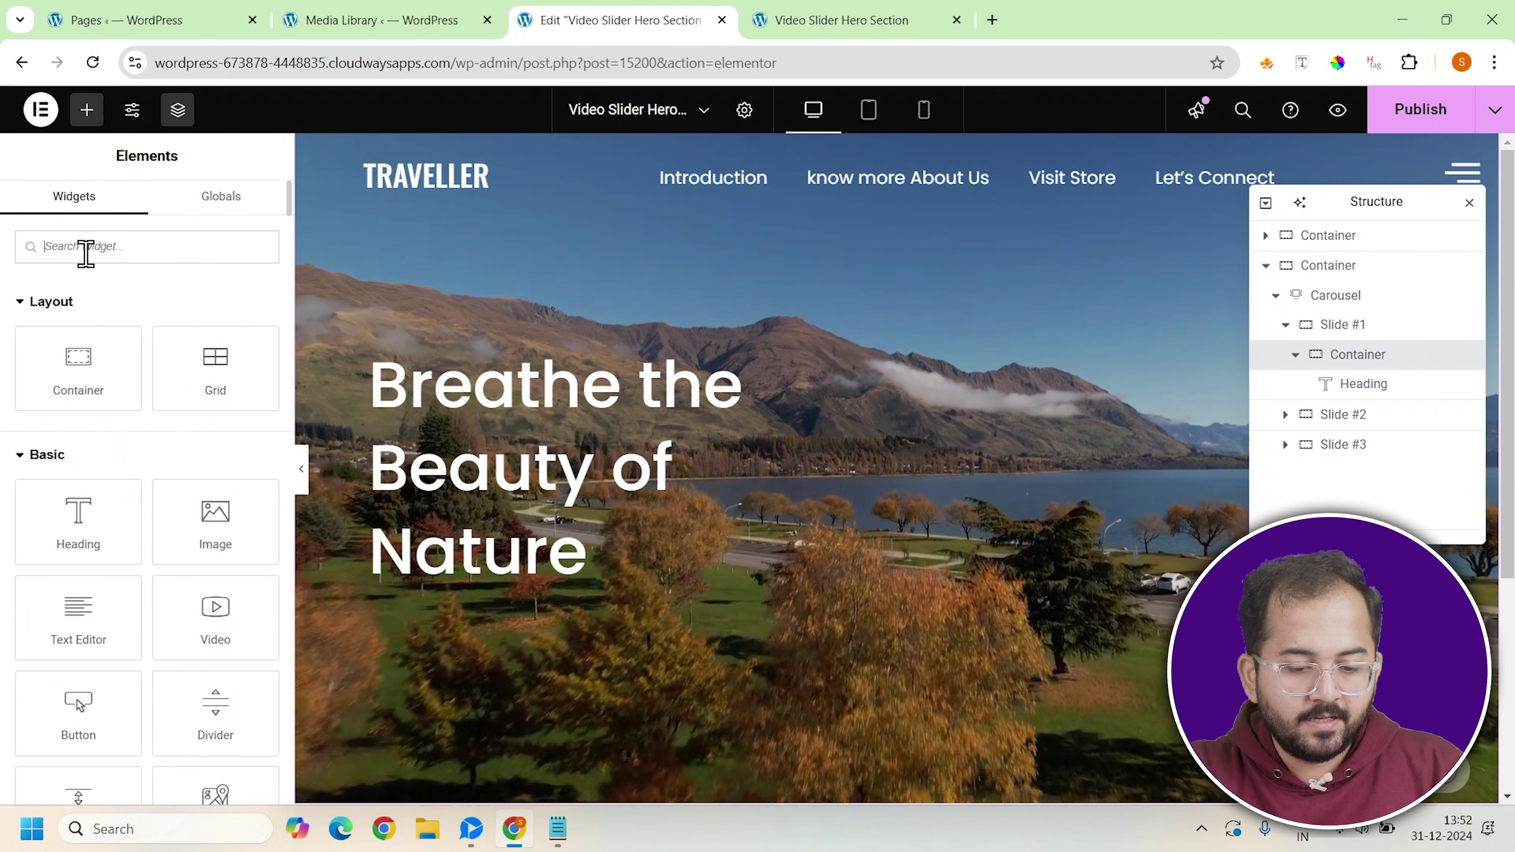
{"action": "left_click", "coordinate": [76, 609]}
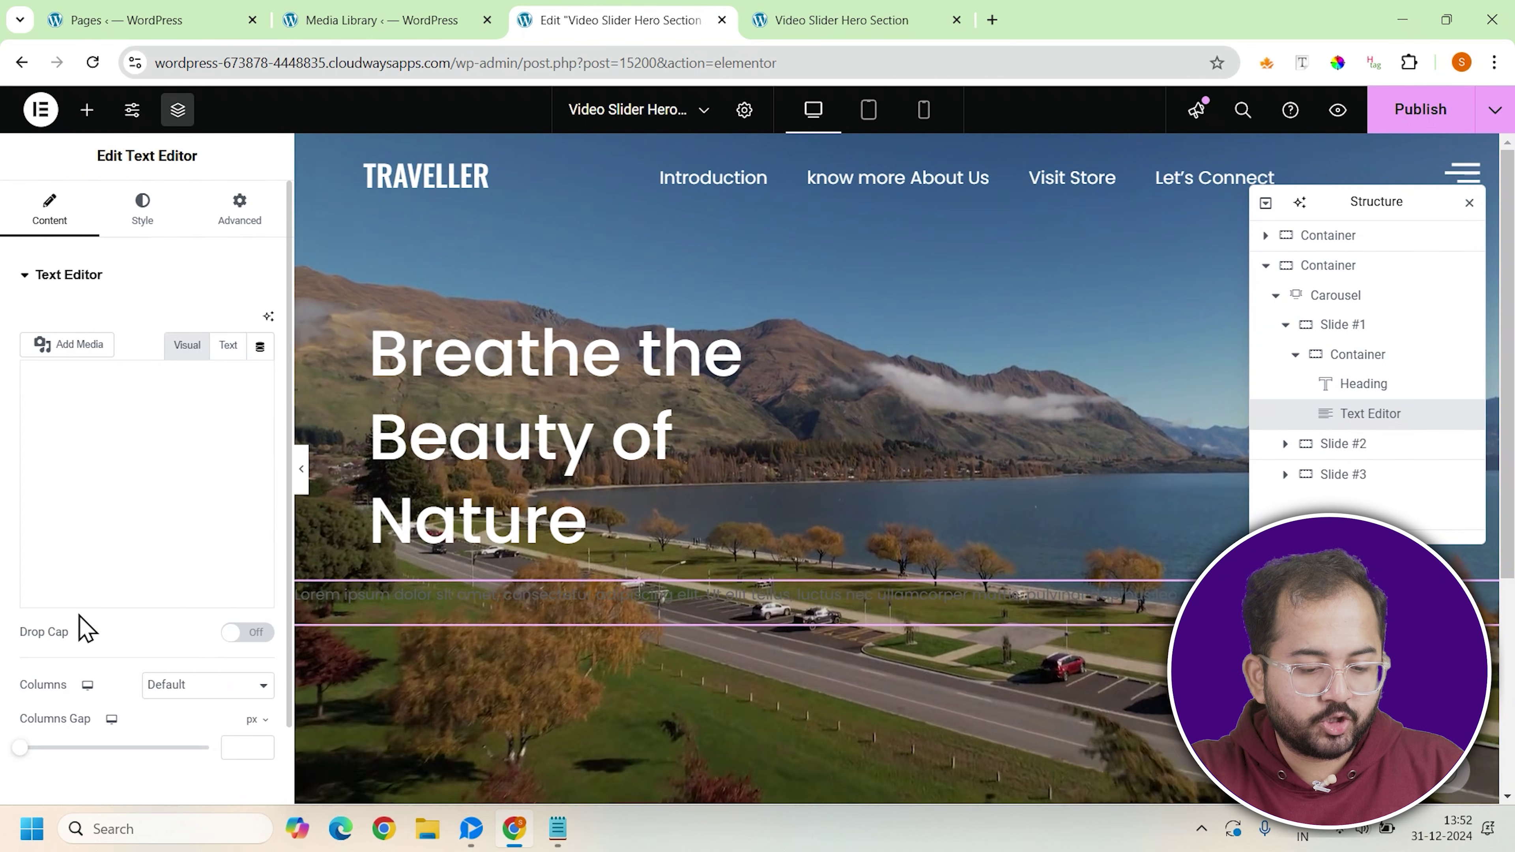
{"action": "left_click", "coordinate": [79, 612]}
{"action": "key", "text": "ctrl+a"}
{"action": "type", "text": "Awaken your senses to the soothing melodies of nature. A world of vibrant greens, flowing waters, and endless skies awaits your presence."}
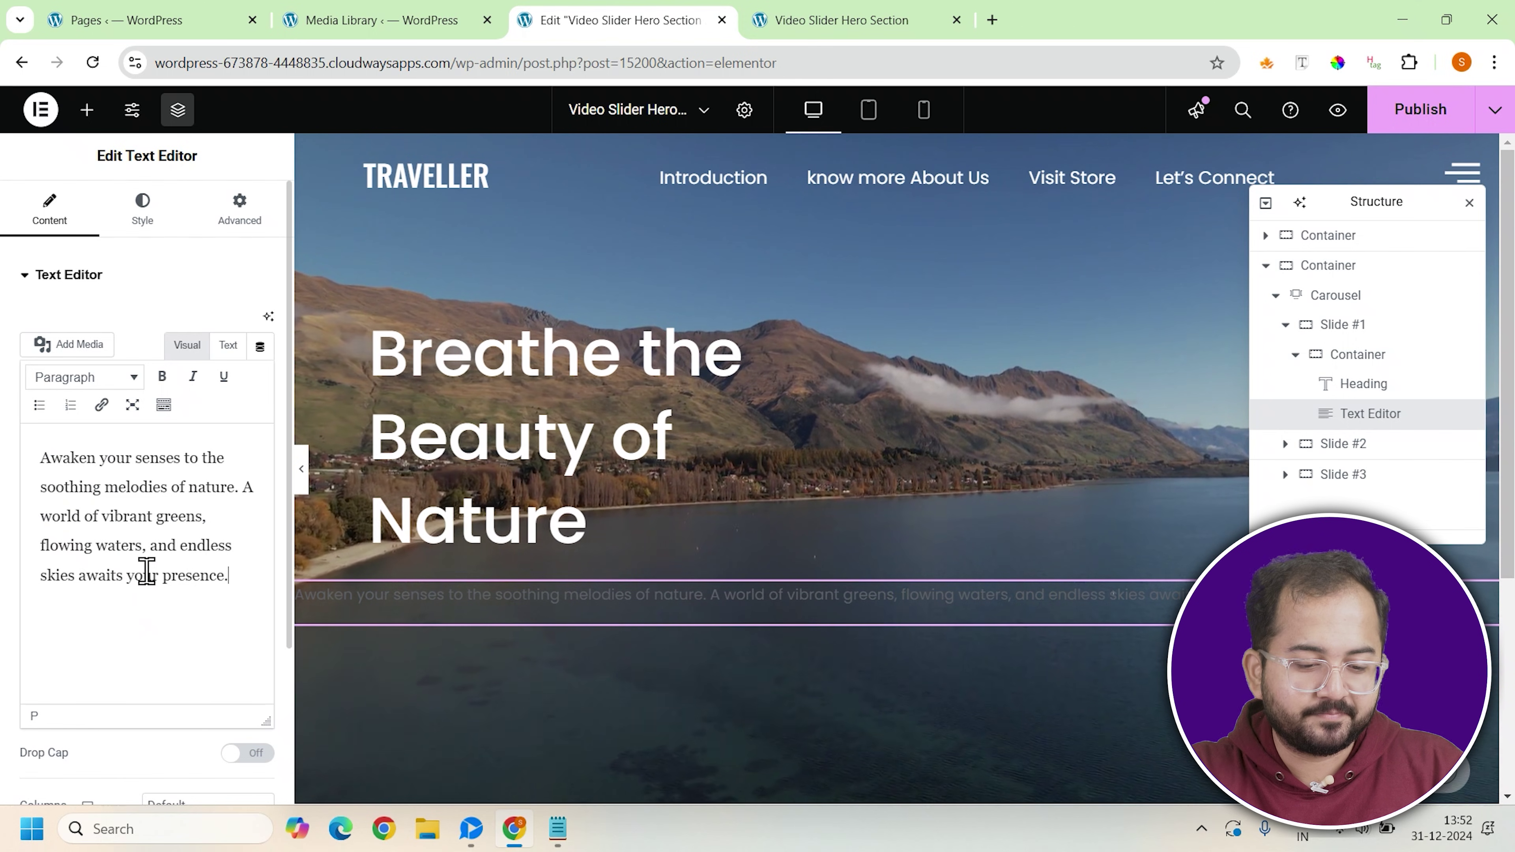
Step: Make the paragraph text white at 18 px font size
{"action": "left_click", "coordinate": [142, 209]}
{"action": "left_click", "coordinate": [261, 361]}
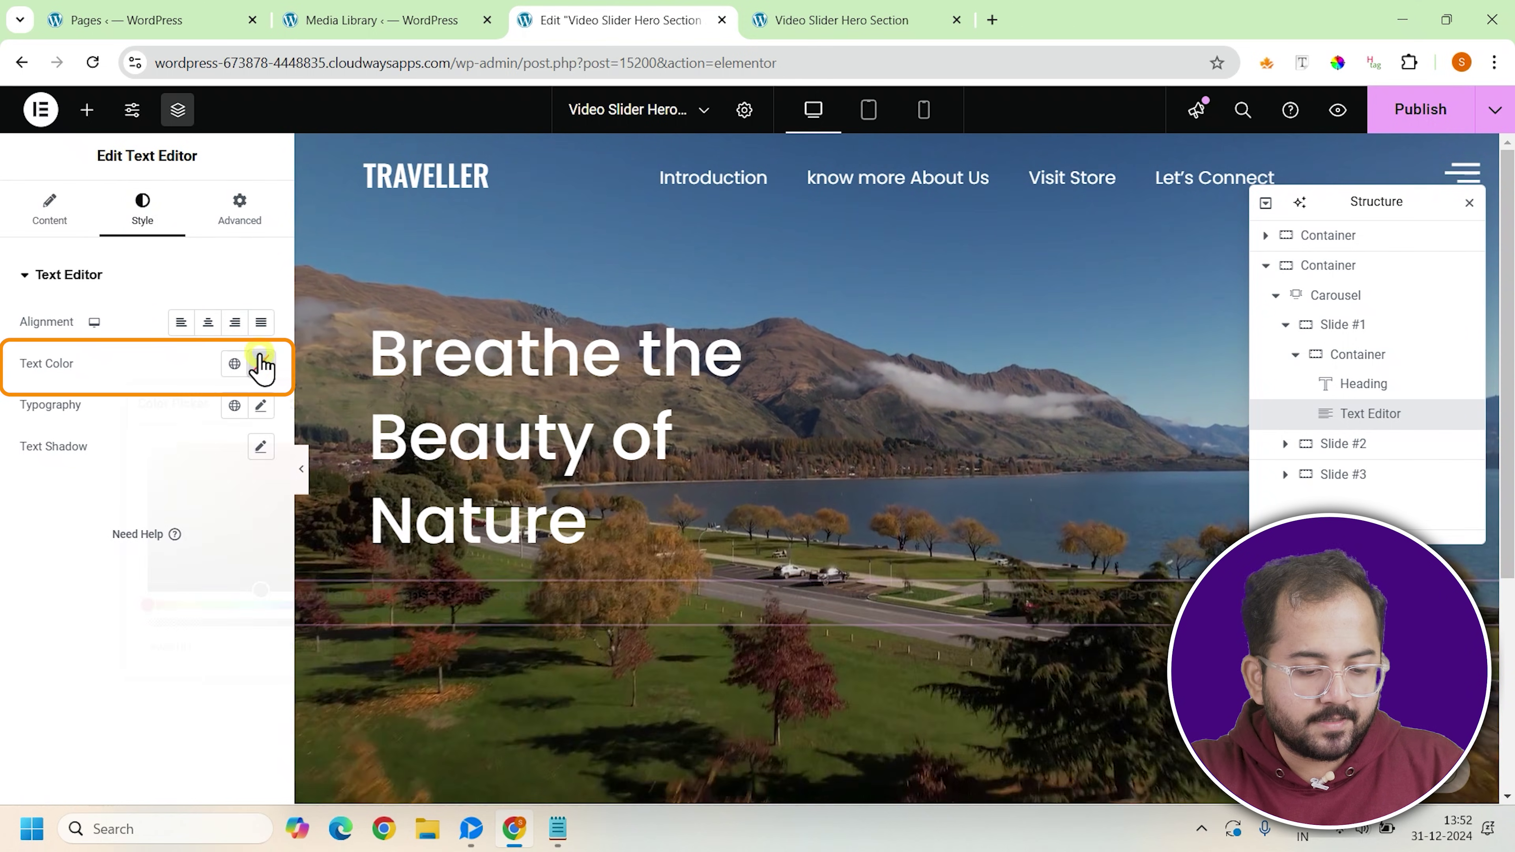
{"action": "left_click_drag", "start_coordinate": [210, 446], "coordinate": [136, 447]}
{"action": "left_click", "coordinate": [261, 364]}
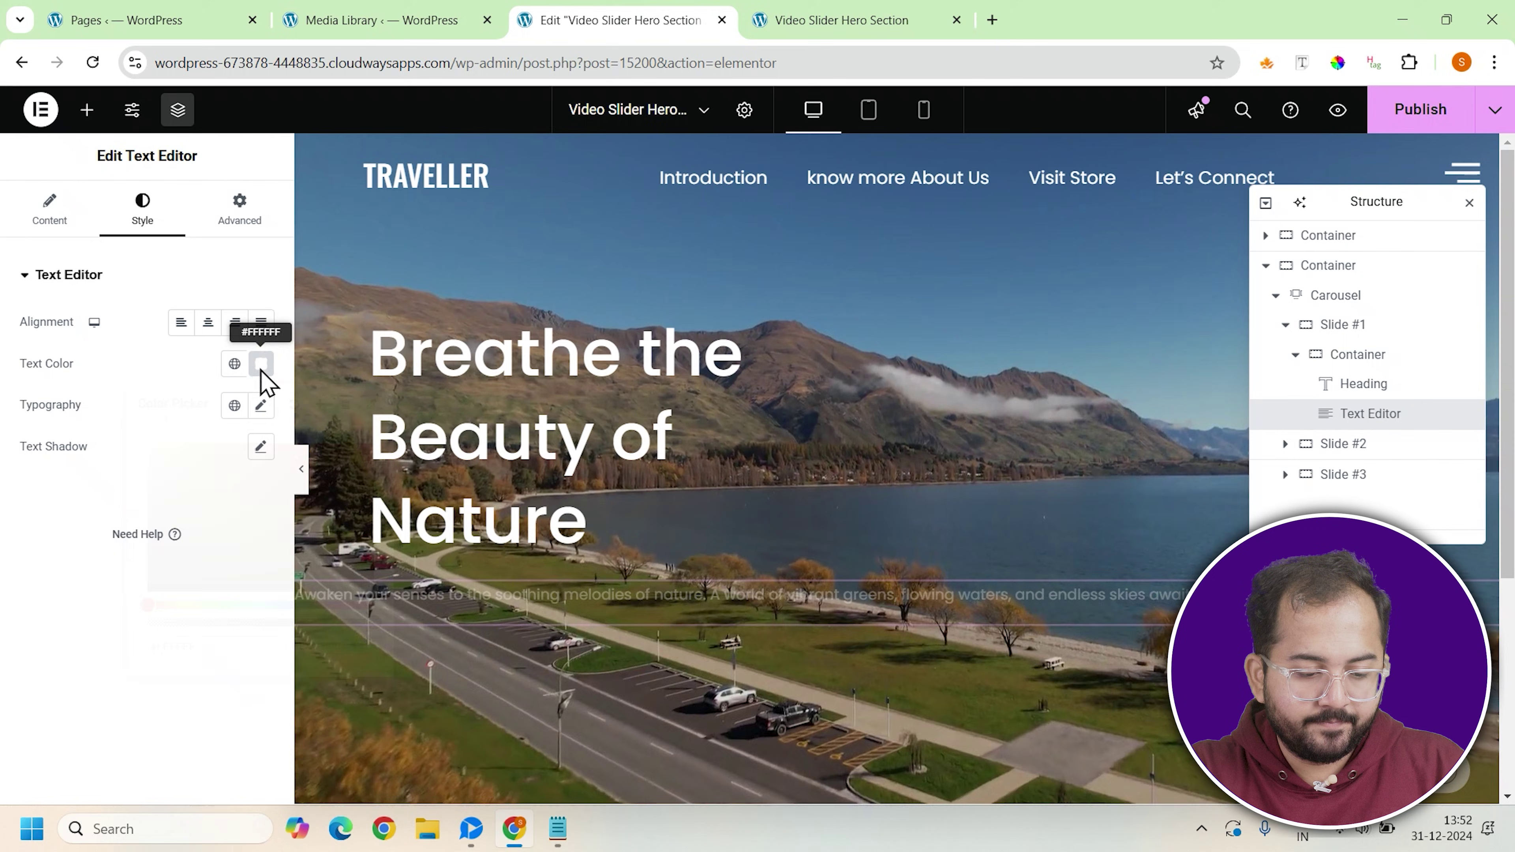
{"action": "left_click", "coordinate": [260, 406]}
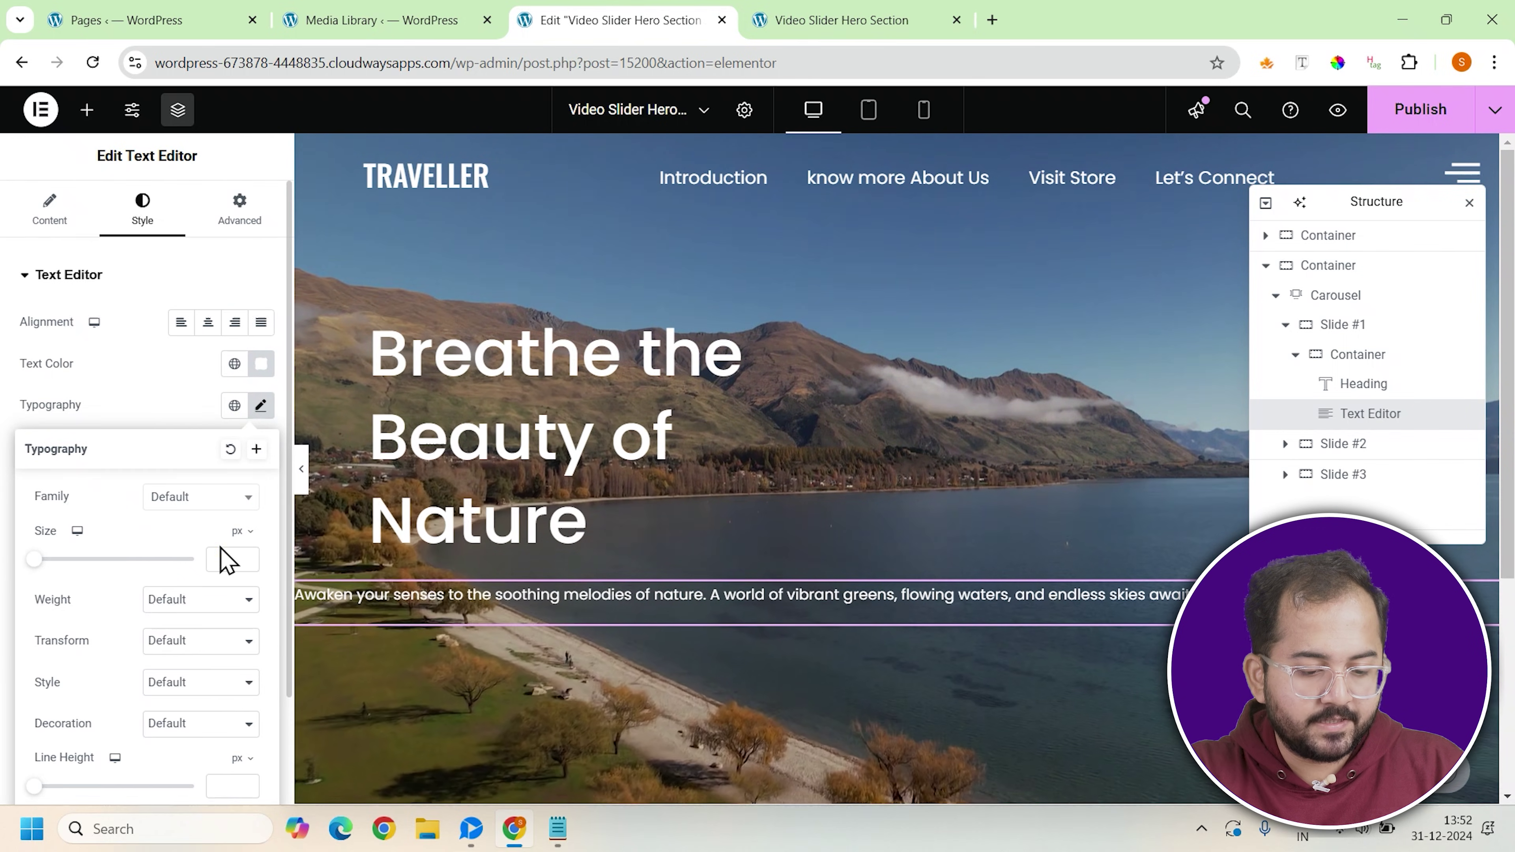
{"action": "left_click", "coordinate": [217, 559]}
{"action": "type", "text": "18"}
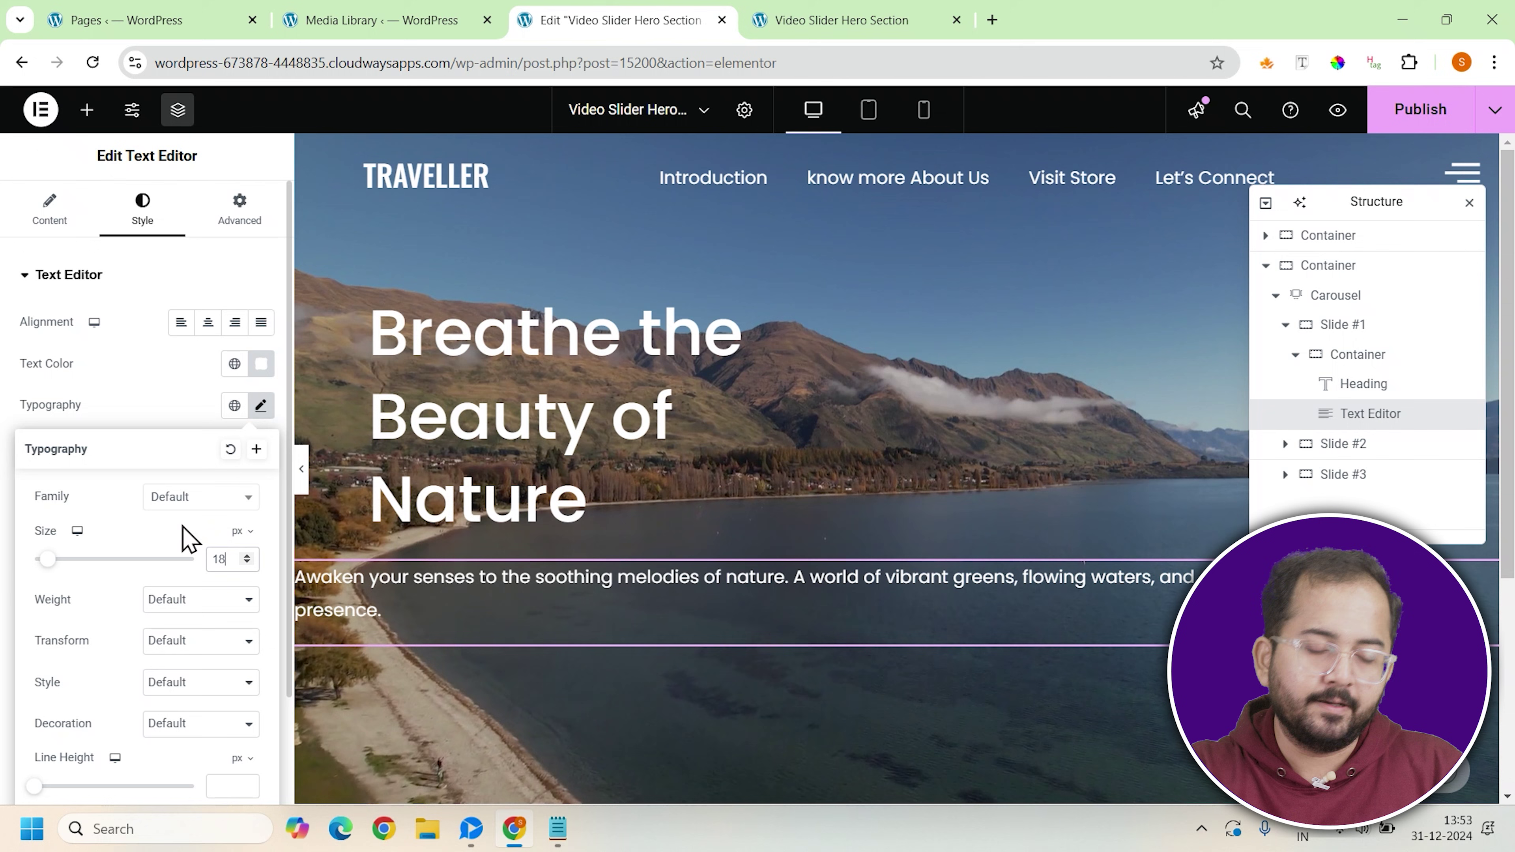
Step: Give the paragraph 75 px left padding and a 40% custom width
{"action": "left_click", "coordinate": [233, 217]}
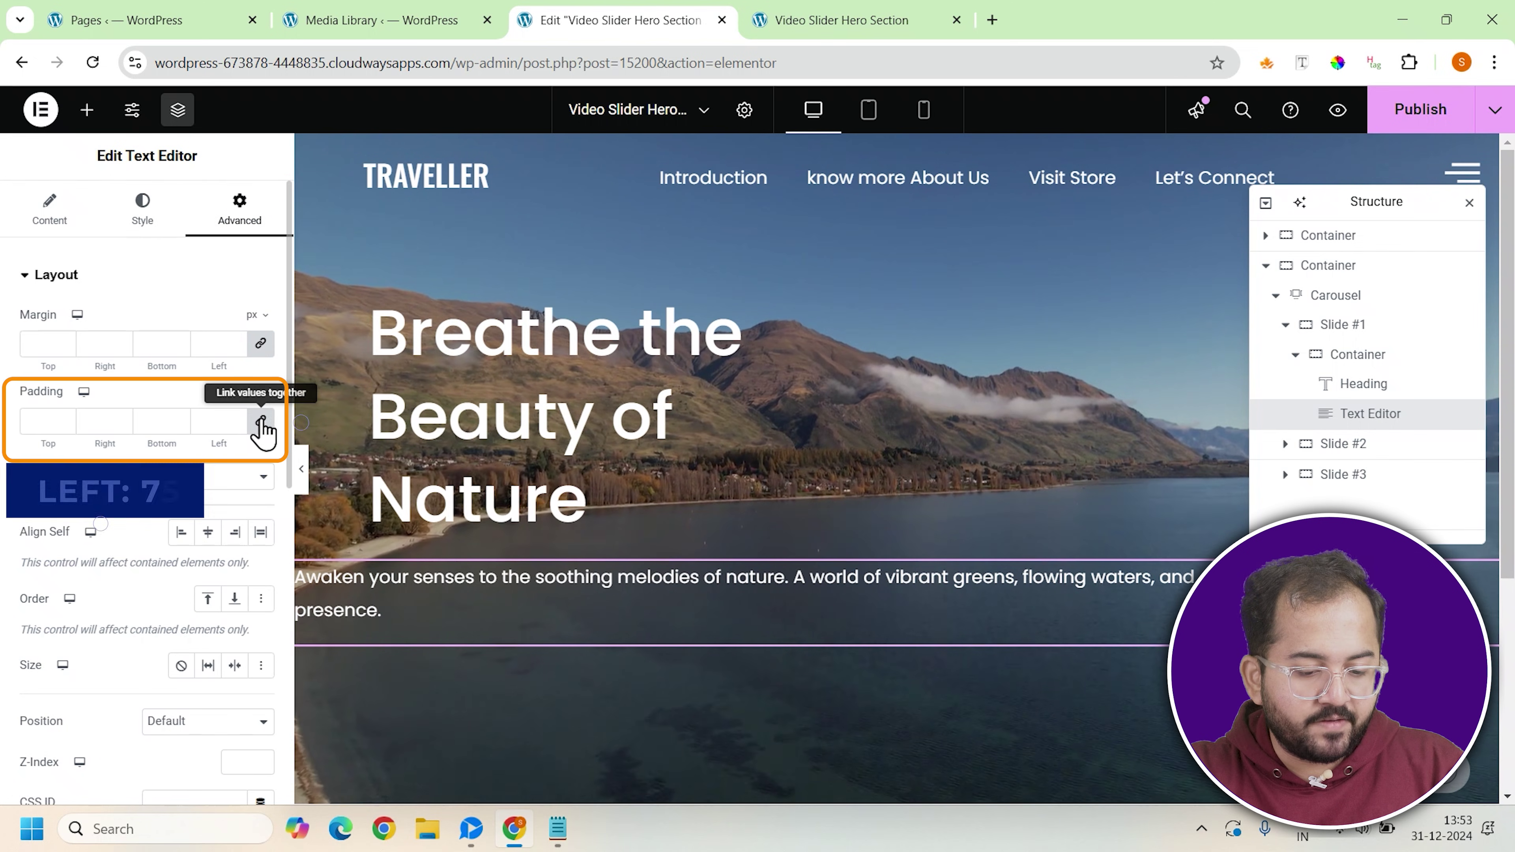
{"action": "double_click", "coordinate": [214, 420]}
{"action": "type", "text": "75"}
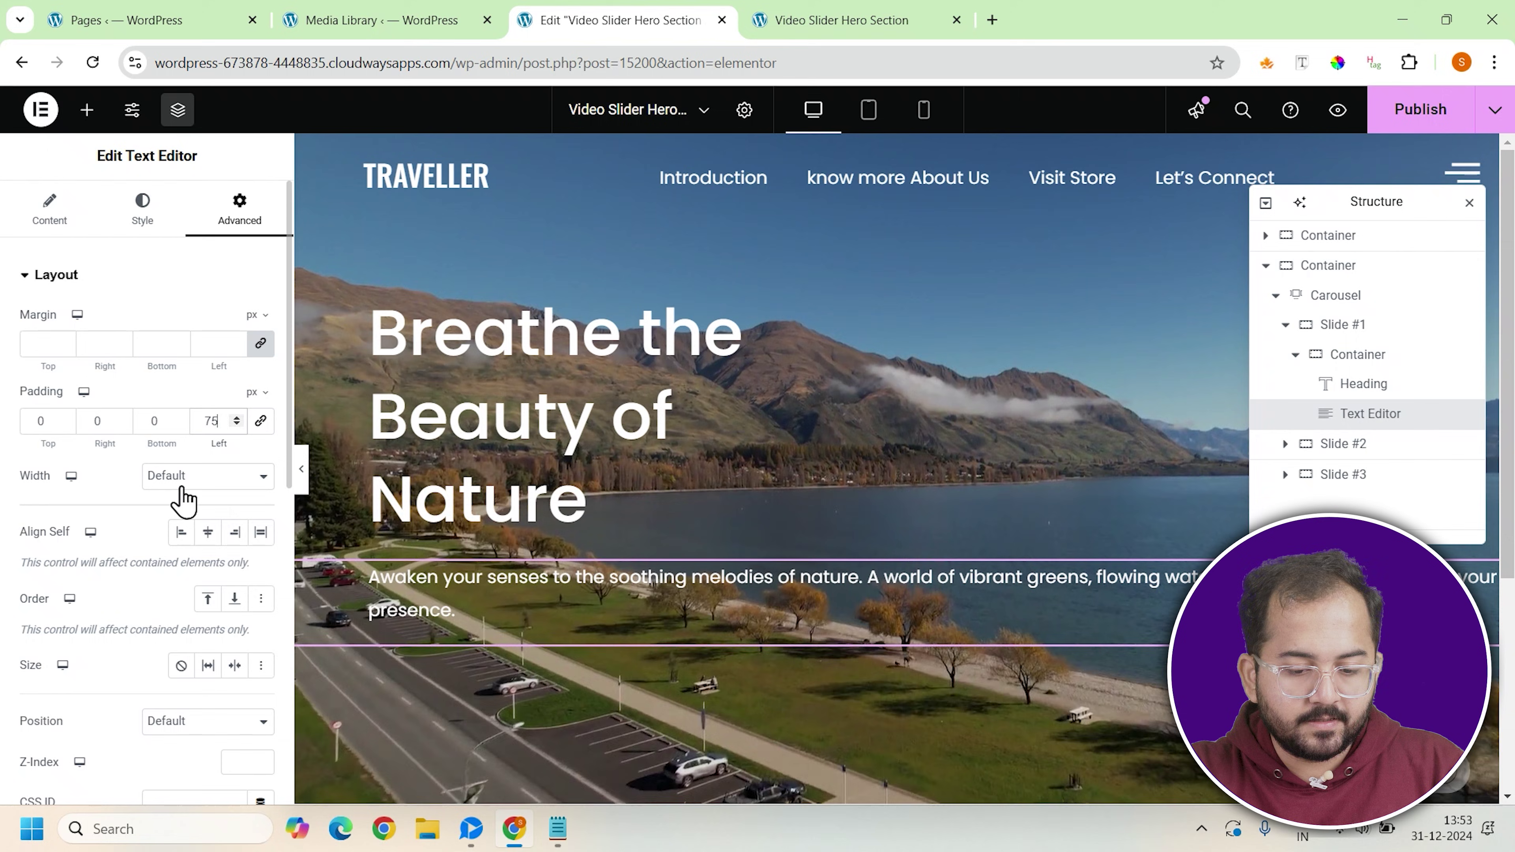
{"action": "left_click", "coordinate": [185, 477]}
{"action": "left_click", "coordinate": [200, 572]}
{"action": "left_click", "coordinate": [230, 538]}
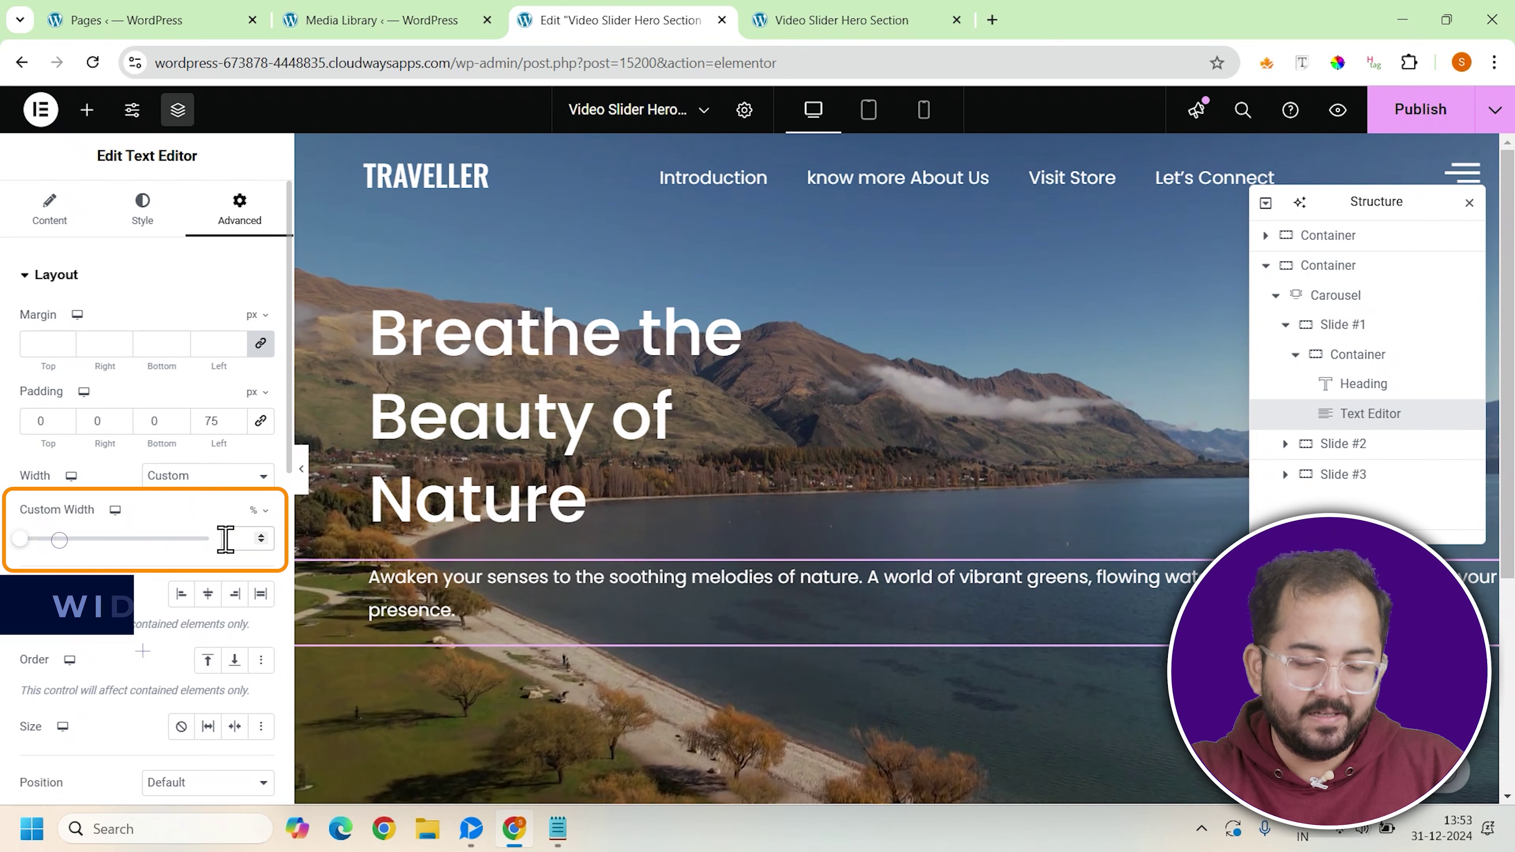
{"action": "type", "text": "40"}
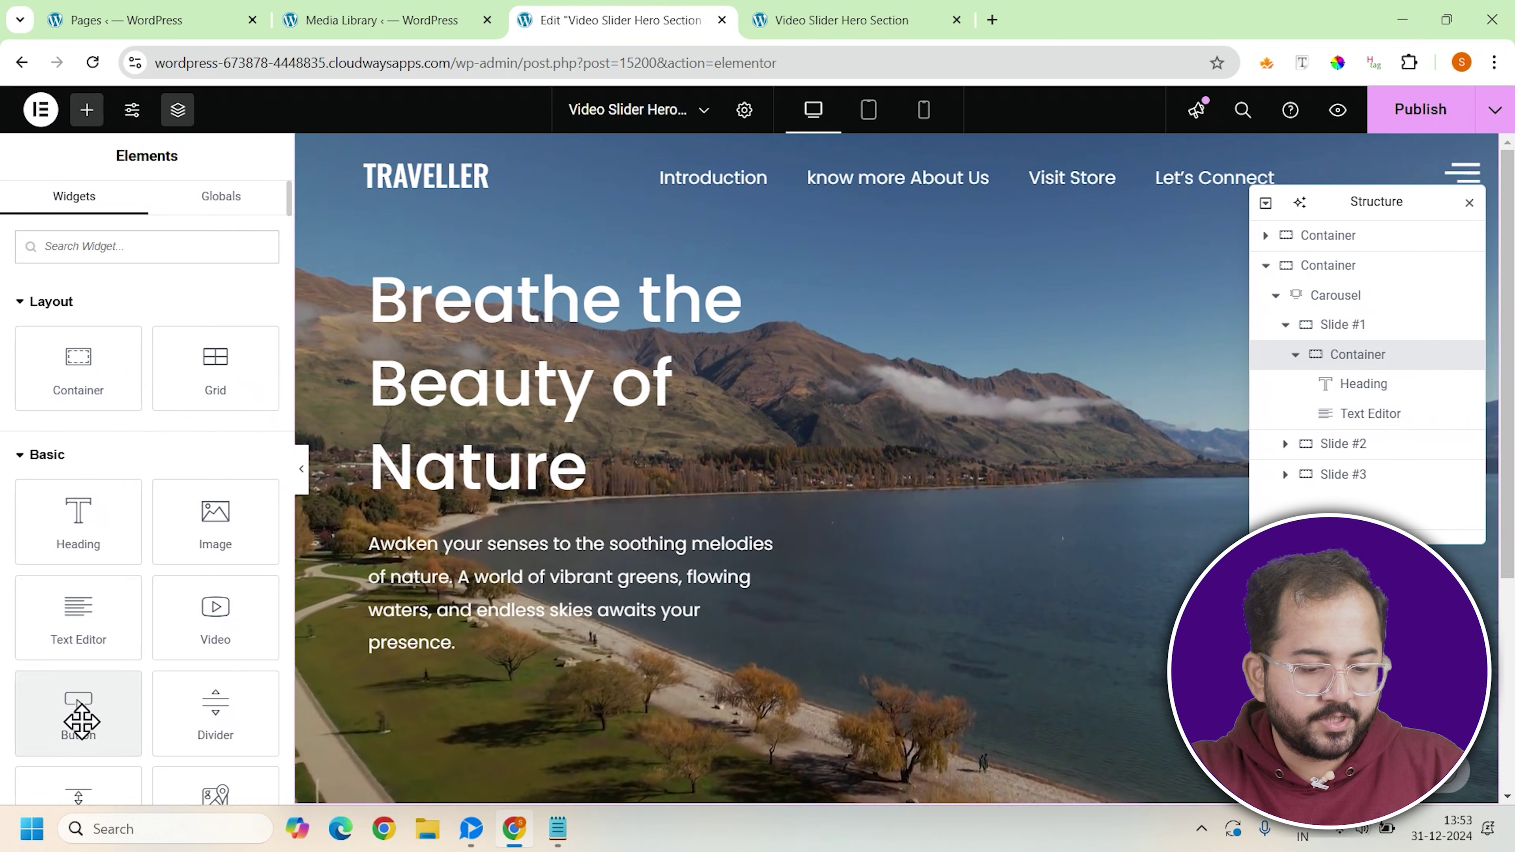
Step: Add an EXPLORE button with a black background and 70 px left padding
{"action": "left_click", "coordinate": [81, 721]}
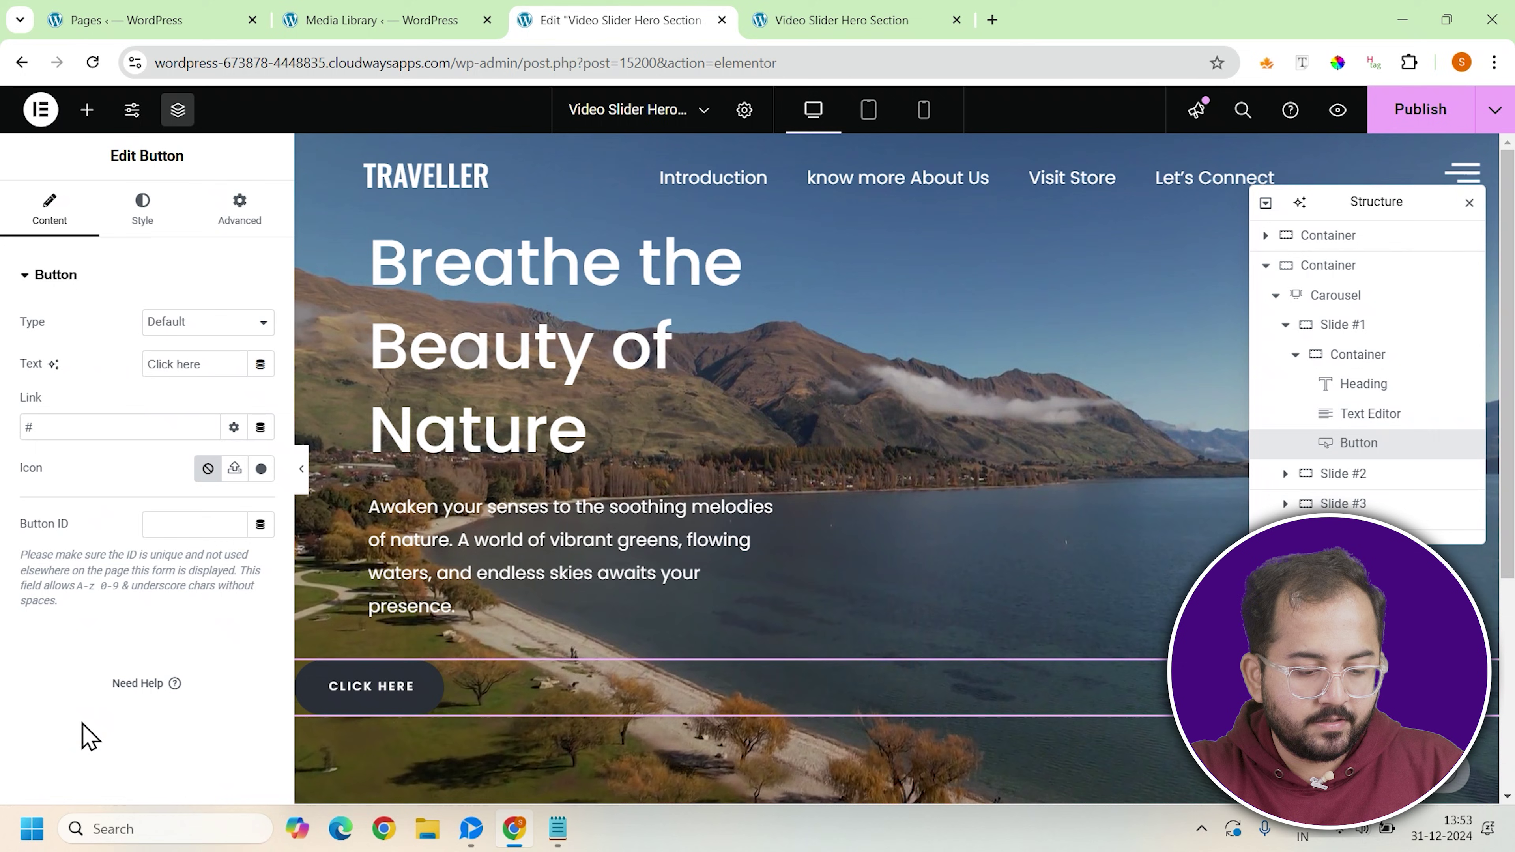
{"action": "left_click", "coordinate": [142, 209]}
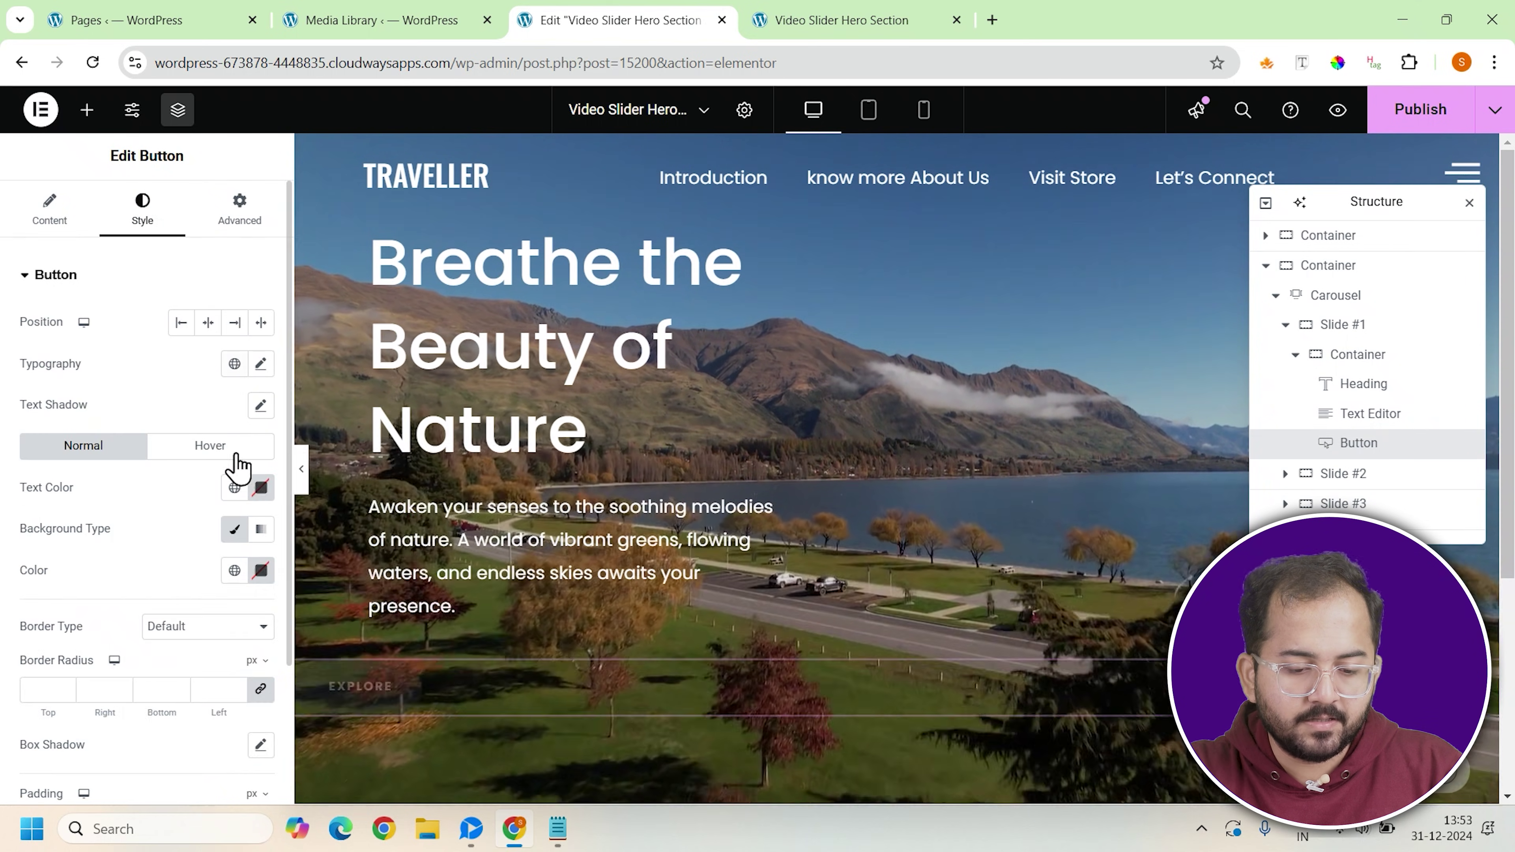
{"action": "left_click", "coordinate": [261, 488]}
{"action": "left_click", "coordinate": [258, 570]}
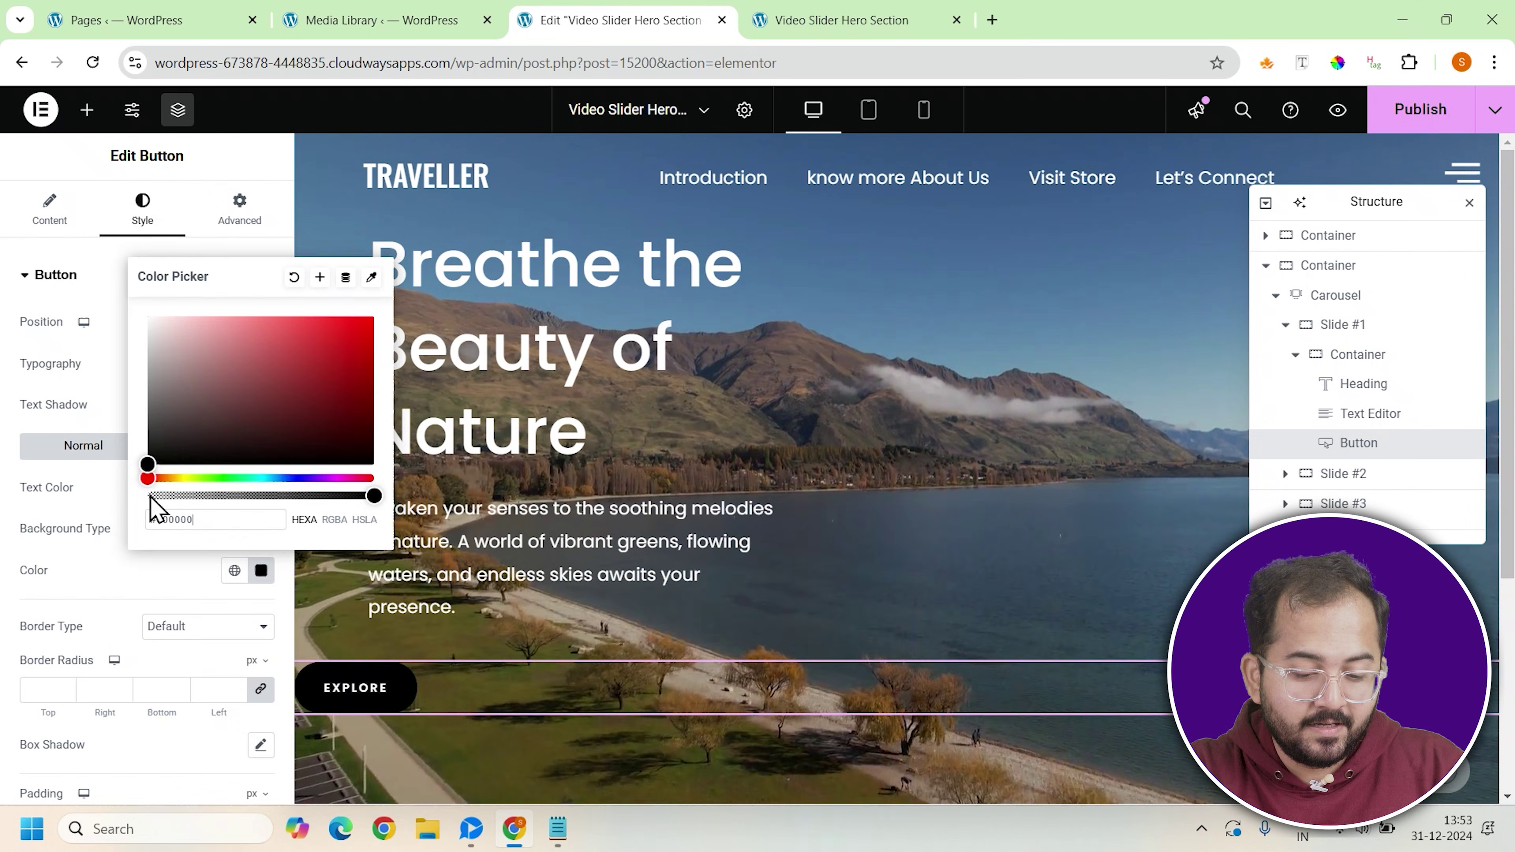
{"action": "left_click", "coordinate": [245, 221]}
{"action": "left_click", "coordinate": [249, 226]}
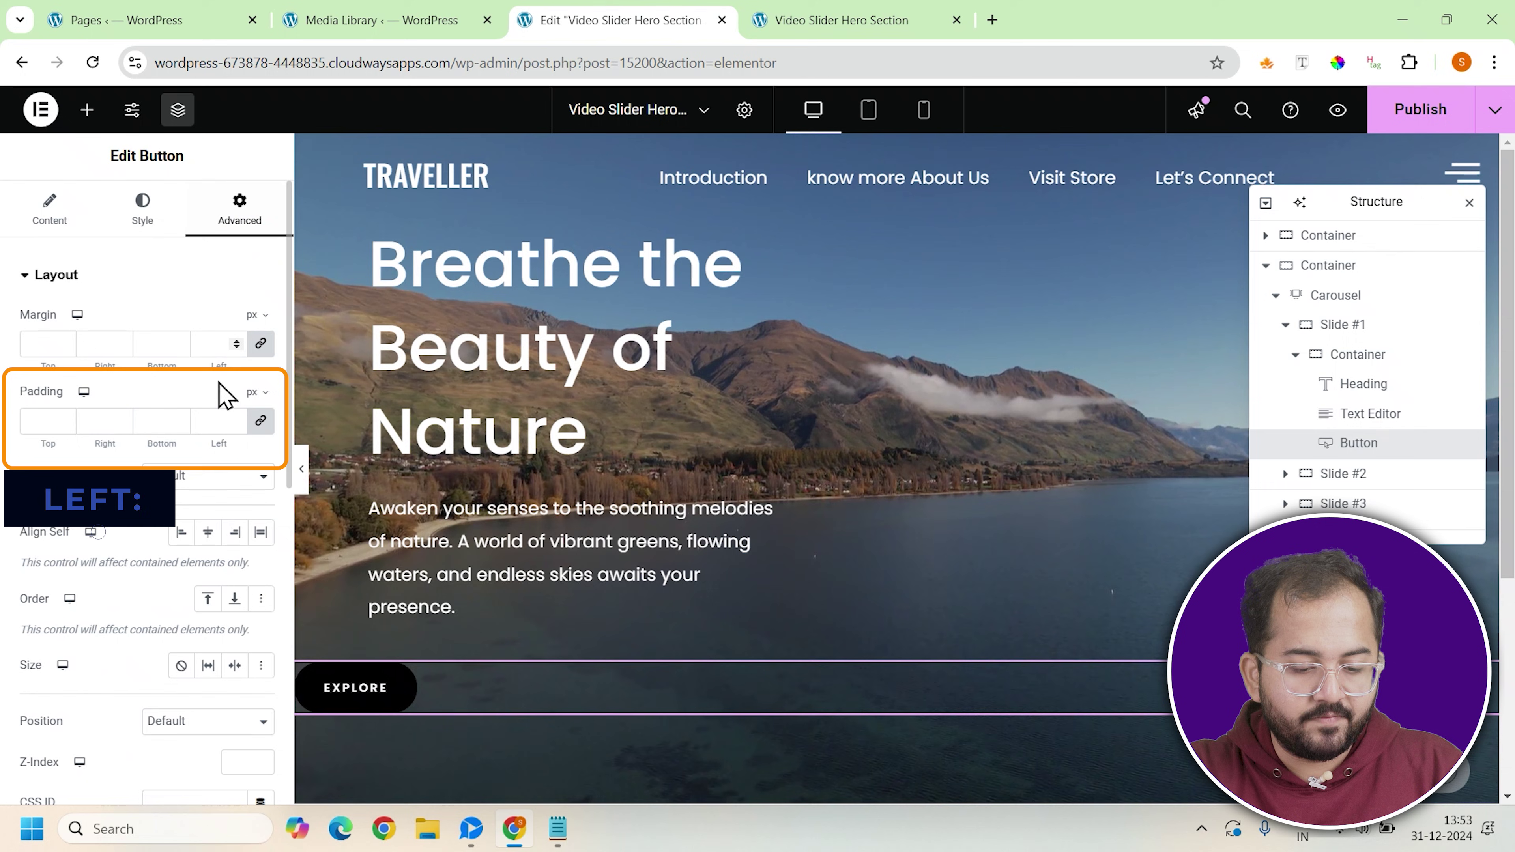
{"action": "left_click", "coordinate": [244, 425]}
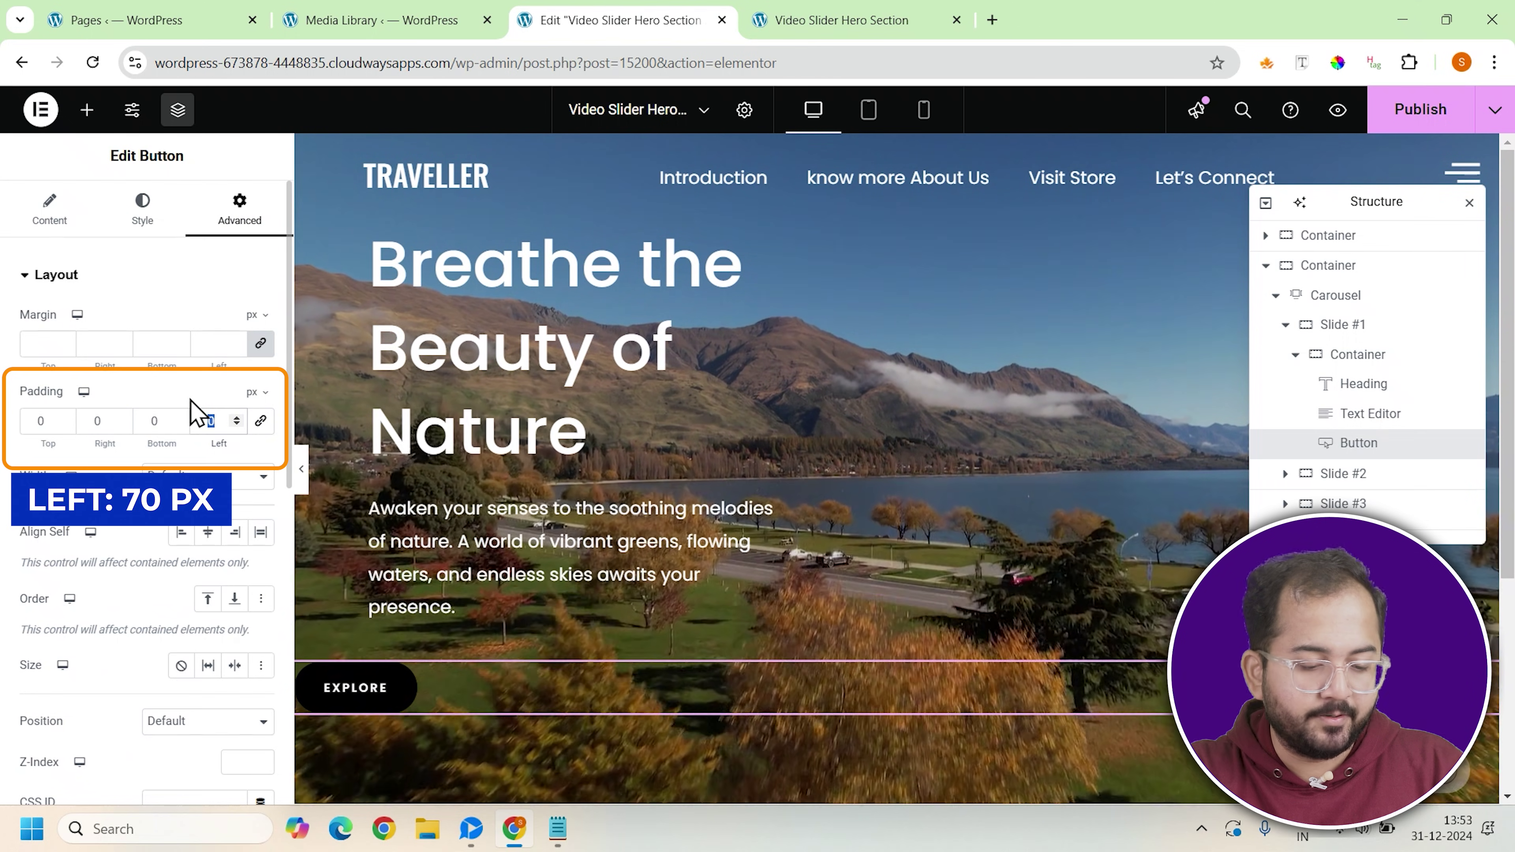
{"action": "type", "text": "70"}
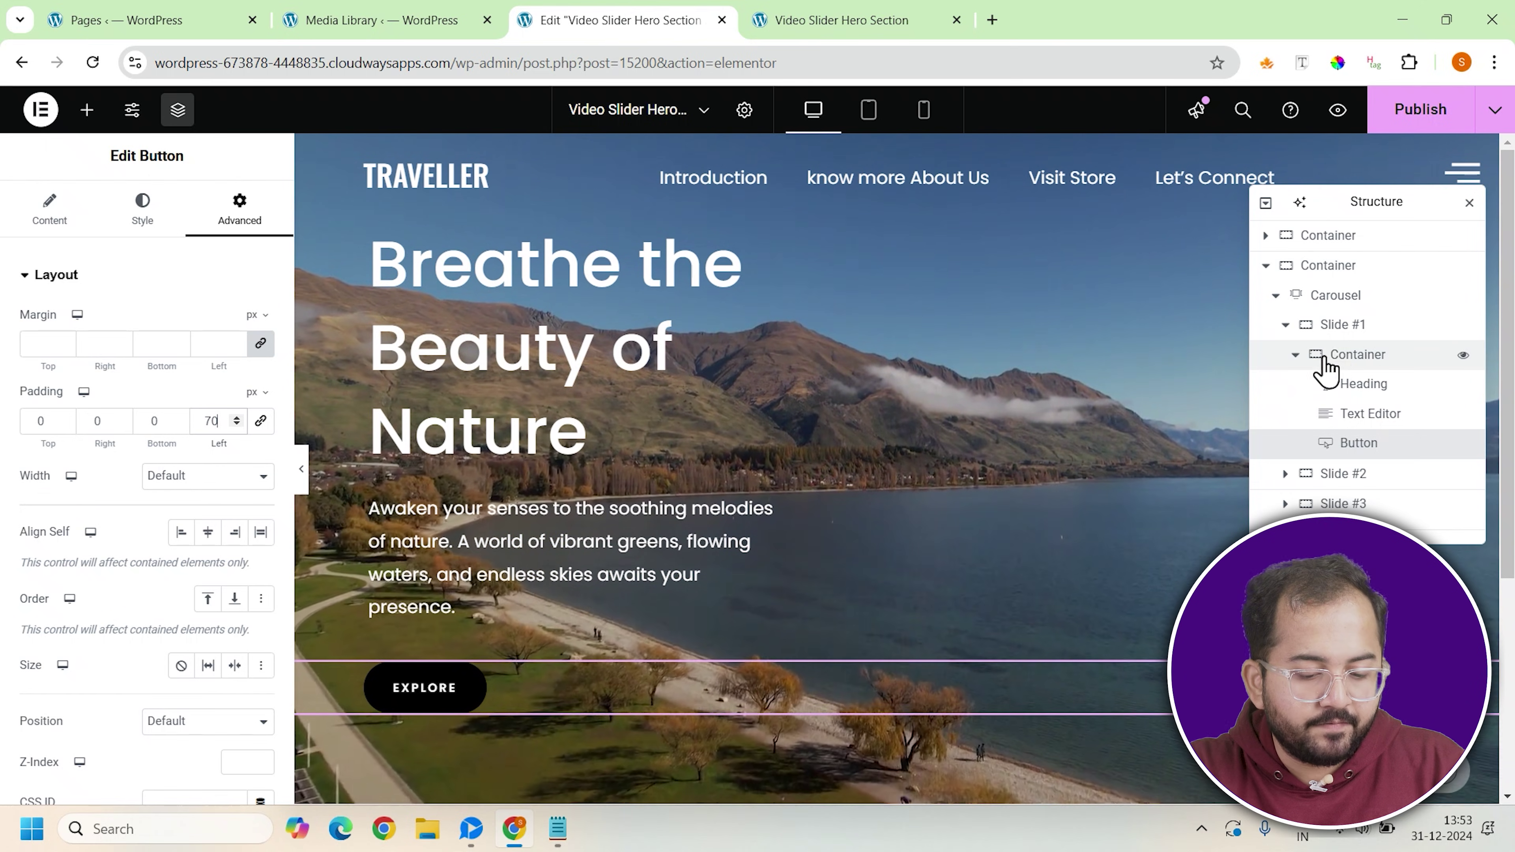
{"action": "left_click", "coordinate": [1349, 358]}
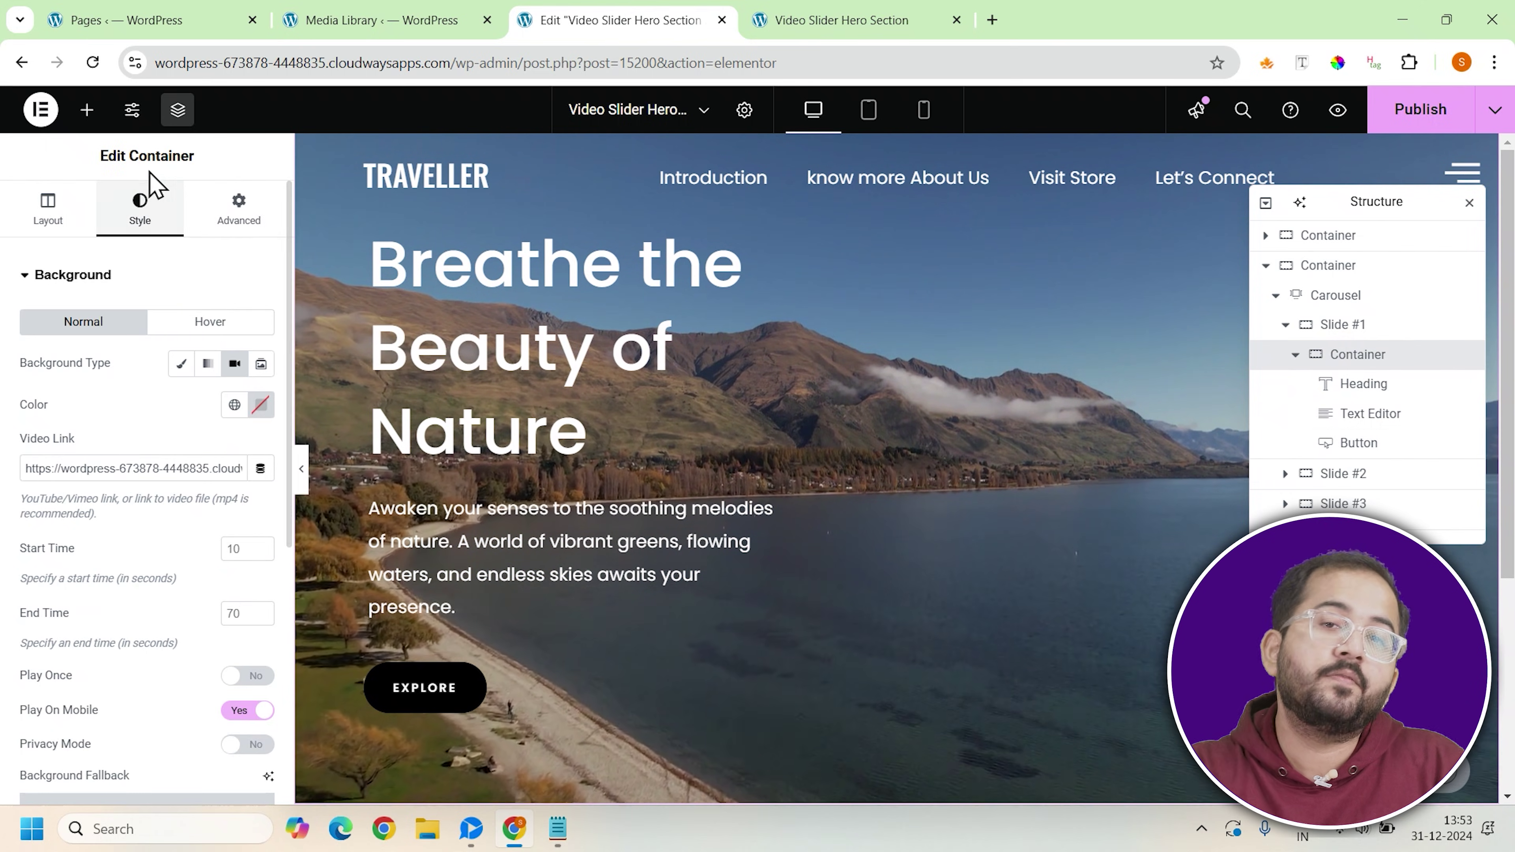
Step: Add Facebook, Instagram and YouTube social icons, circle-shaped, in 1 column
{"action": "left_click", "coordinate": [87, 110]}
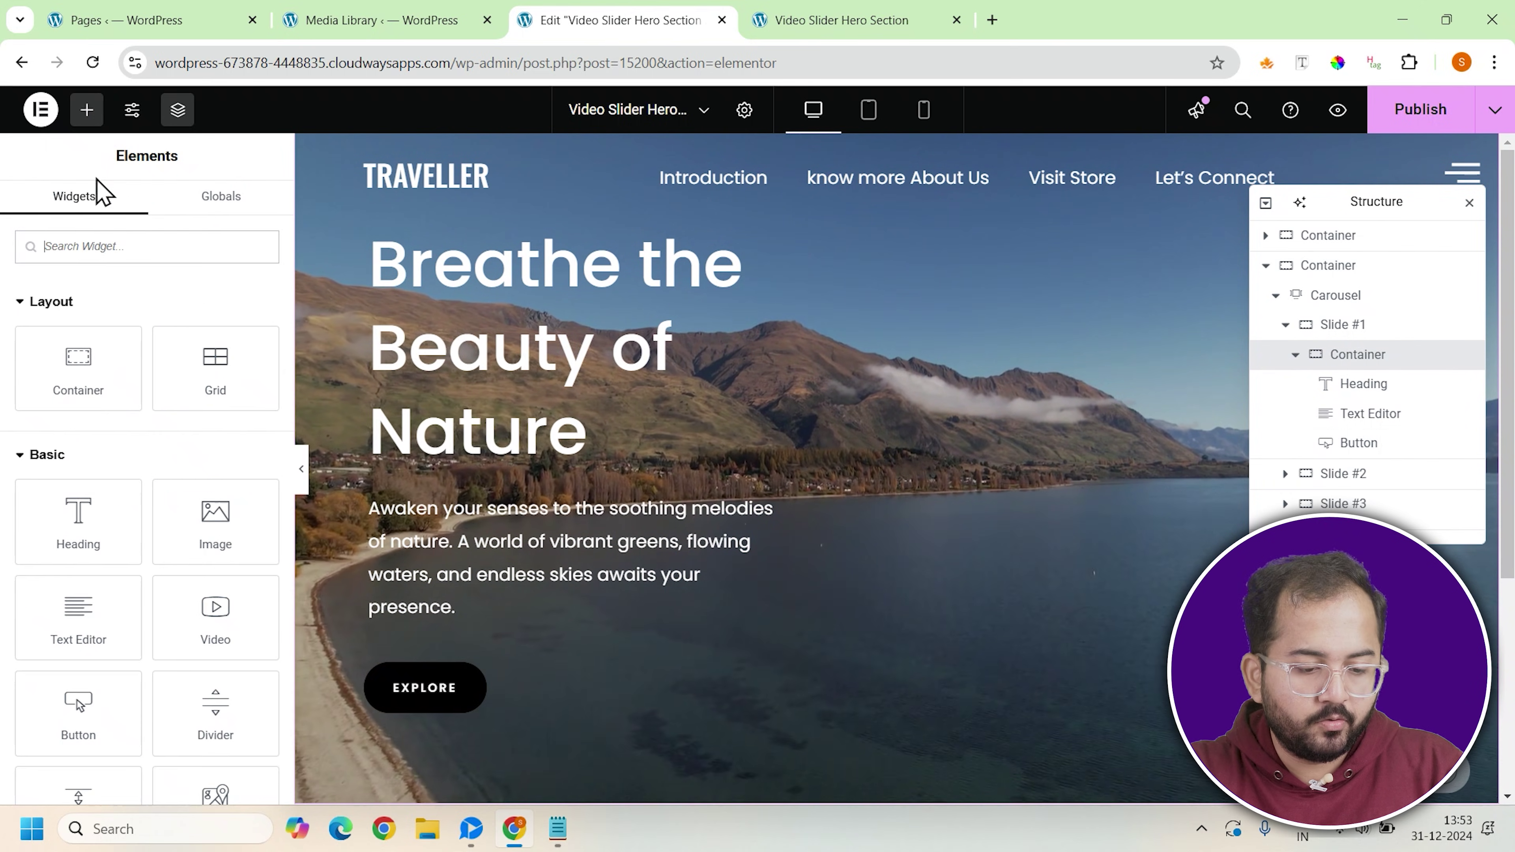
{"action": "left_click", "coordinate": [102, 239]}
{"action": "type", "text": "social"}
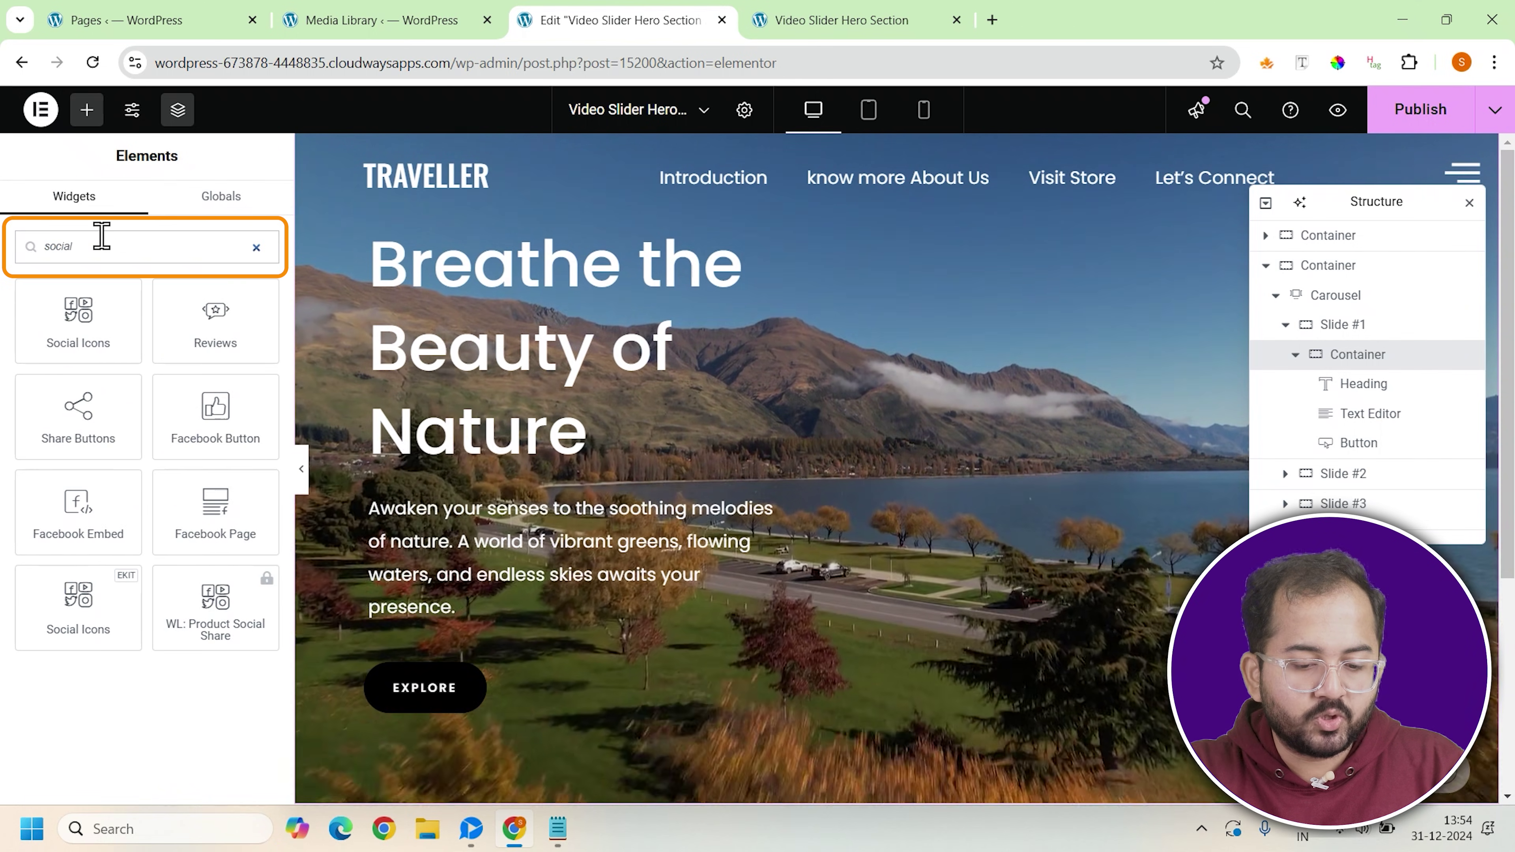
{"action": "left_click", "coordinate": [92, 323]}
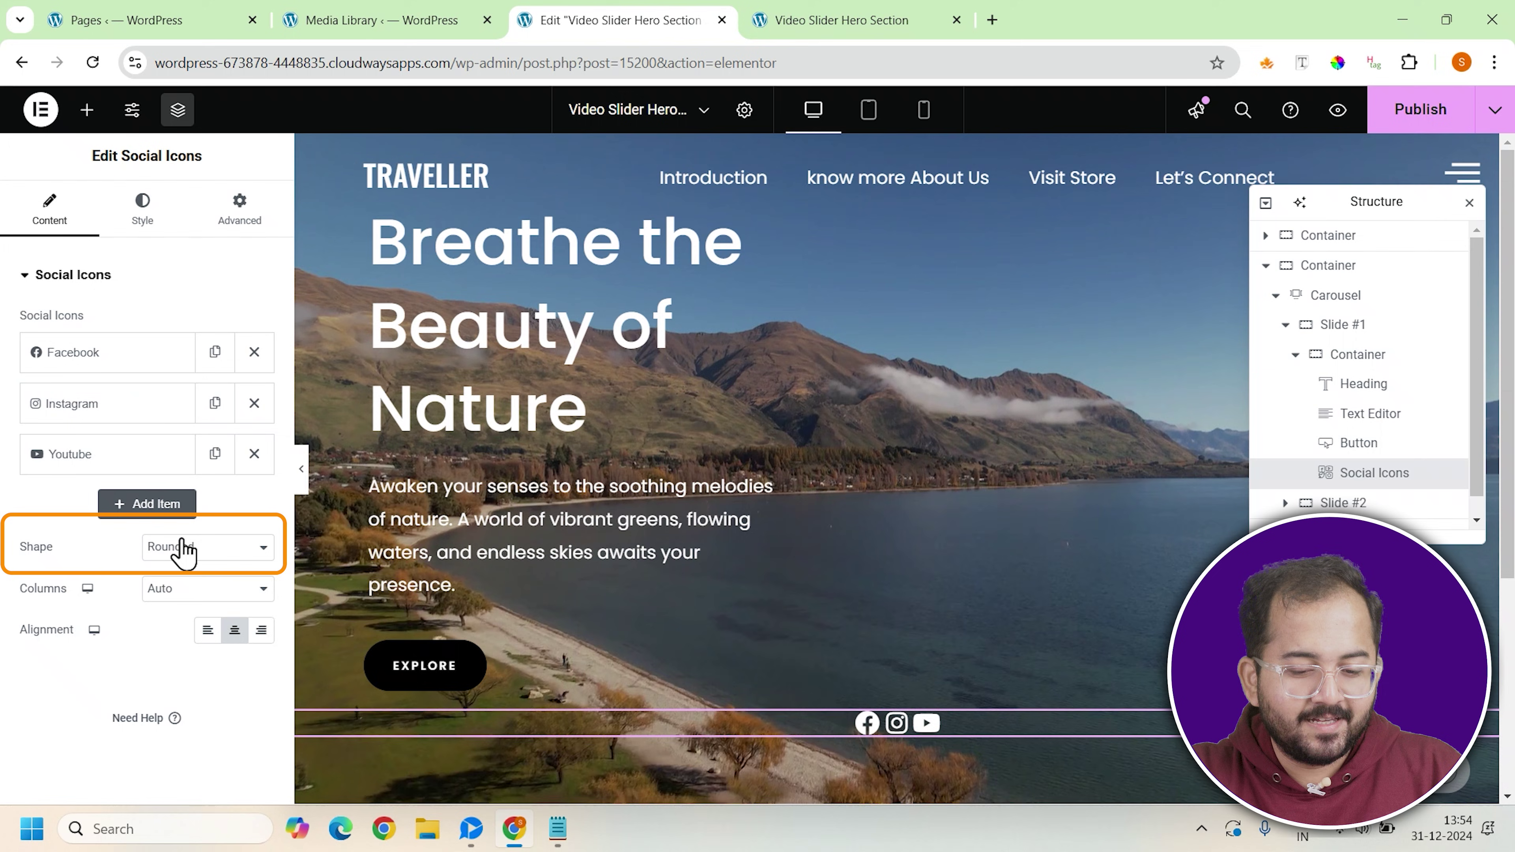
{"action": "left_click", "coordinate": [188, 547]}
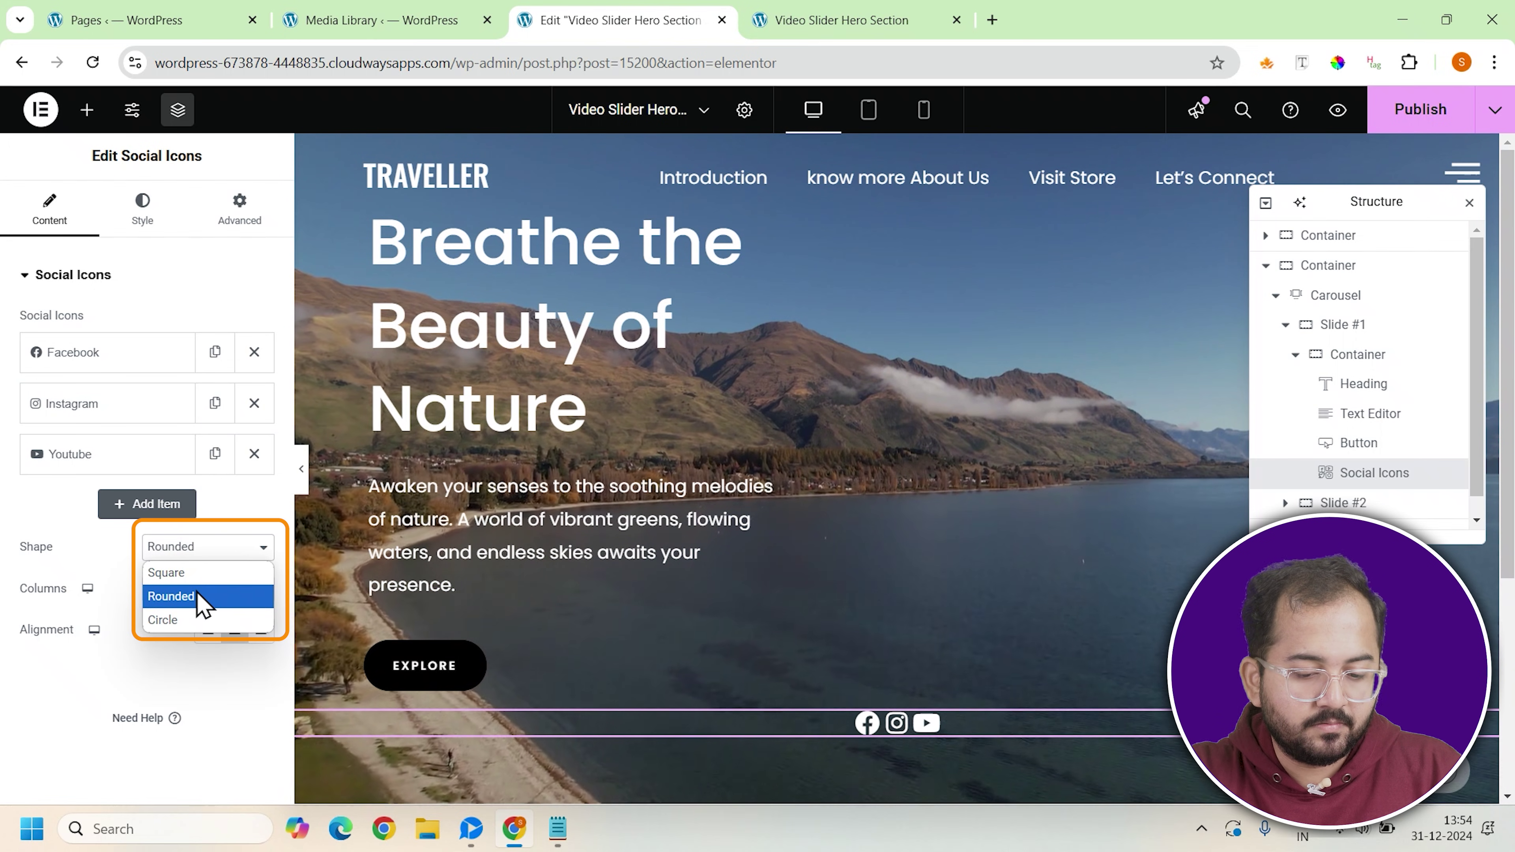
{"action": "left_click", "coordinate": [195, 615]}
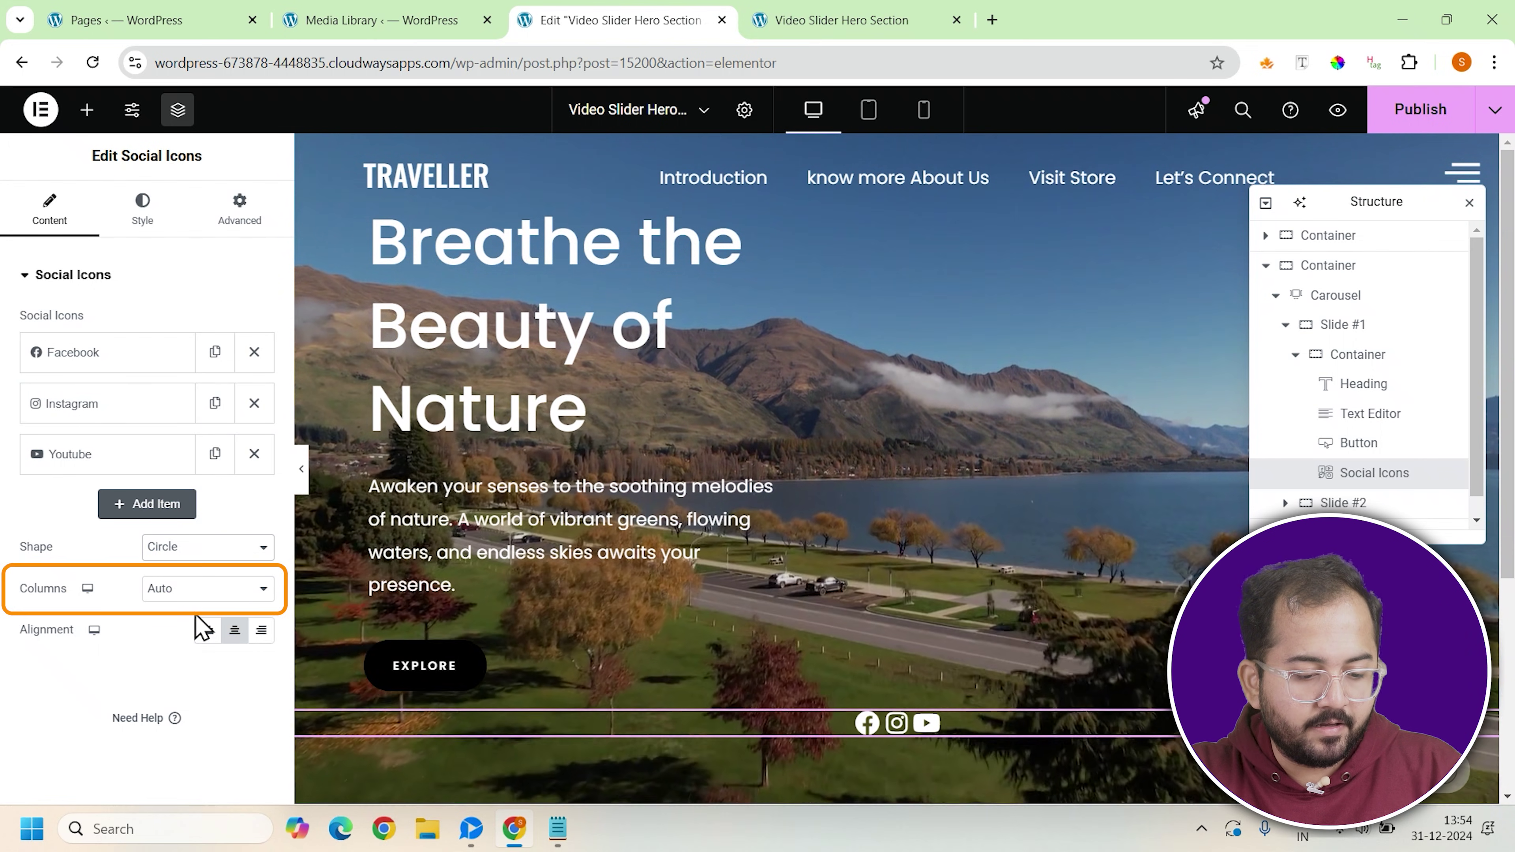
{"action": "left_click", "coordinate": [198, 591]}
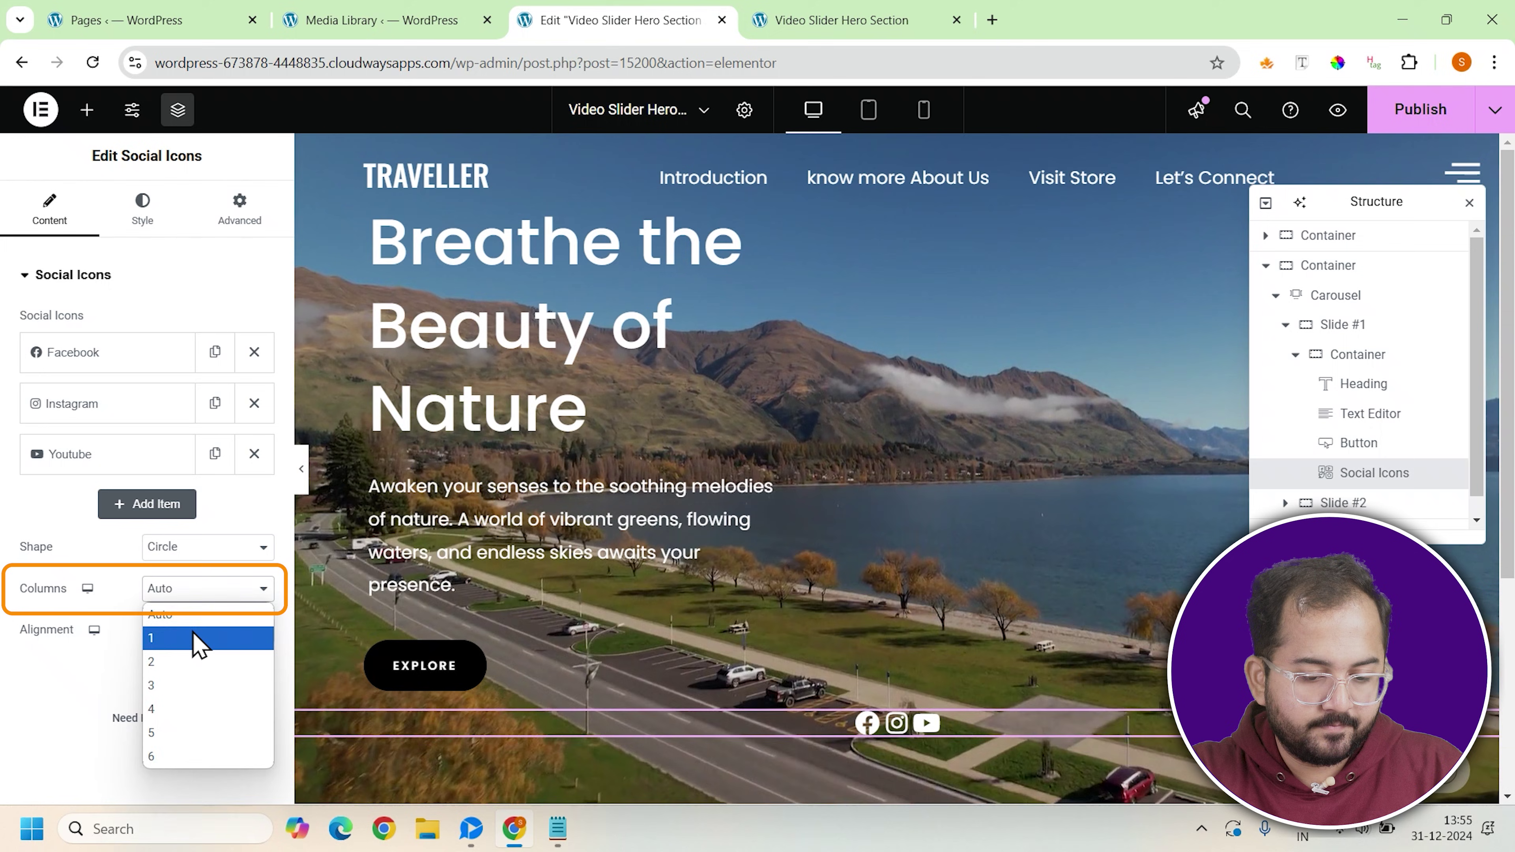
{"action": "left_click", "coordinate": [192, 634]}
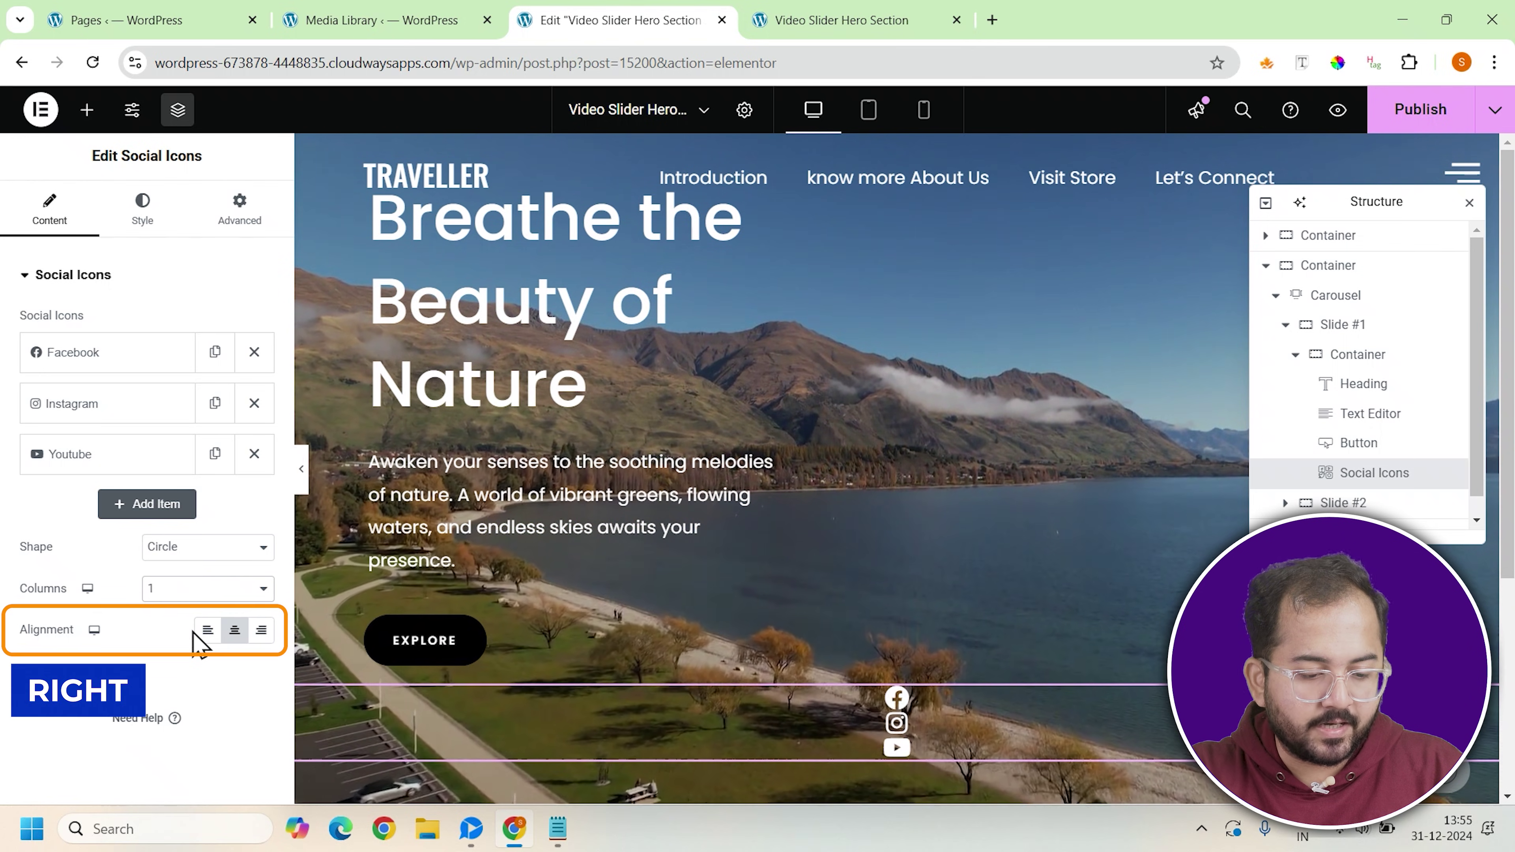
Step: Right-align the social icons and set custom white primary and secondary colours
{"action": "left_click", "coordinate": [261, 631]}
{"action": "left_click", "coordinate": [146, 221]}
{"action": "left_click", "coordinate": [207, 322]}
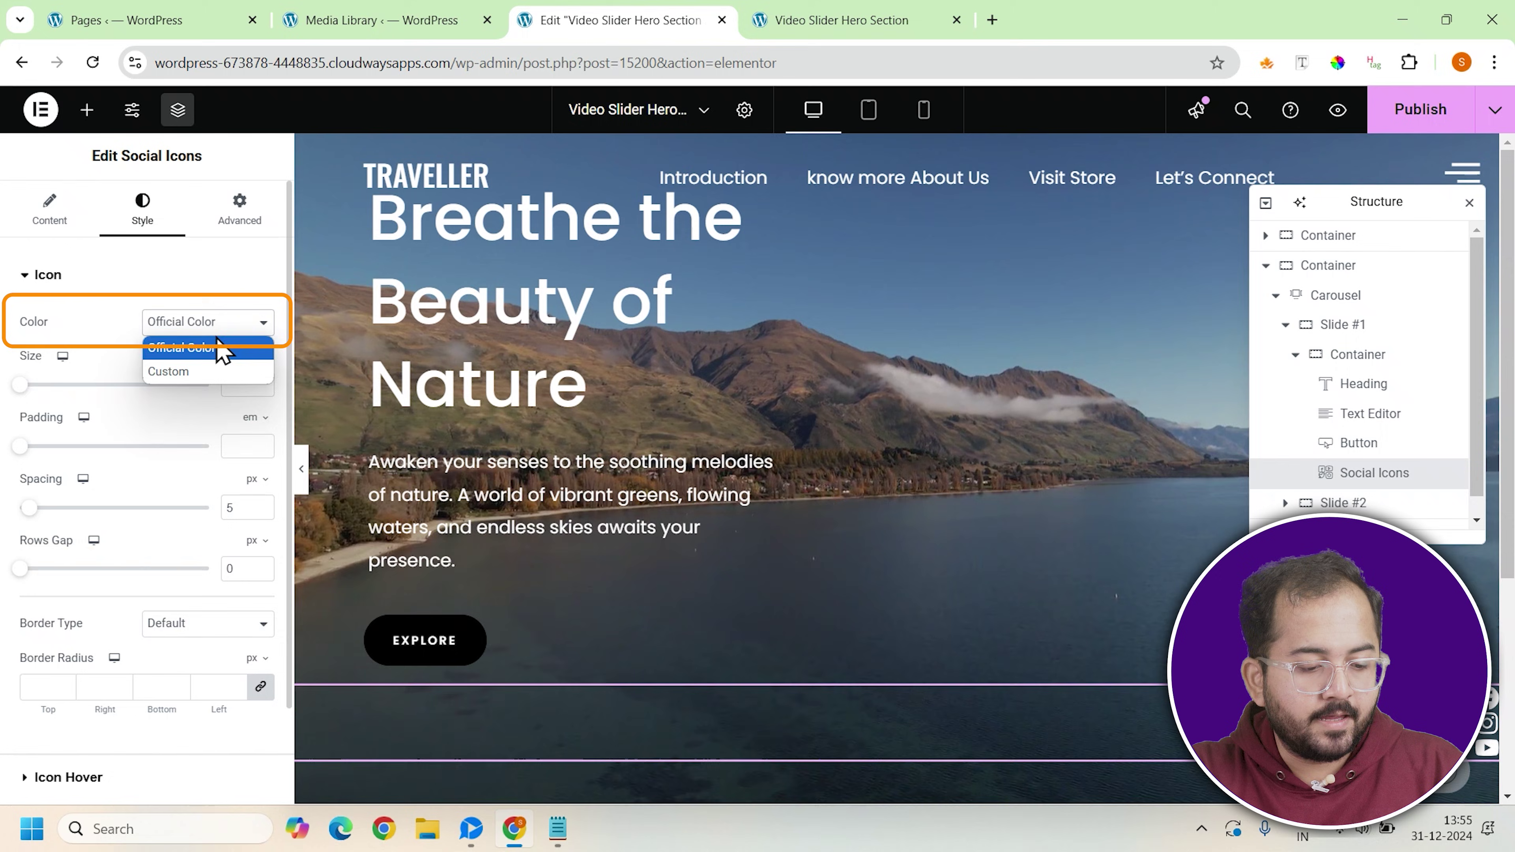
{"action": "left_click", "coordinate": [203, 365]}
{"action": "left_click", "coordinate": [261, 364]}
{"action": "left_click", "coordinate": [143, 446]}
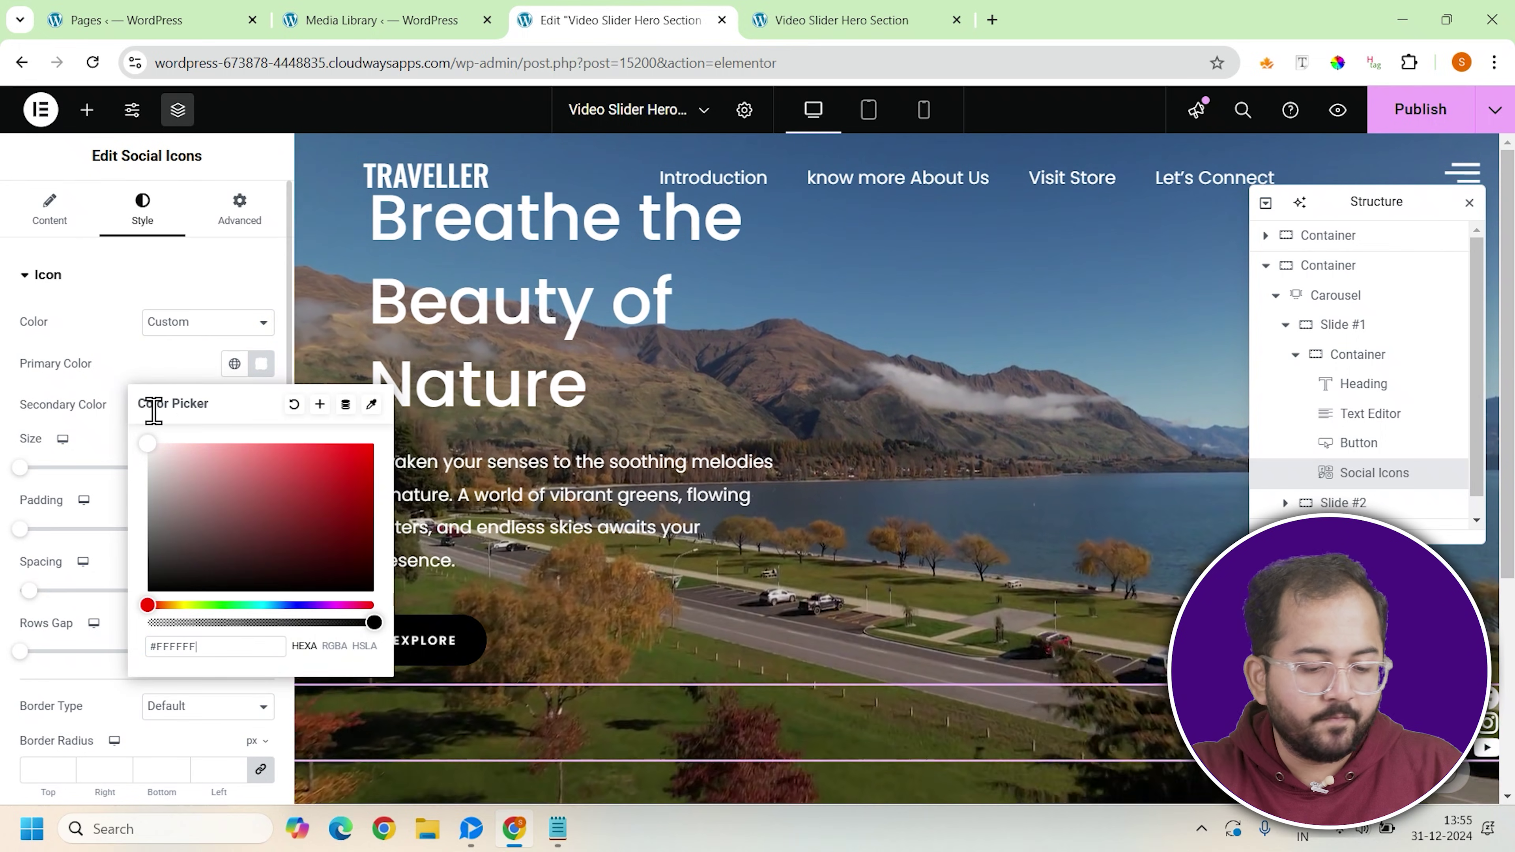
{"action": "left_click", "coordinate": [263, 382]}
{"action": "left_click", "coordinate": [260, 405]}
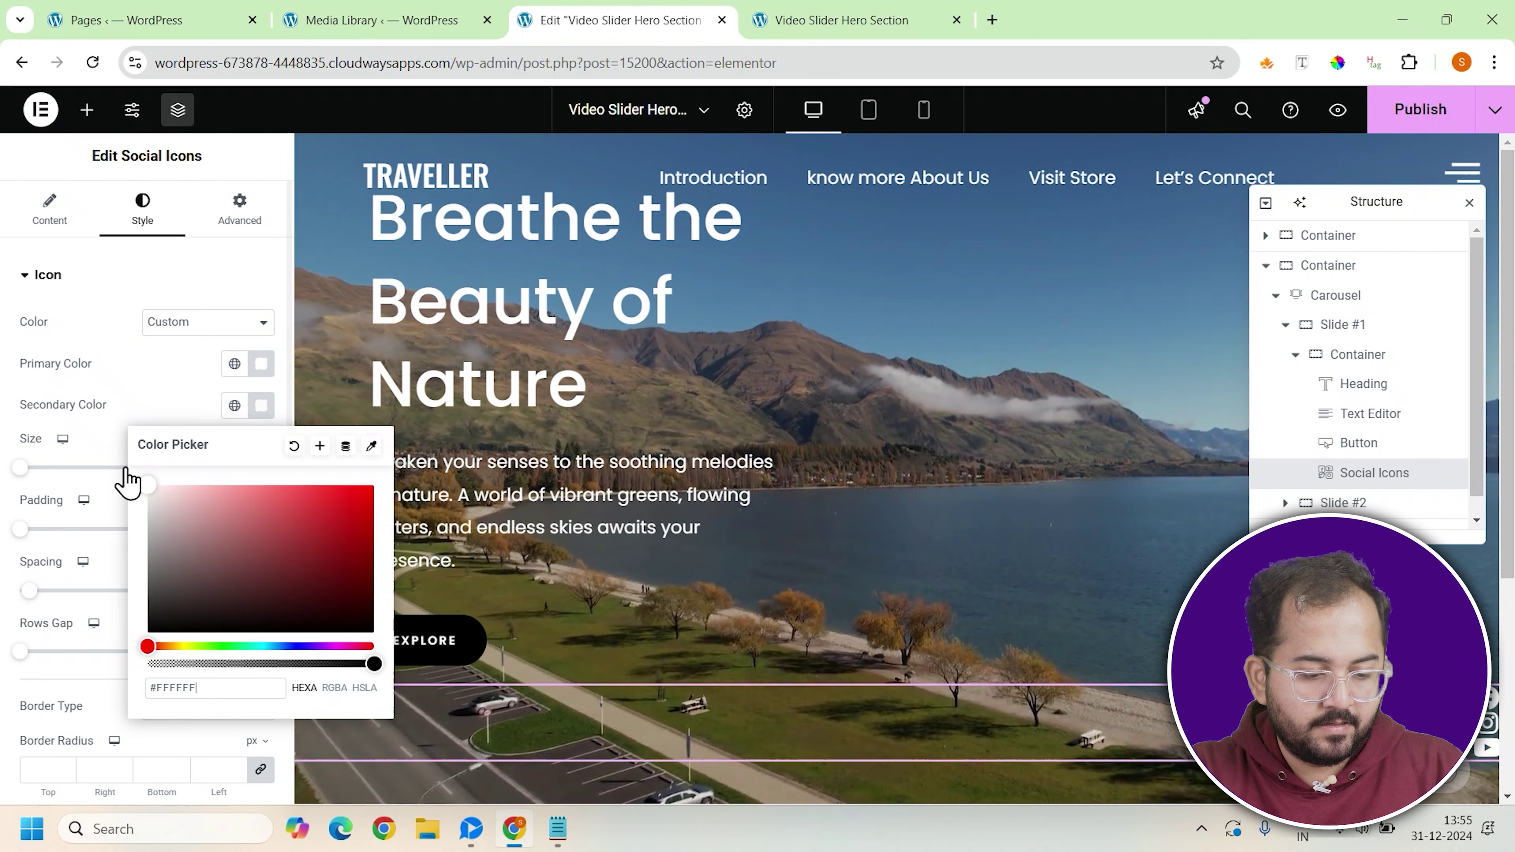
{"action": "left_click", "coordinate": [264, 406]}
Step: Set the icon size to 33 and the rows gap to 30 px
{"action": "type", "text": "3"}
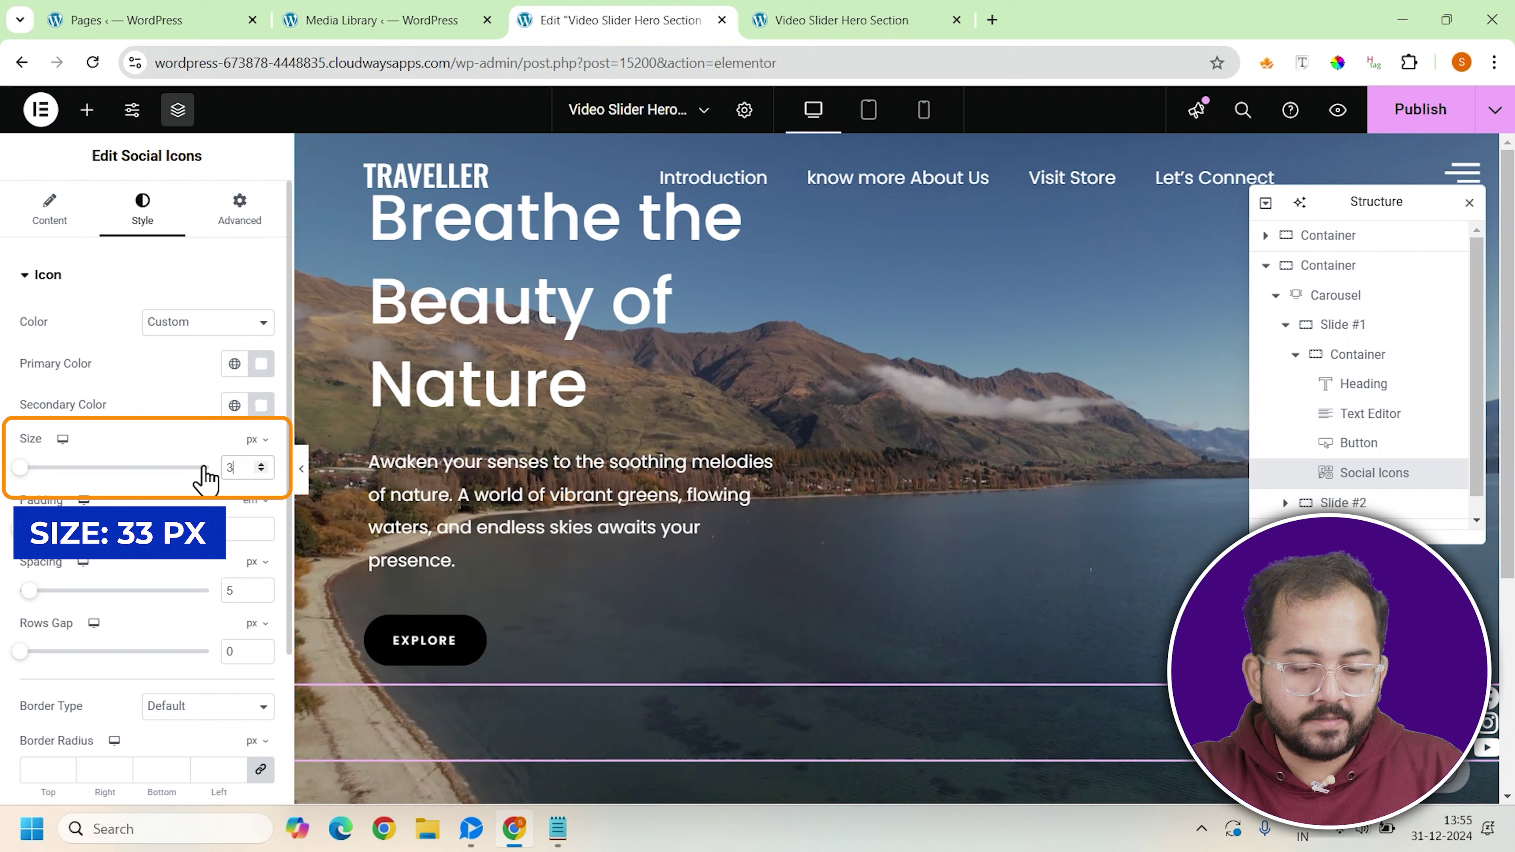
{"action": "type", "text": "3"}
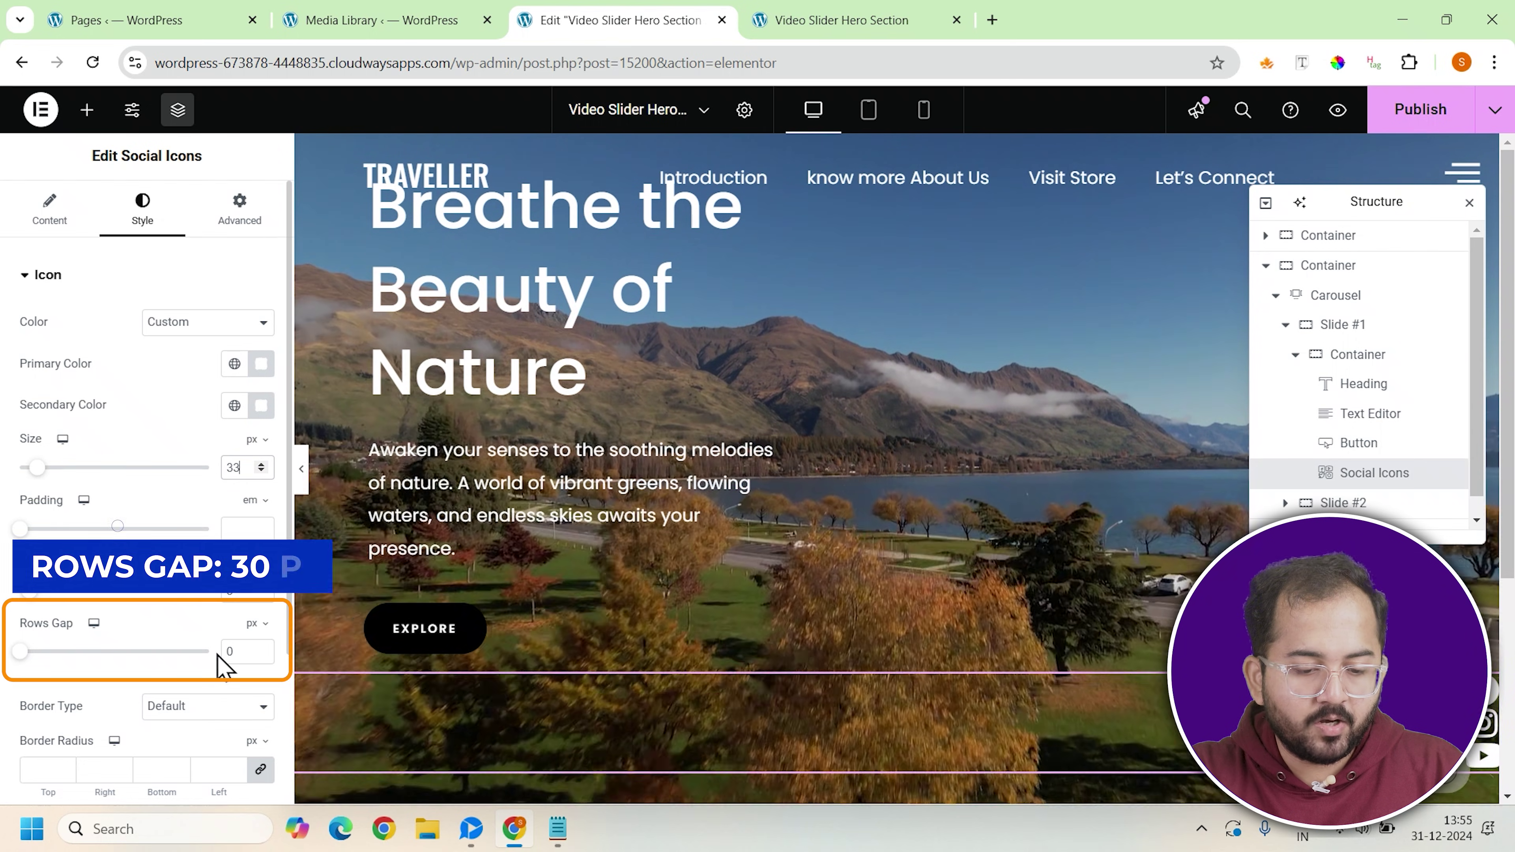
{"action": "double_click", "coordinate": [233, 651]}
{"action": "type", "text": "30"}
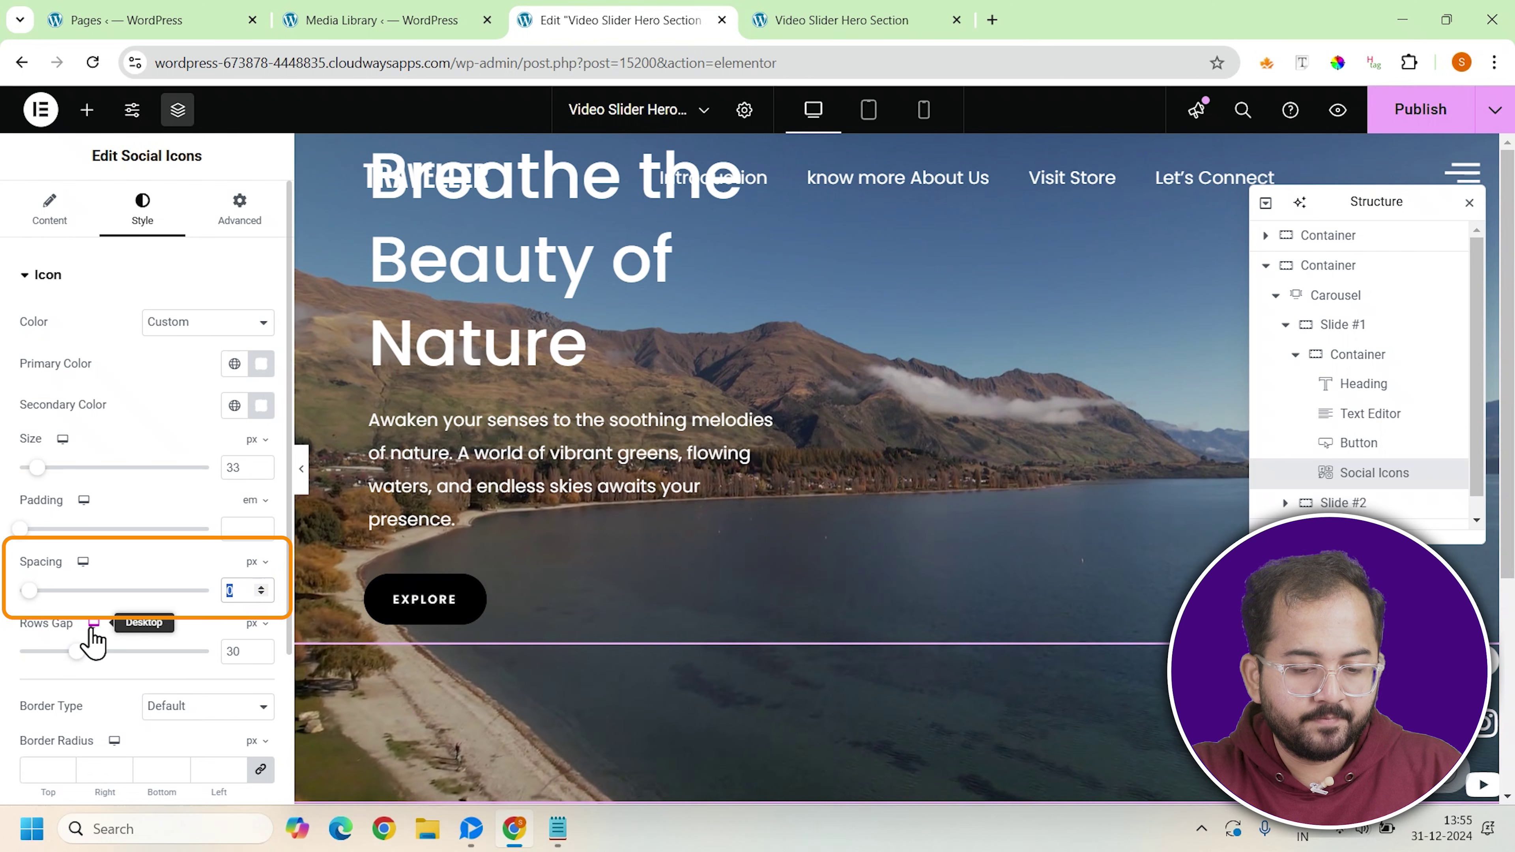
Step: In the social icons' Advanced settings, unlink padding and set right padding to 15 px
{"action": "left_click", "coordinate": [240, 222]}
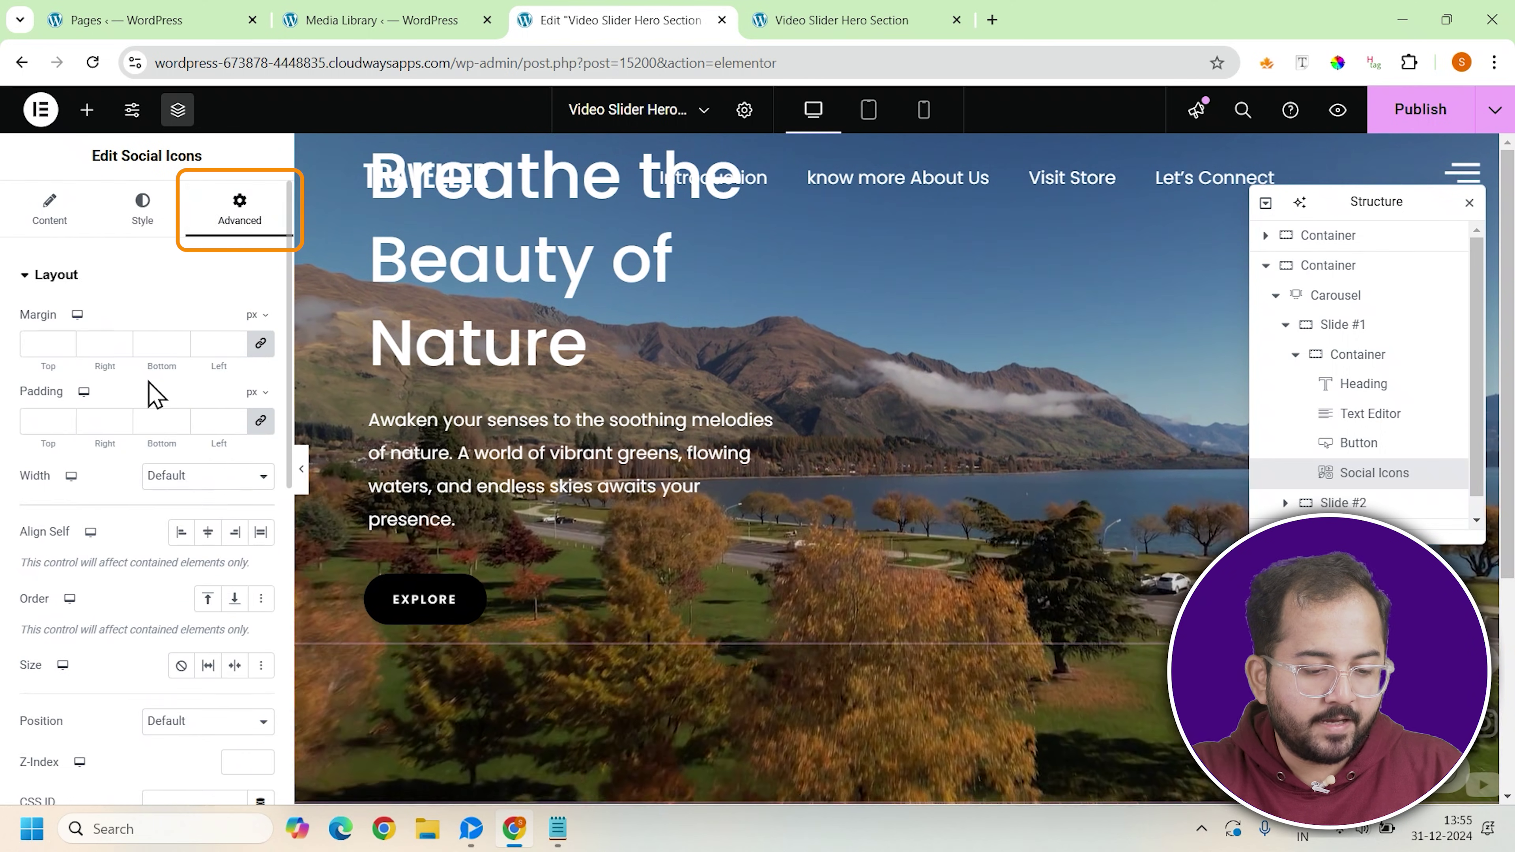
{"action": "left_click", "coordinate": [261, 420]}
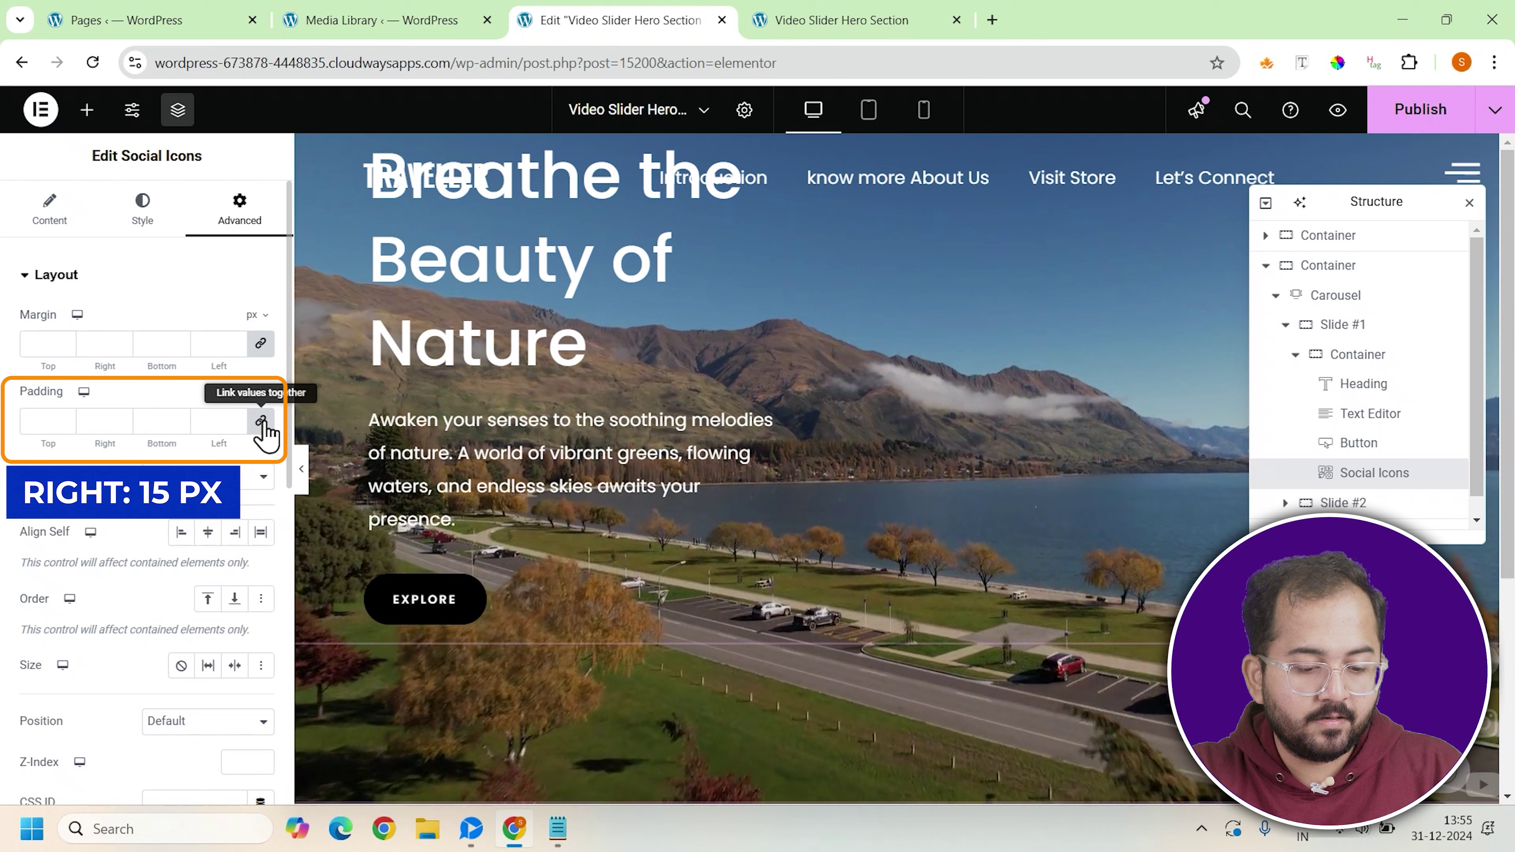
{"action": "double_click", "coordinate": [85, 419]}
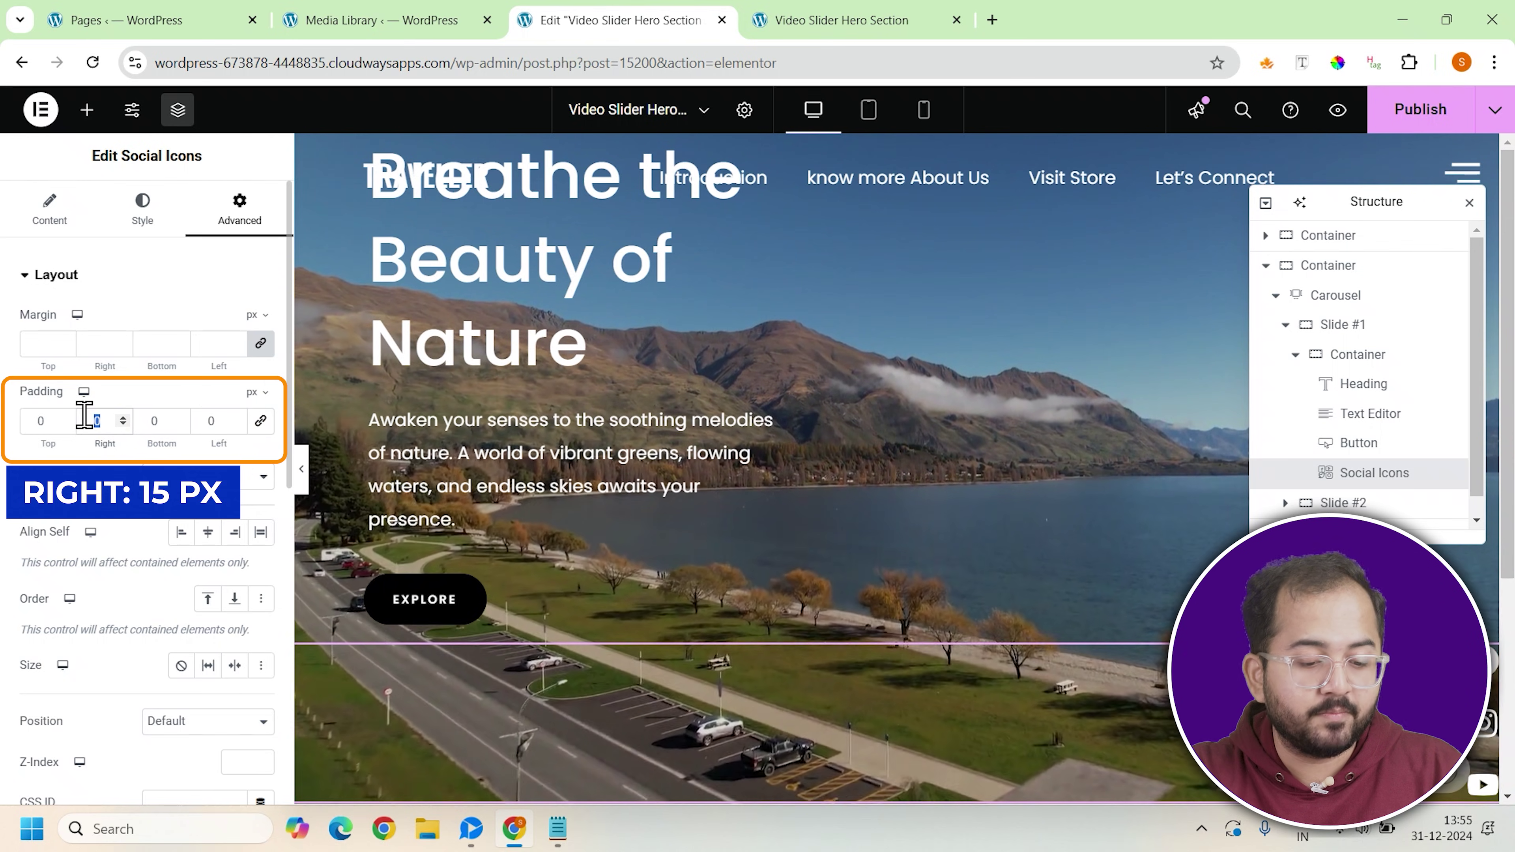
{"action": "type", "text": "15"}
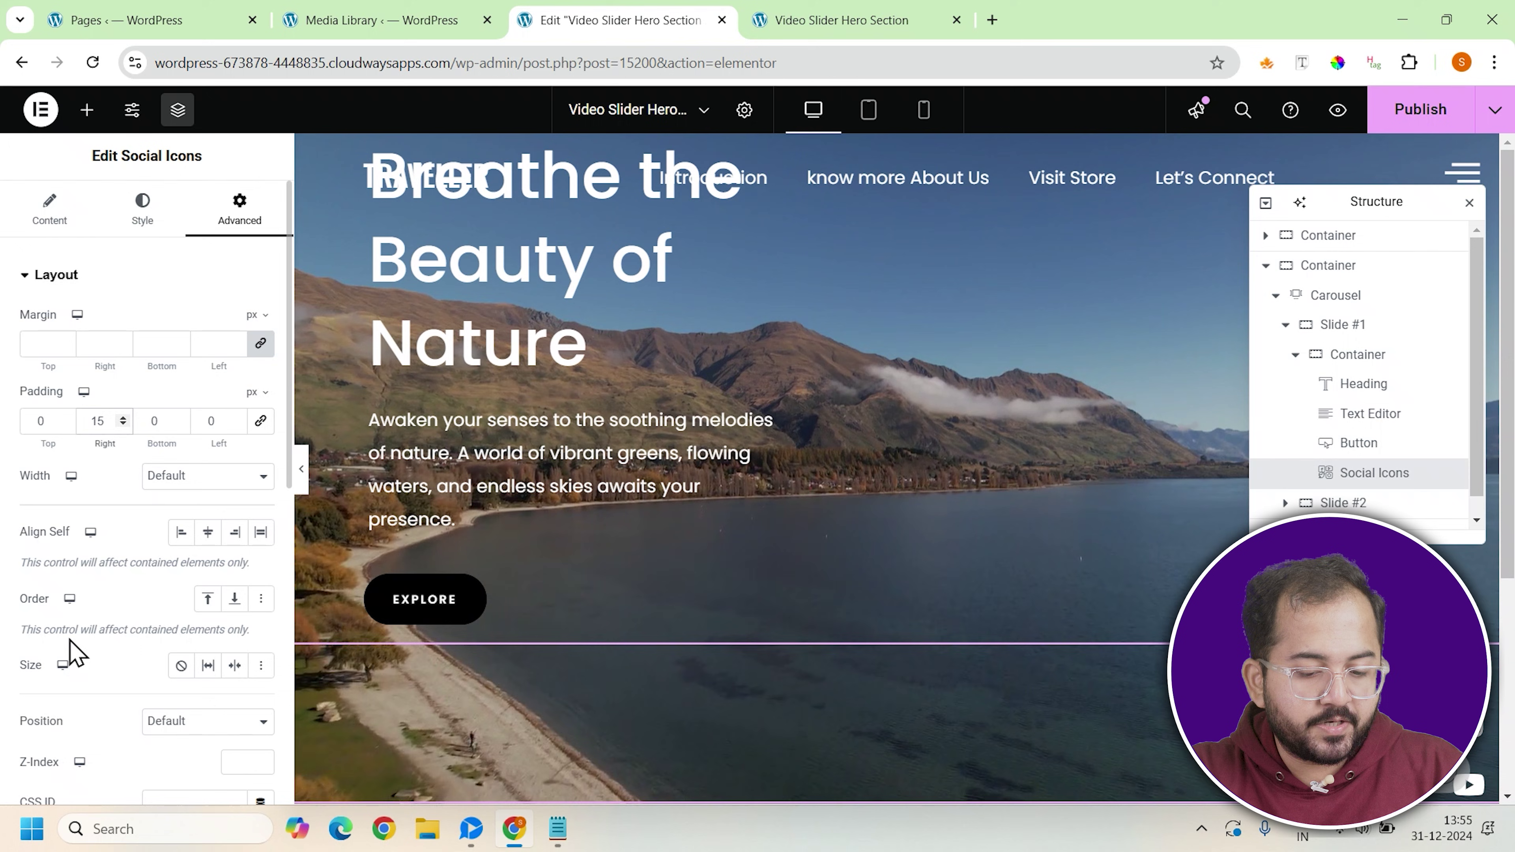
Step: Position the social icons absolutely, anchored right and bottom, with a 297 px vertical offset
{"action": "scroll", "coordinate": [72, 692], "scroll_direction": "down", "scroll_amount": 2}
{"action": "left_click", "coordinate": [173, 632]}
{"action": "left_click", "coordinate": [183, 670]}
{"action": "scroll", "coordinate": [135, 632], "scroll_direction": "down", "scroll_amount": 5}
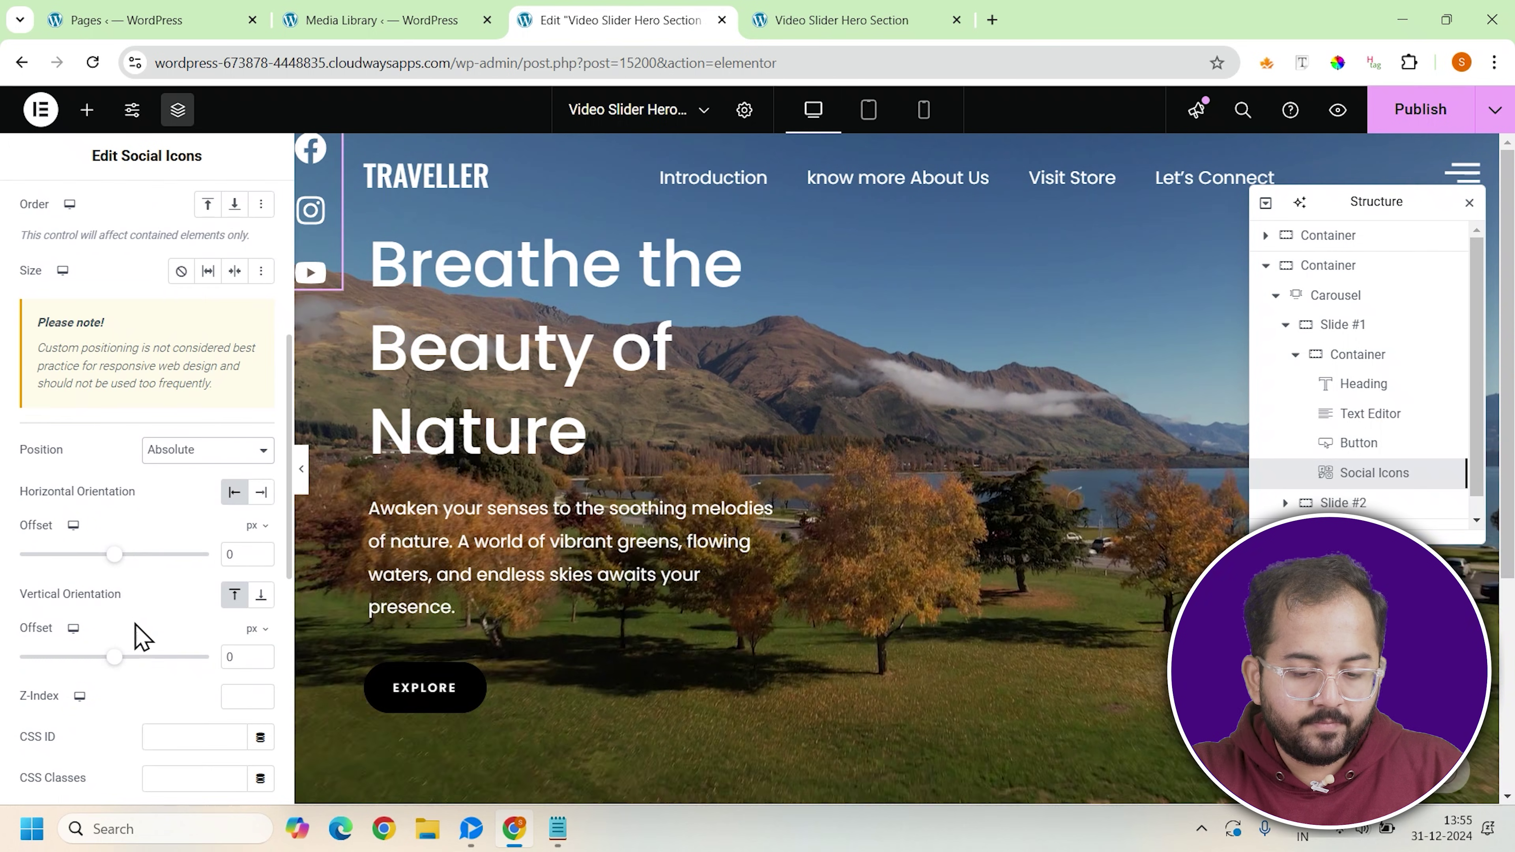
{"action": "left_click", "coordinate": [269, 504]}
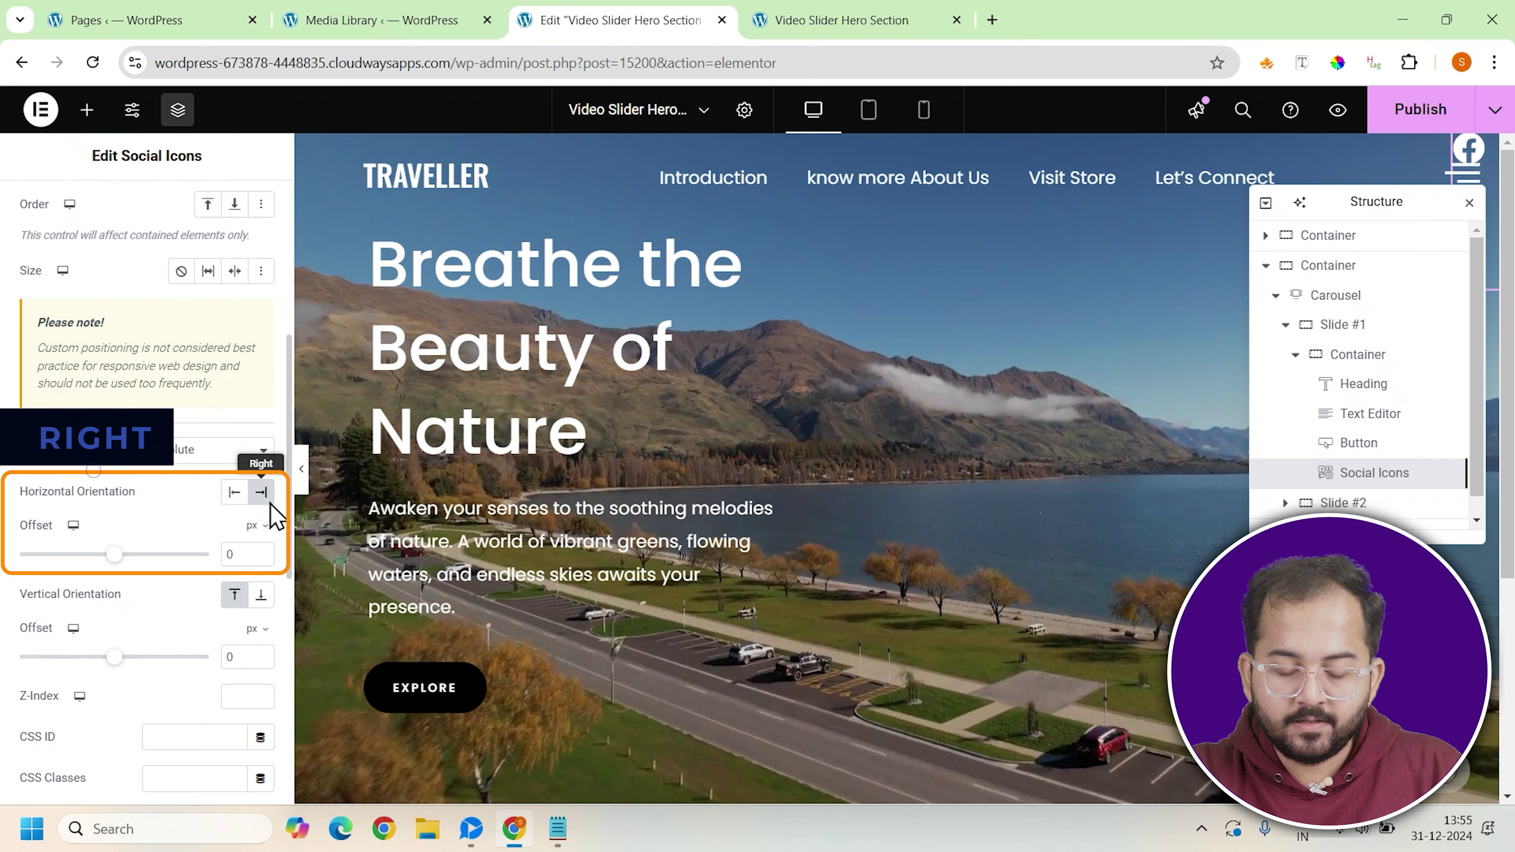
{"action": "left_click", "coordinate": [260, 597]}
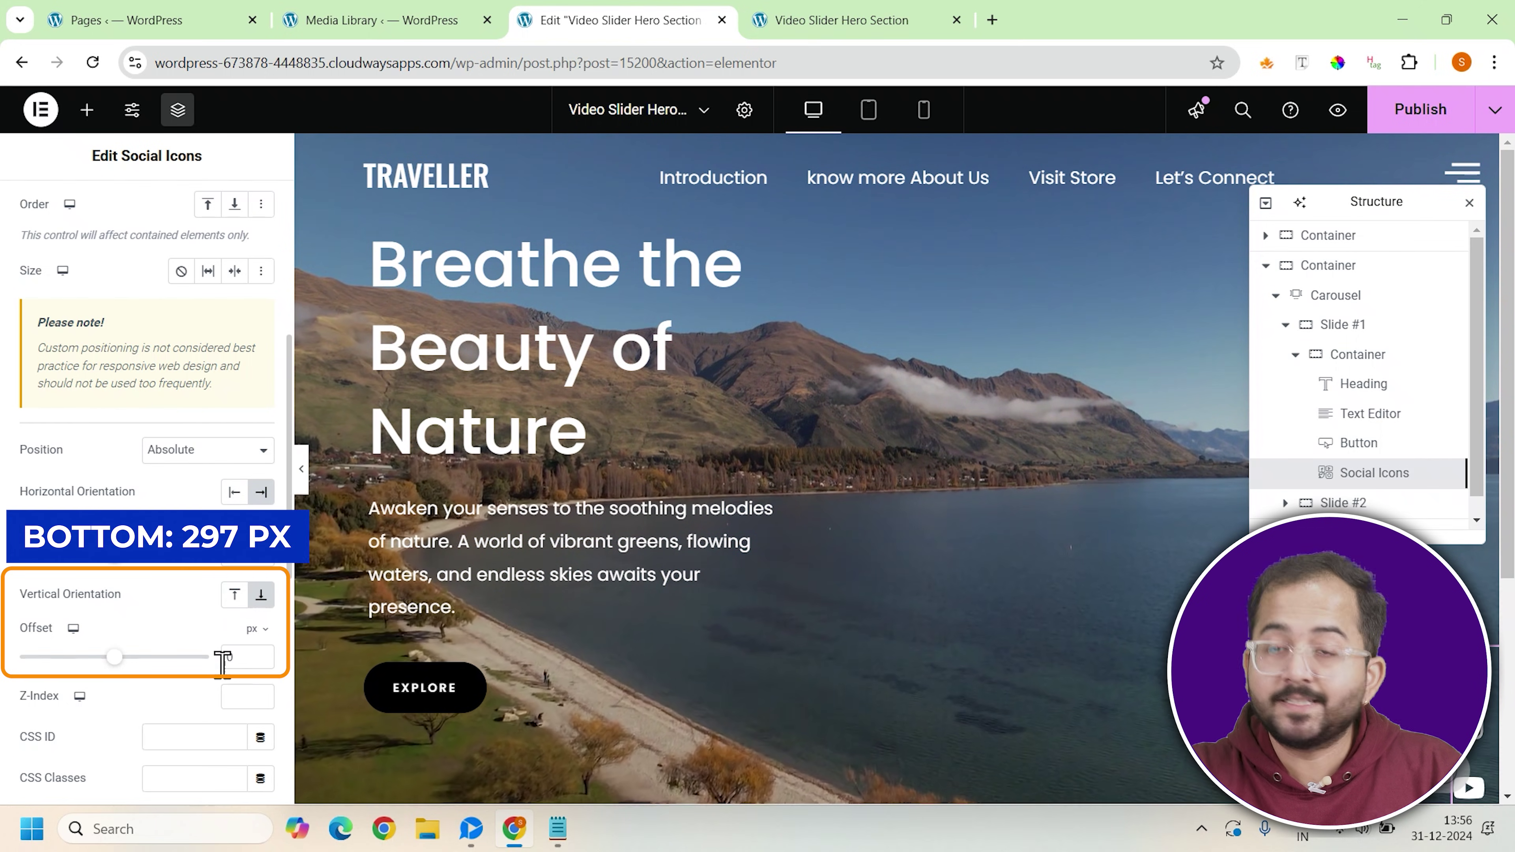
{"action": "double_click", "coordinate": [228, 654]}
{"action": "type", "text": "297"}
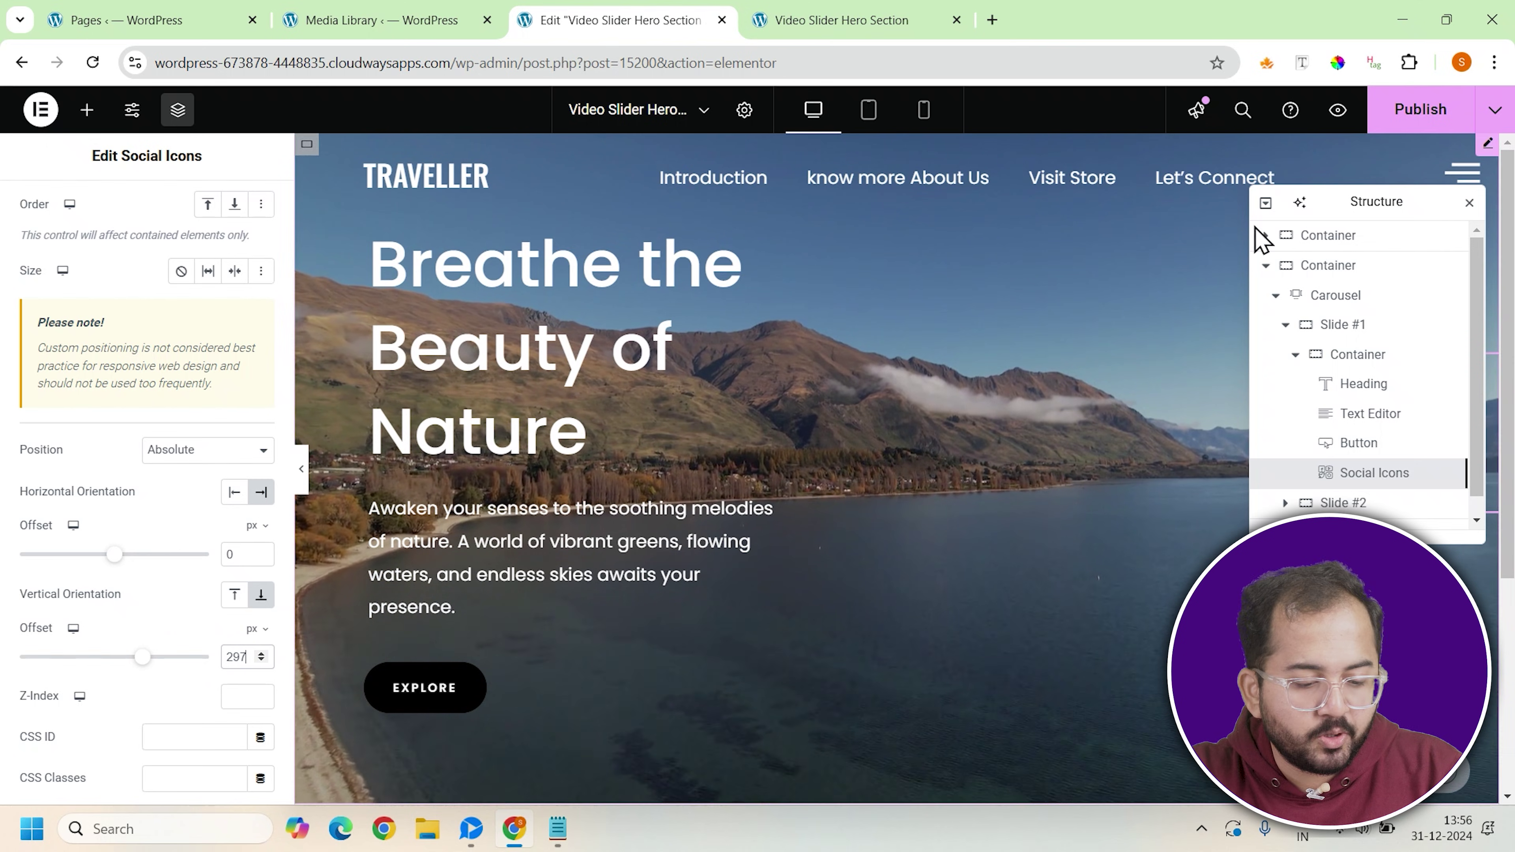
Step: Delete Slides 2 and 3 from the carousel and duplicate Slide 1
{"action": "left_click_drag", "start_coordinate": [1346, 199], "coordinate": [1325, 225]}
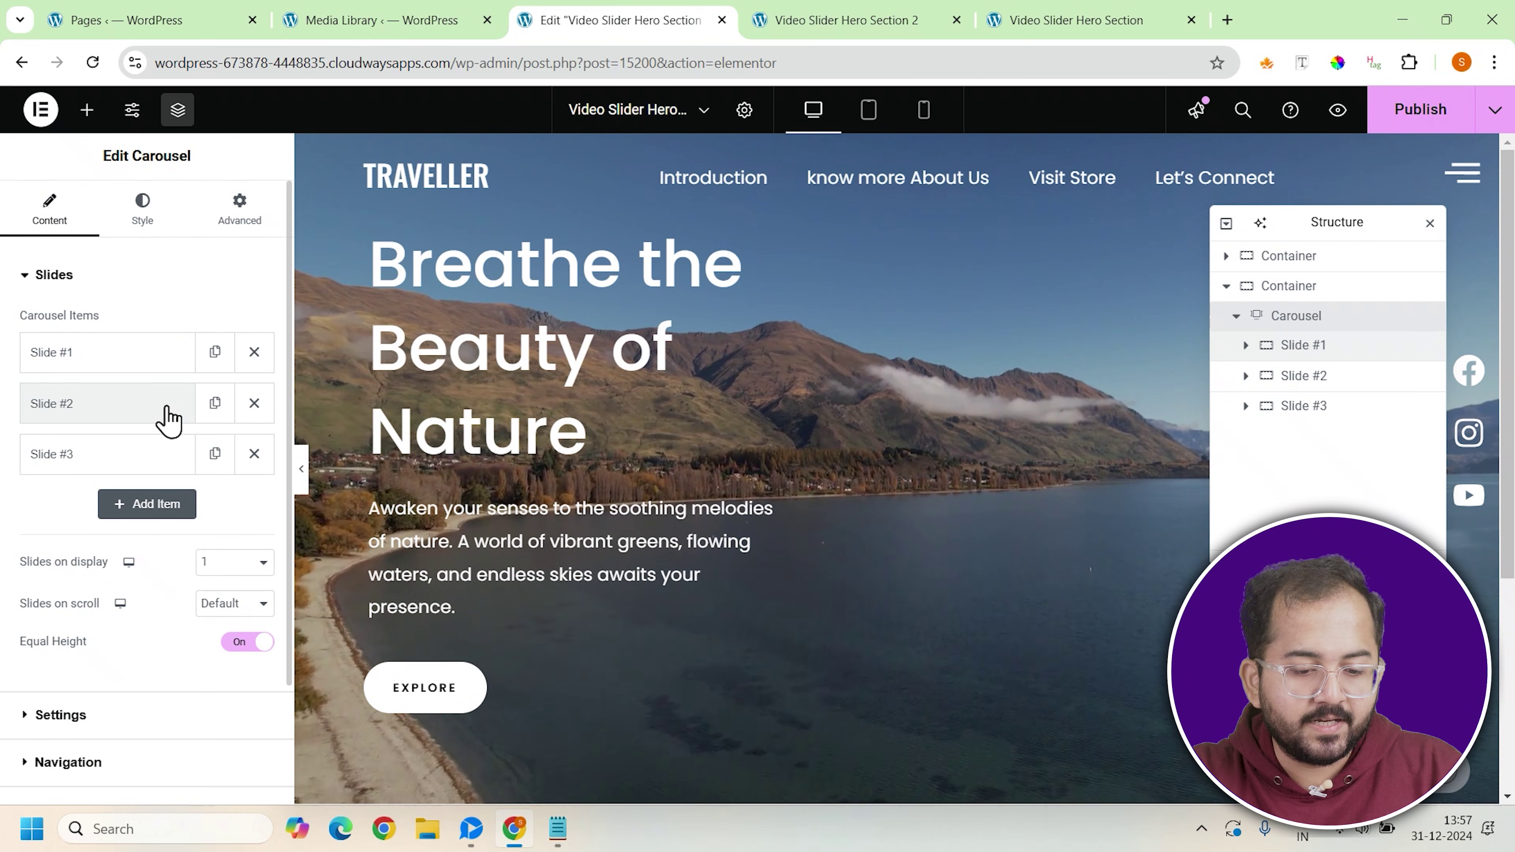
{"action": "left_click", "coordinate": [254, 403]}
{"action": "left_click", "coordinate": [254, 404]}
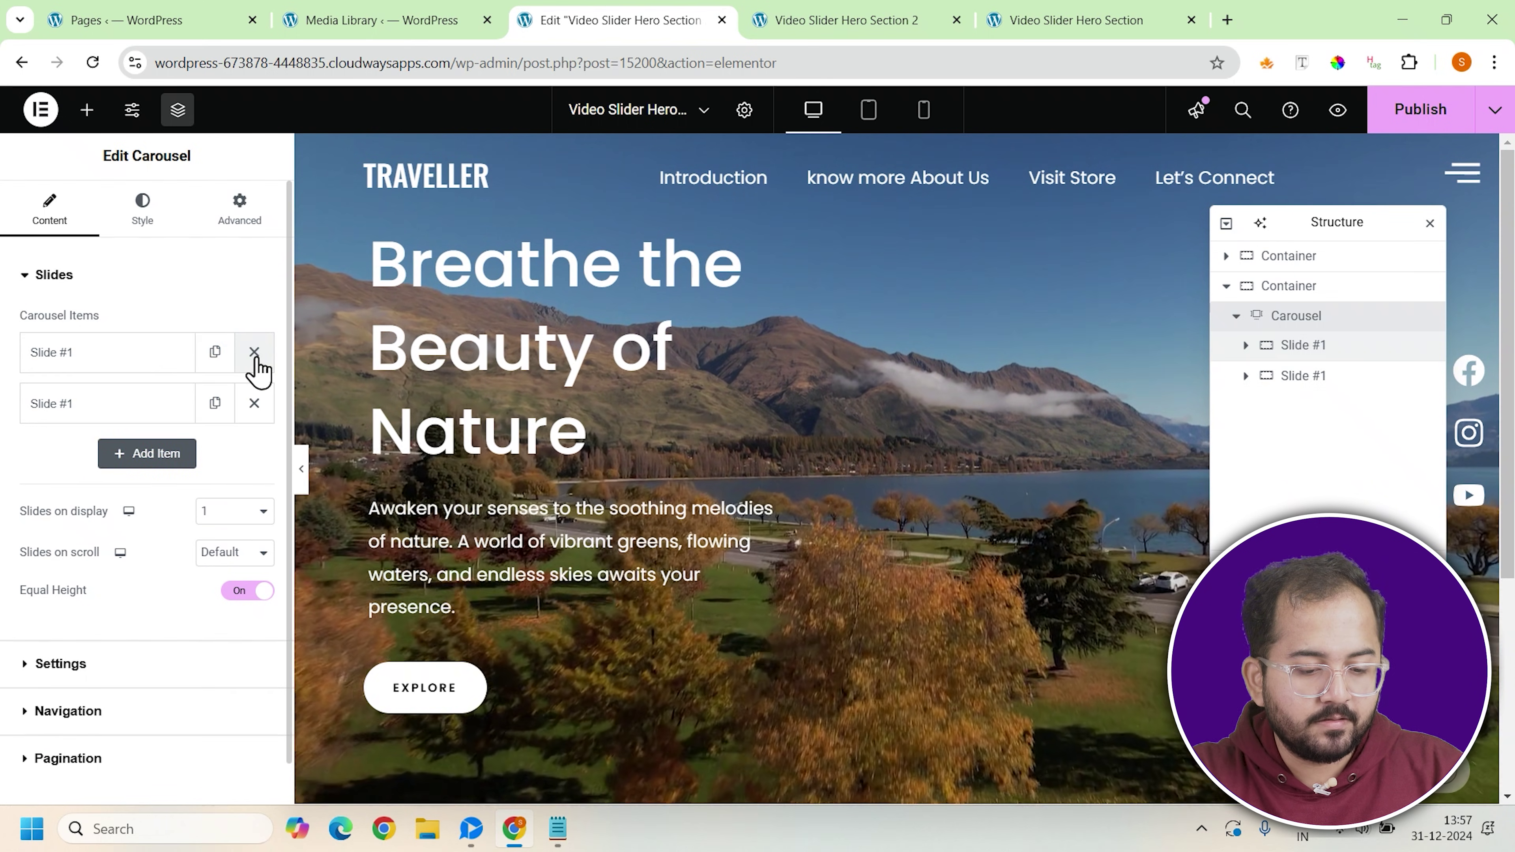
{"action": "left_click", "coordinate": [216, 403]}
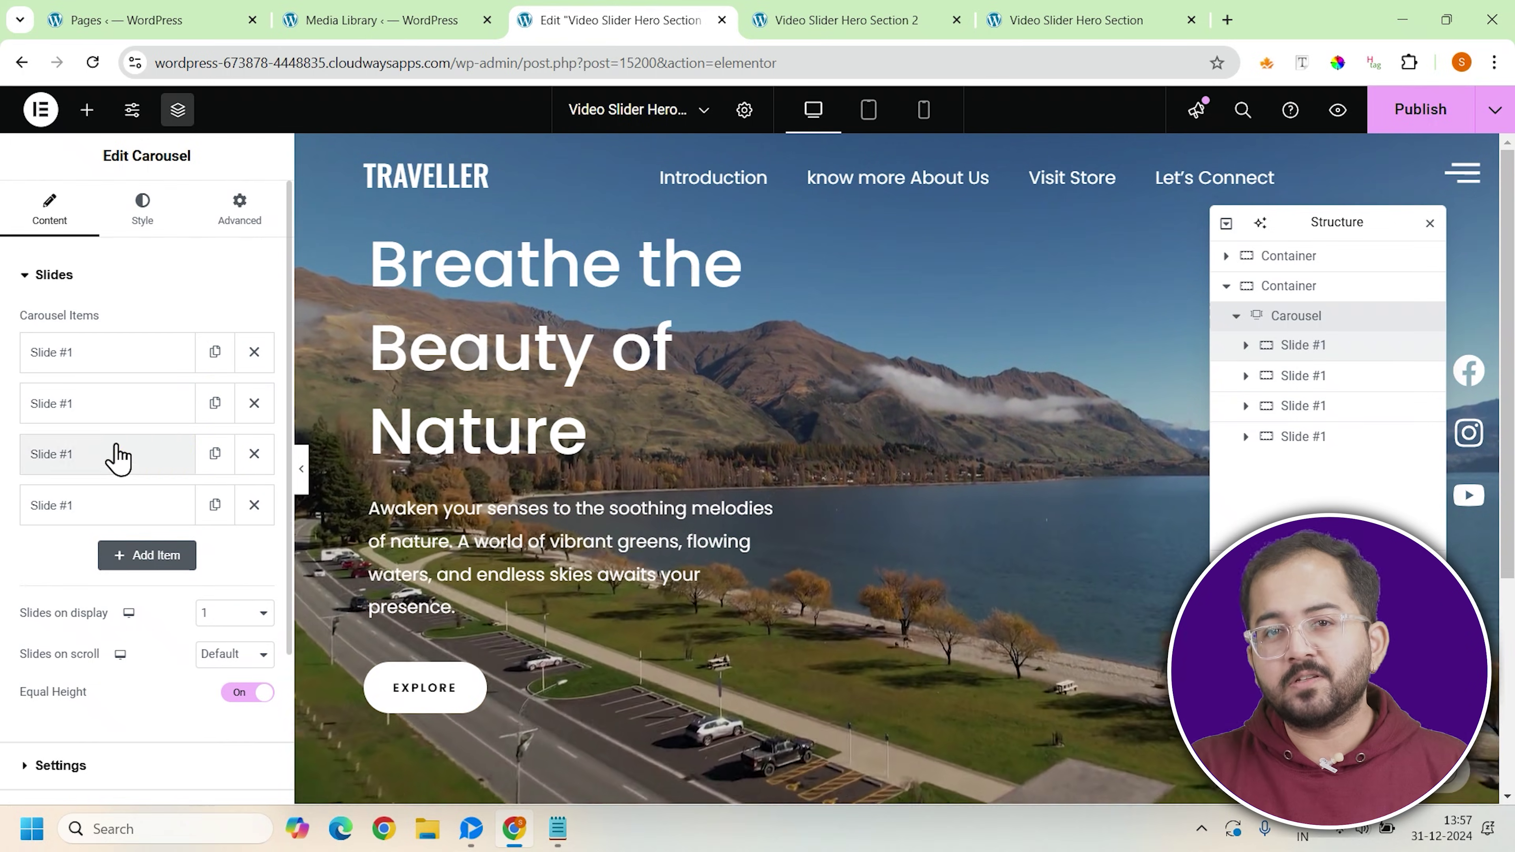
Step: Expand the third and fourth slides' settings to edit their video and text
{"action": "left_click", "coordinate": [118, 455]}
{"action": "left_click", "coordinate": [92, 476]}
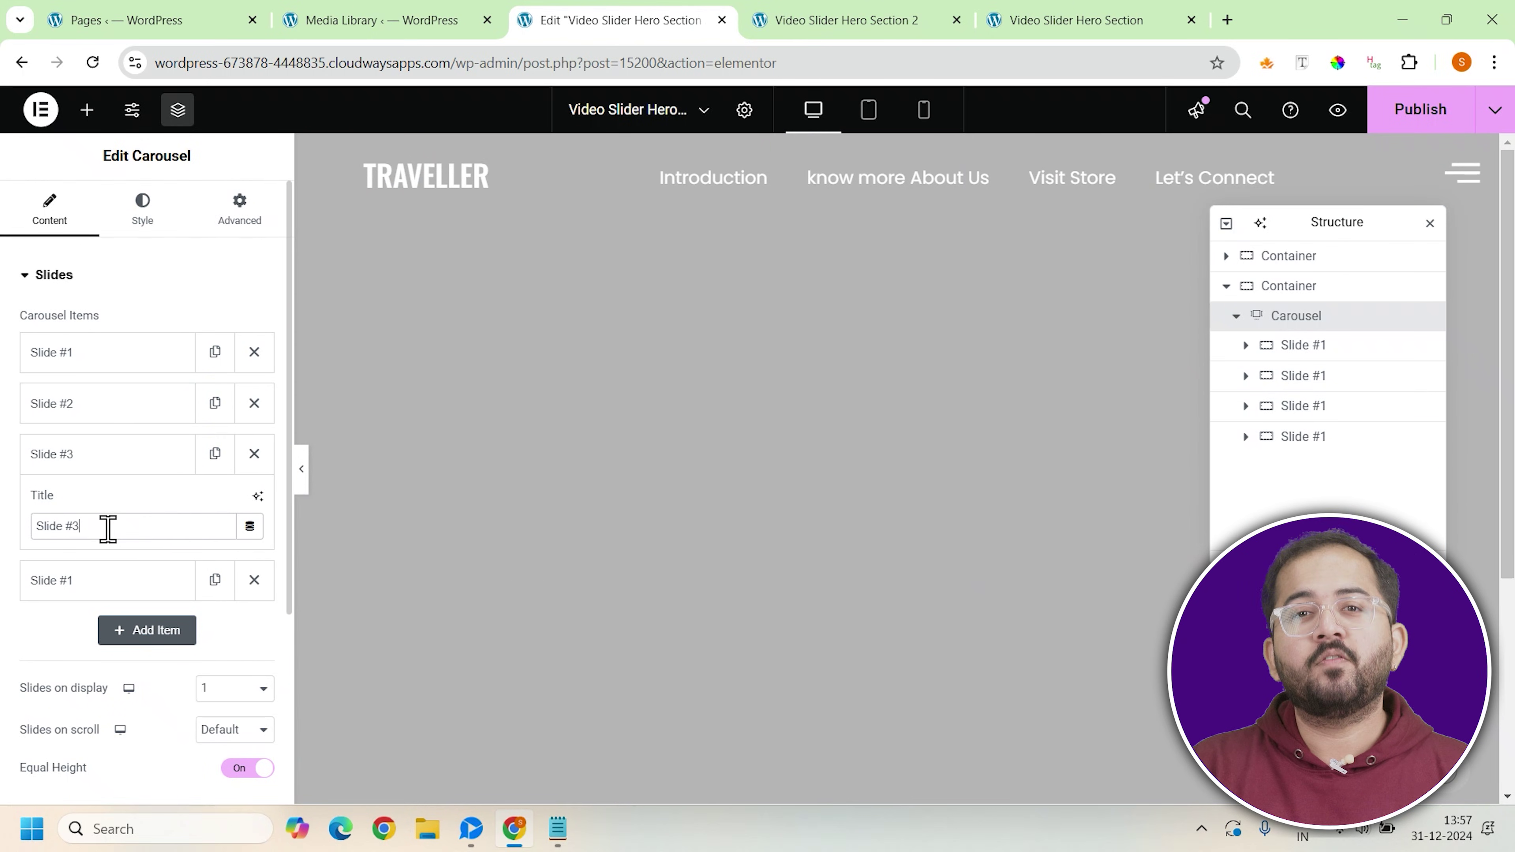
{"action": "left_click", "coordinate": [114, 587]}
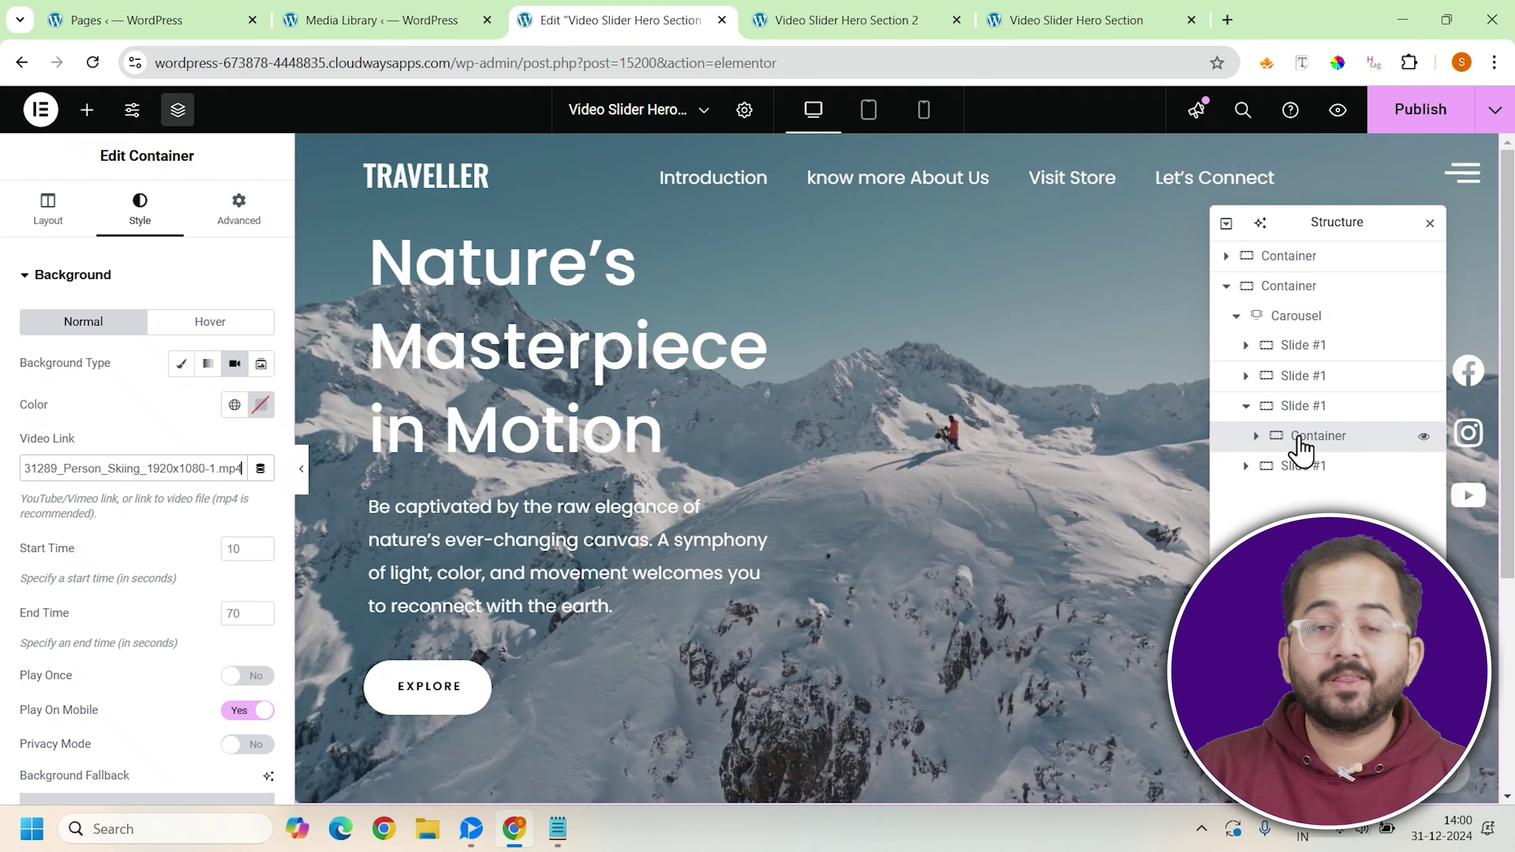
{"action": "left_click_drag", "start_coordinate": [1250, 409], "coordinate": [1265, 474]}
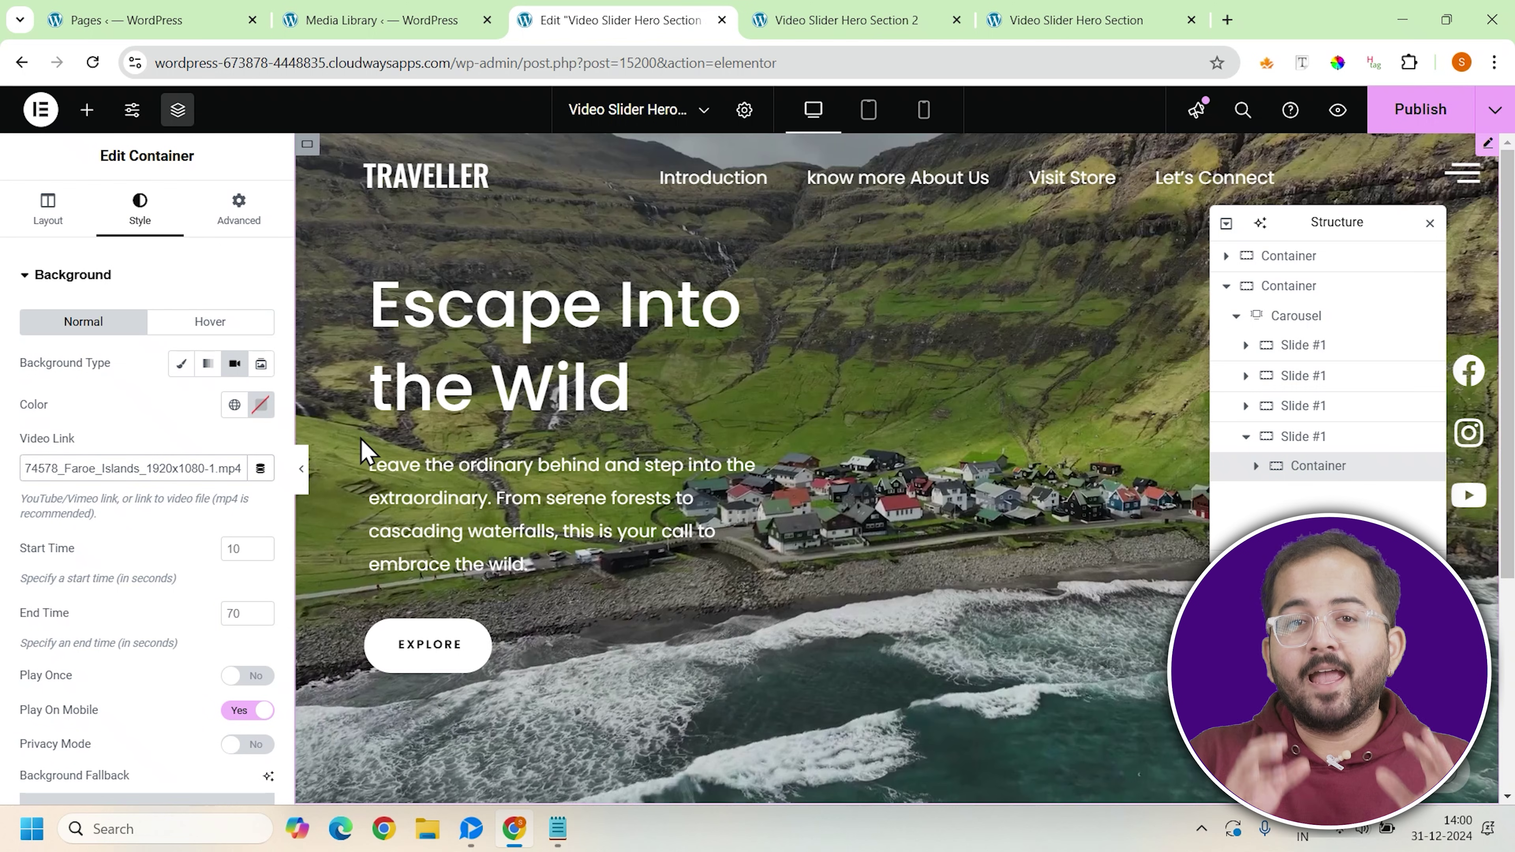
Step: Publish the page and set the pagination dots' vertical position to -40
{"action": "left_click", "coordinate": [1402, 122]}
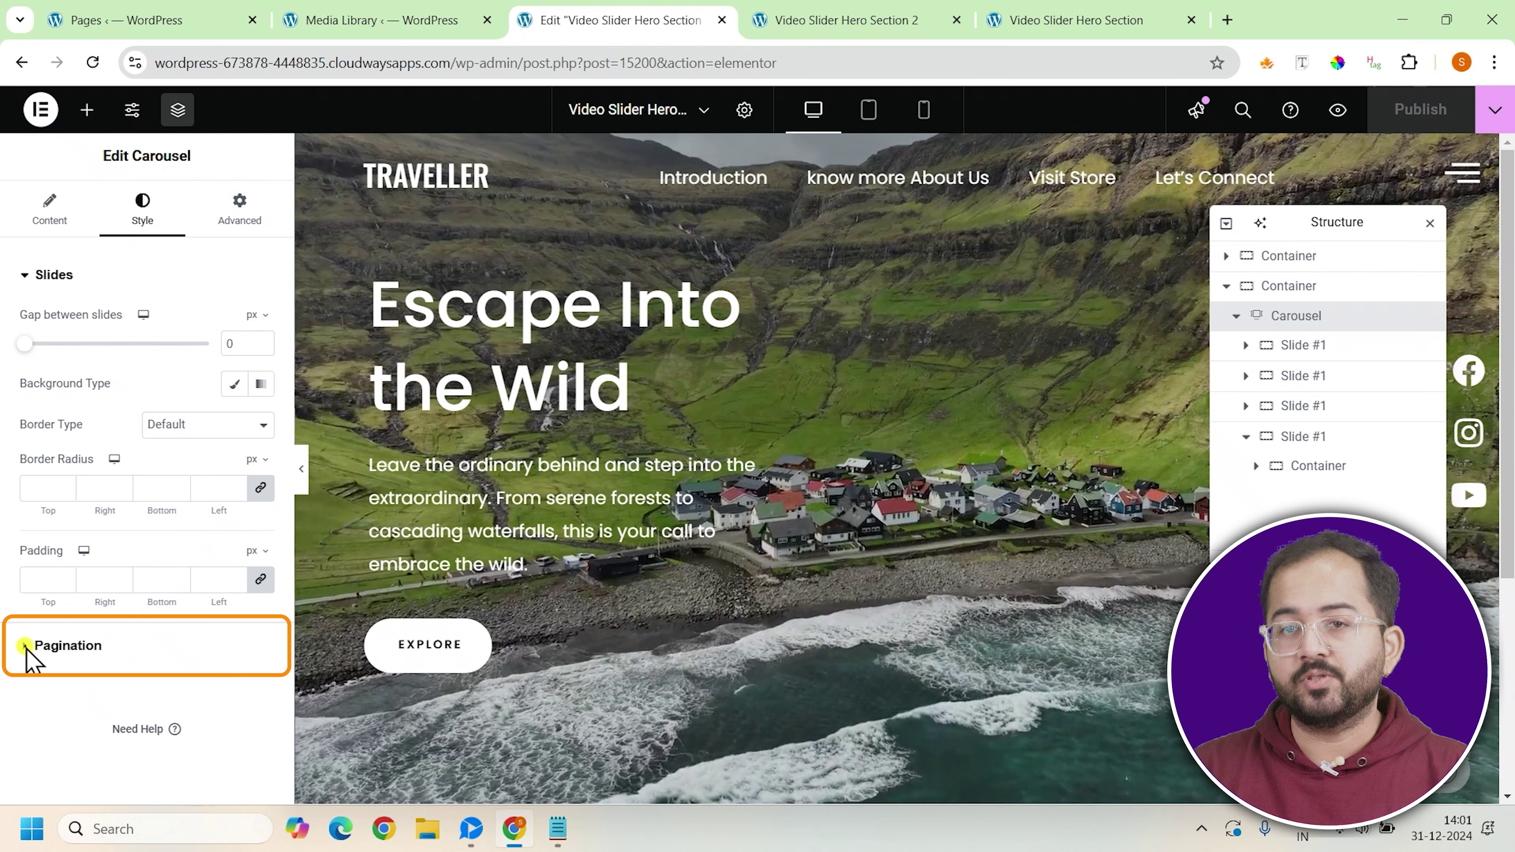
{"action": "scroll", "coordinate": [173, 644], "scroll_direction": "down", "scroll_amount": 3}
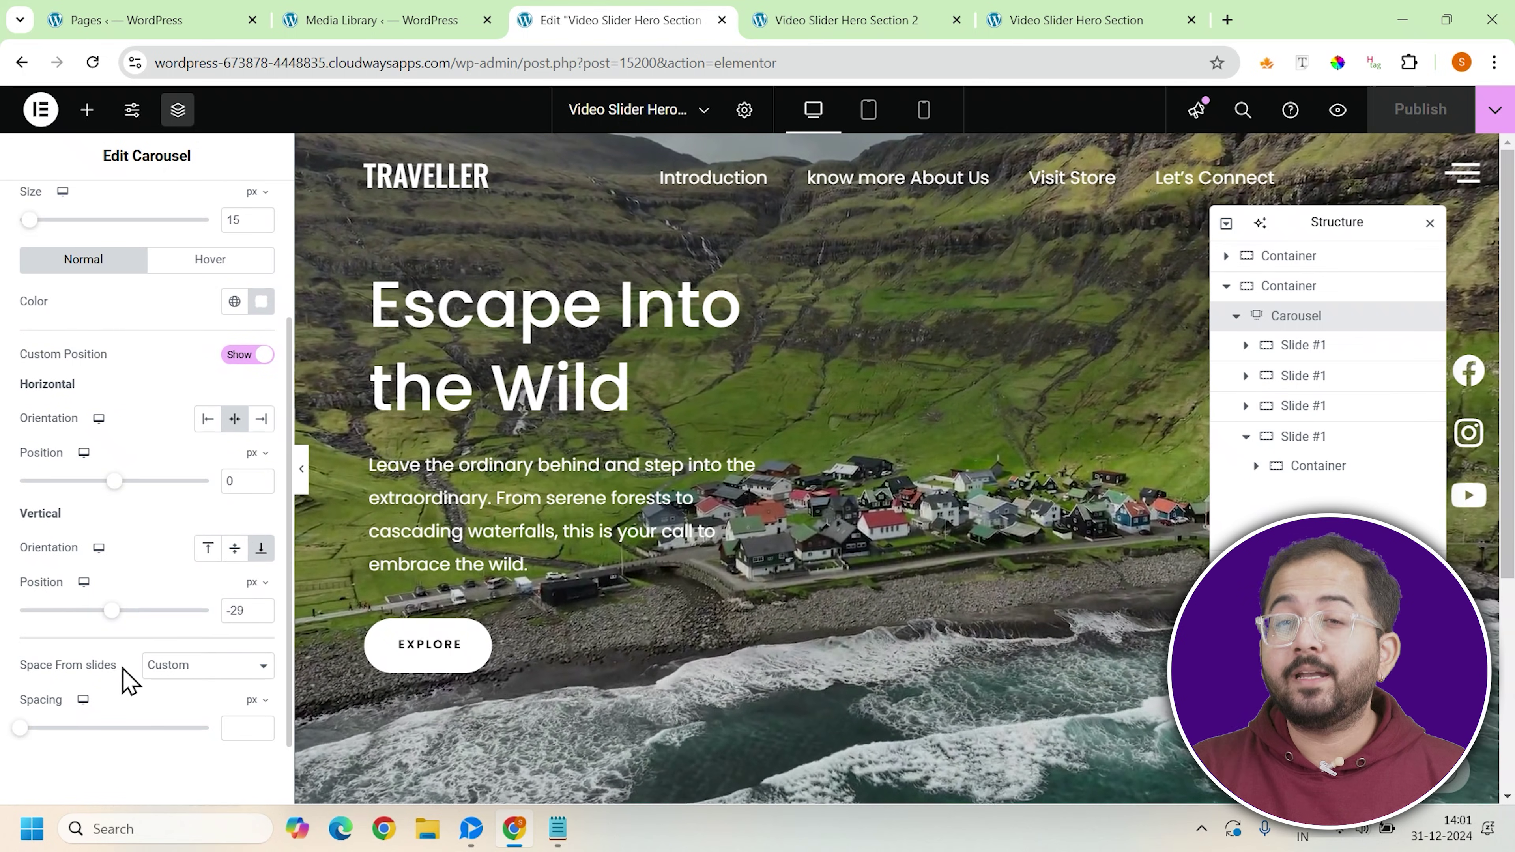
{"action": "left_click", "coordinate": [261, 615]}
{"action": "left_click", "coordinate": [260, 615]}
{"action": "left_click", "coordinate": [261, 615]}
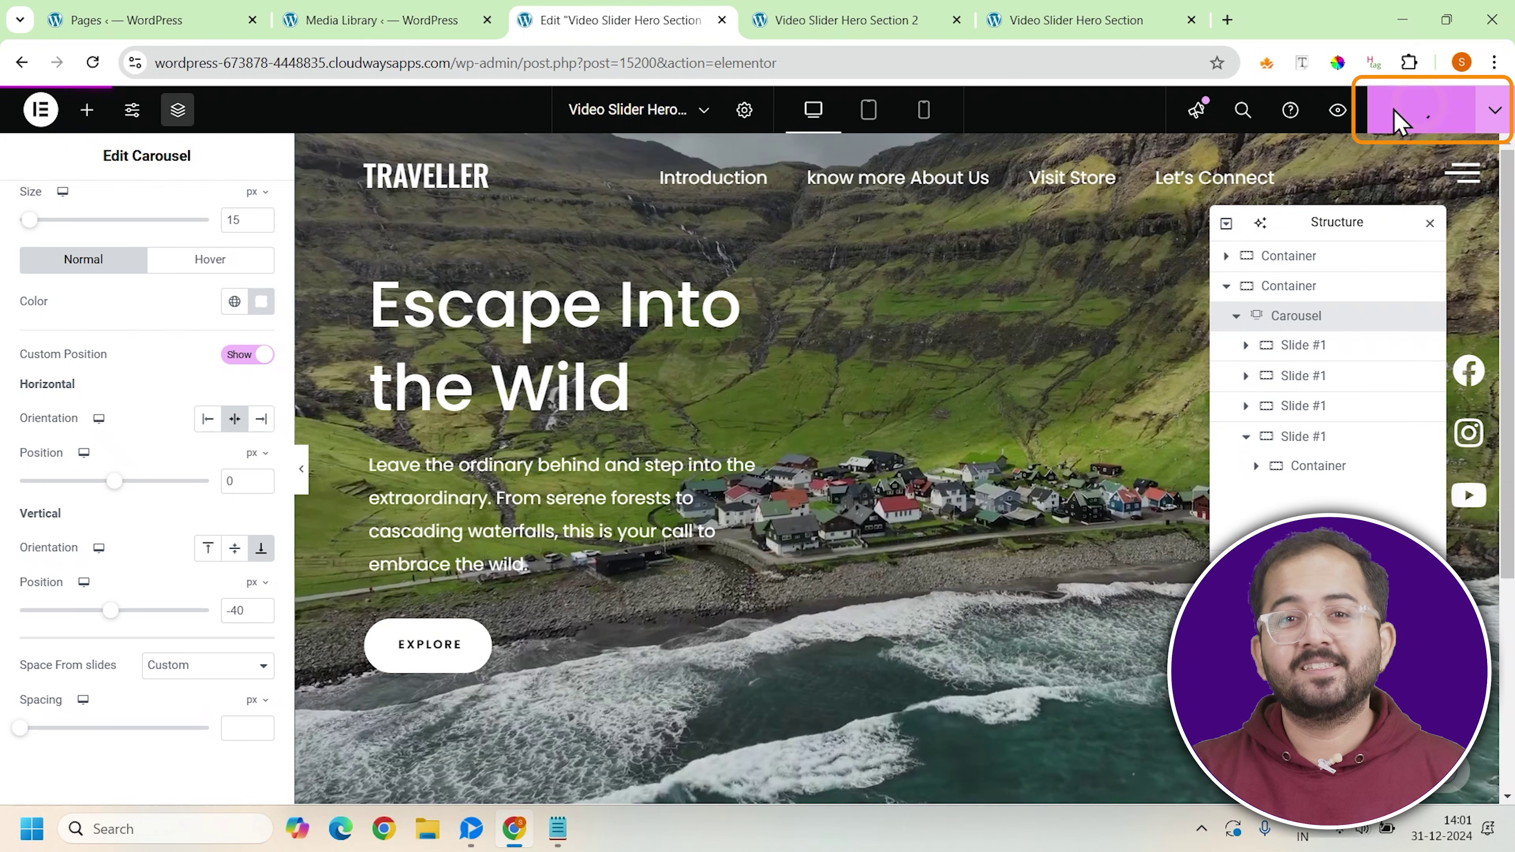
Step: On the live page, use the dots to show Where Nature Tells Its Story, Nature's Masterpiece in Motion, and Escape Into the Wild, then swipe
{"action": "mouse_move", "coordinate": [870, 30]}
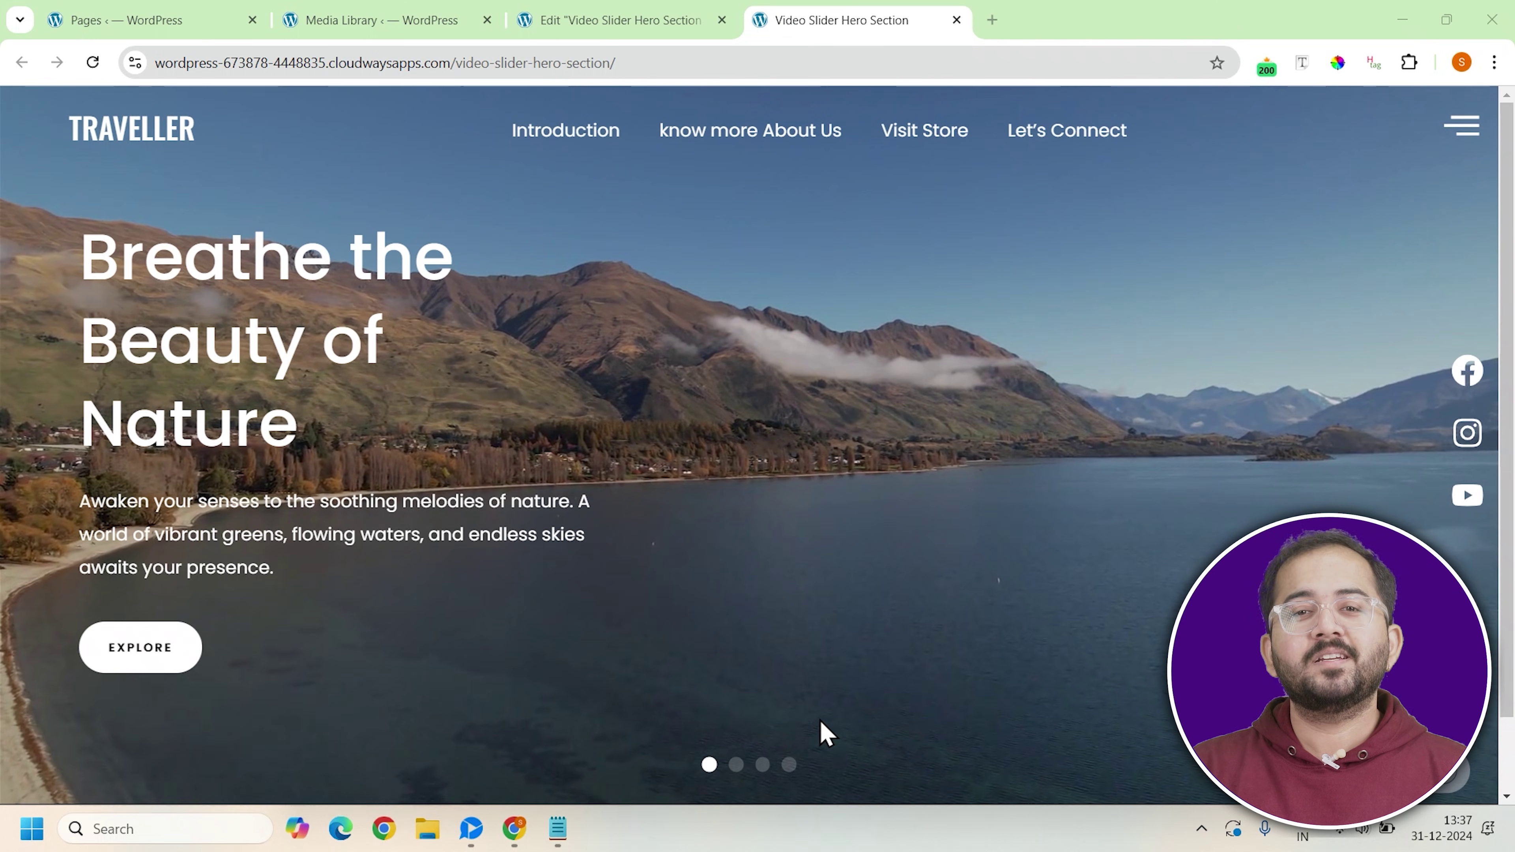
{"action": "left_click", "coordinate": [739, 767]}
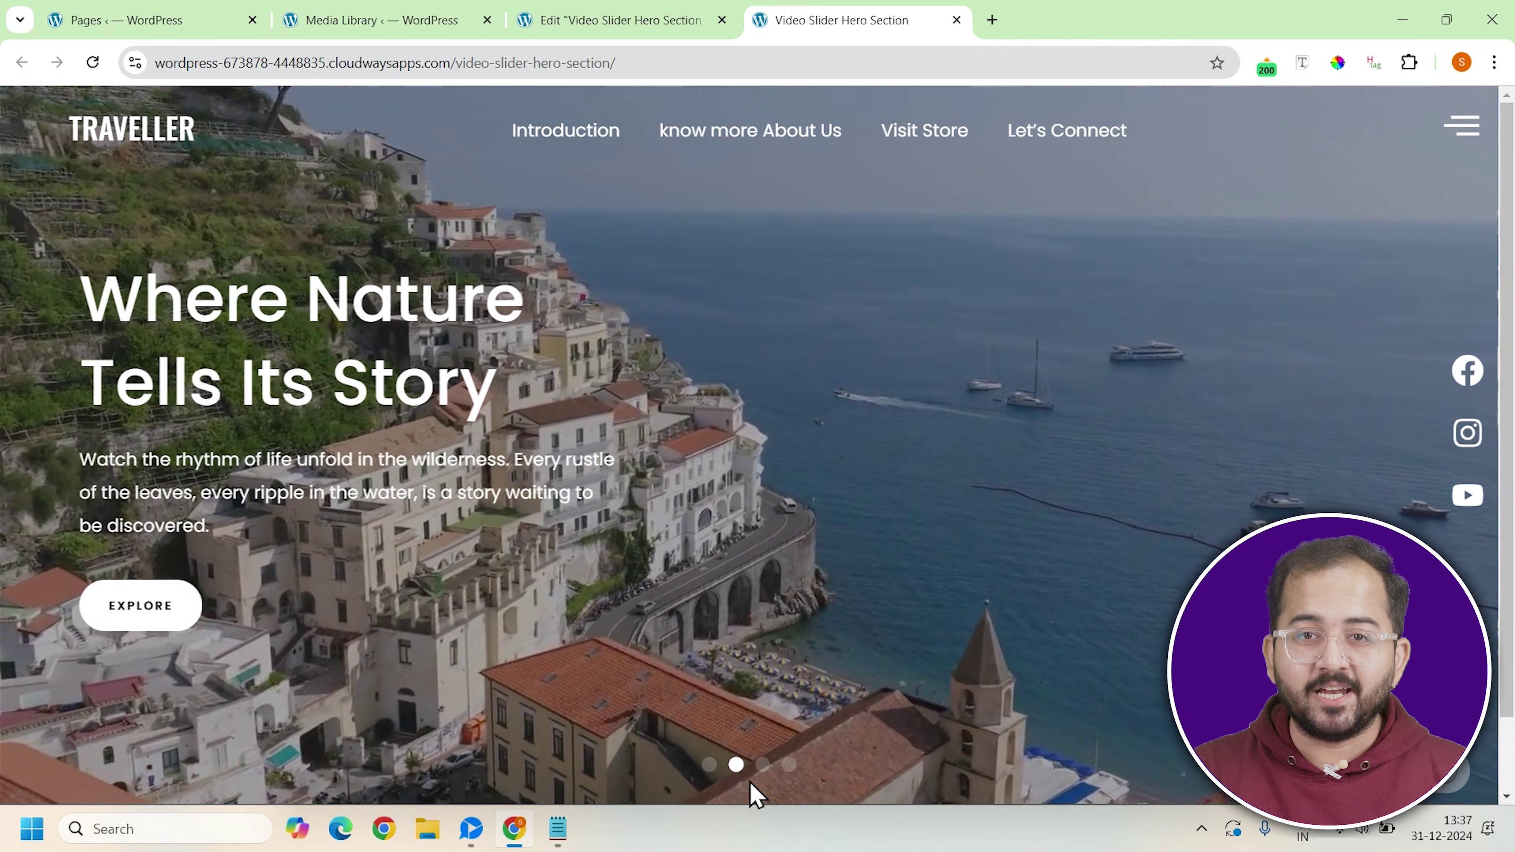
{"action": "left_click", "coordinate": [763, 765]}
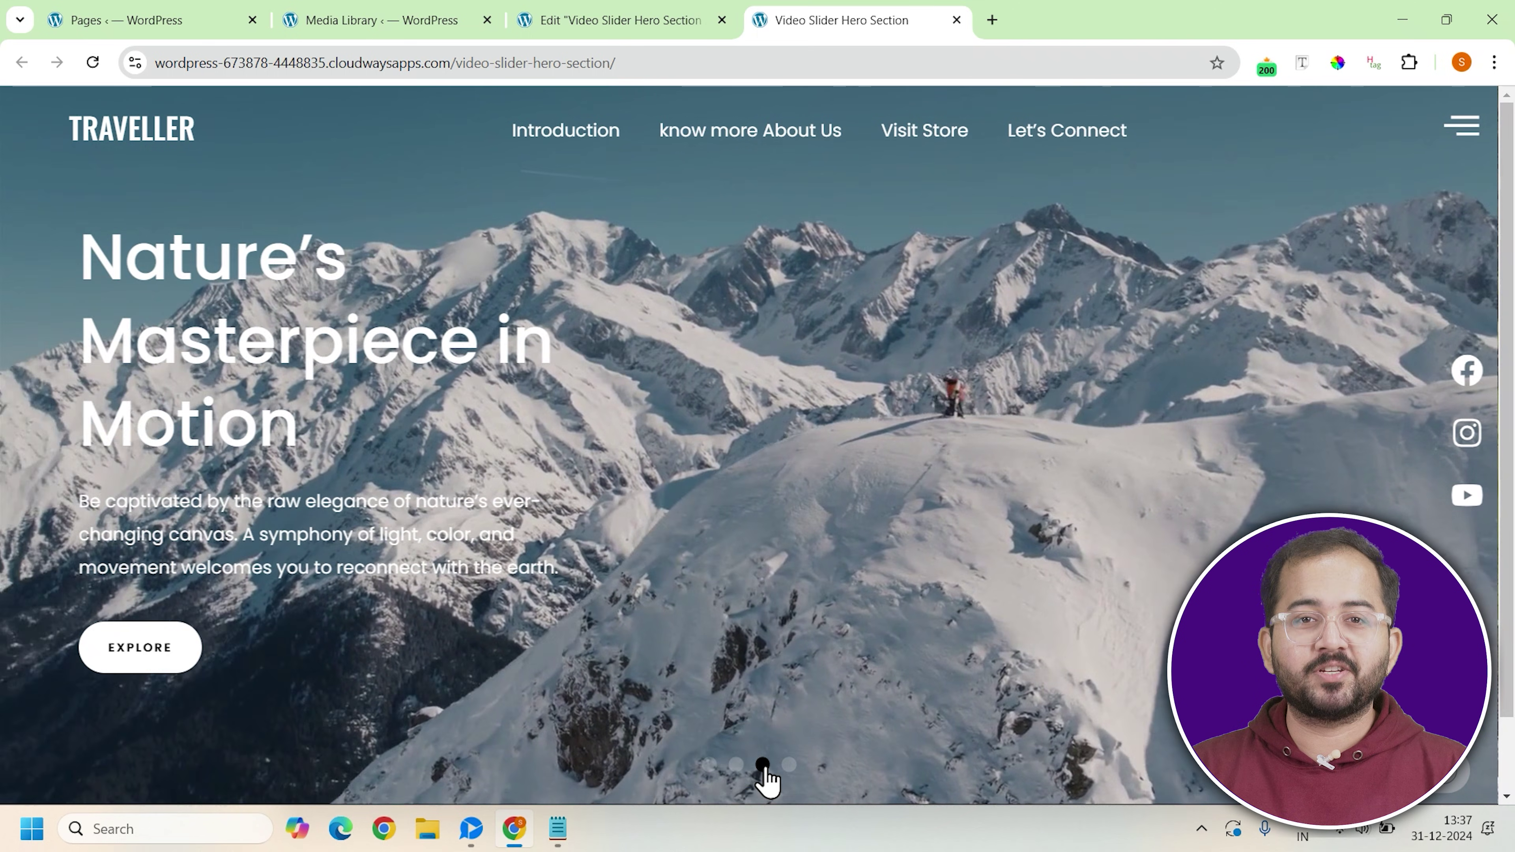
{"action": "left_click", "coordinate": [789, 766]}
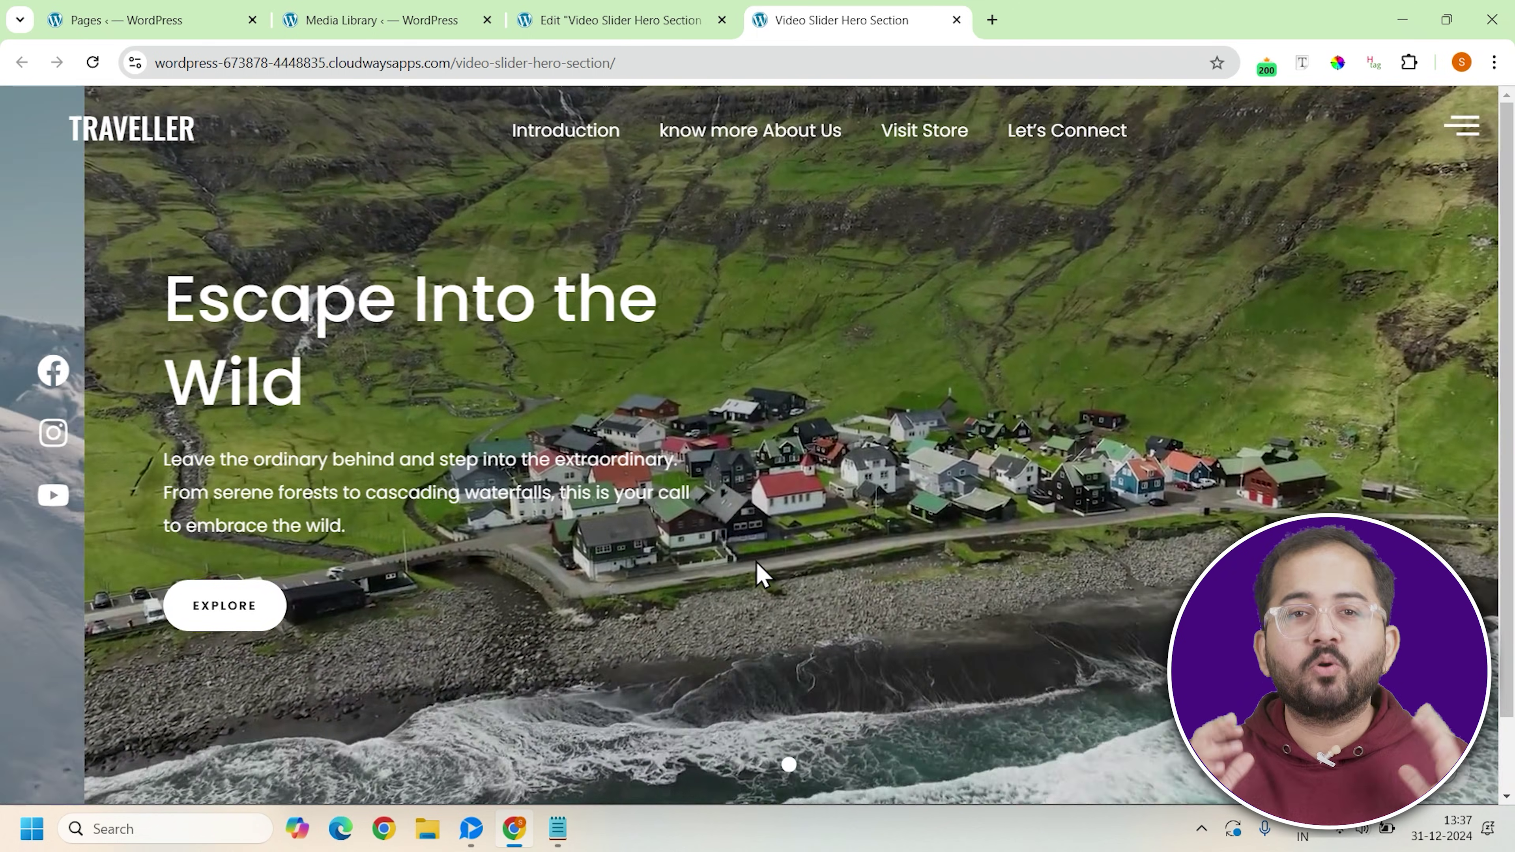
{"action": "left_click_drag", "start_coordinate": [756, 561], "coordinate": [892, 555]}
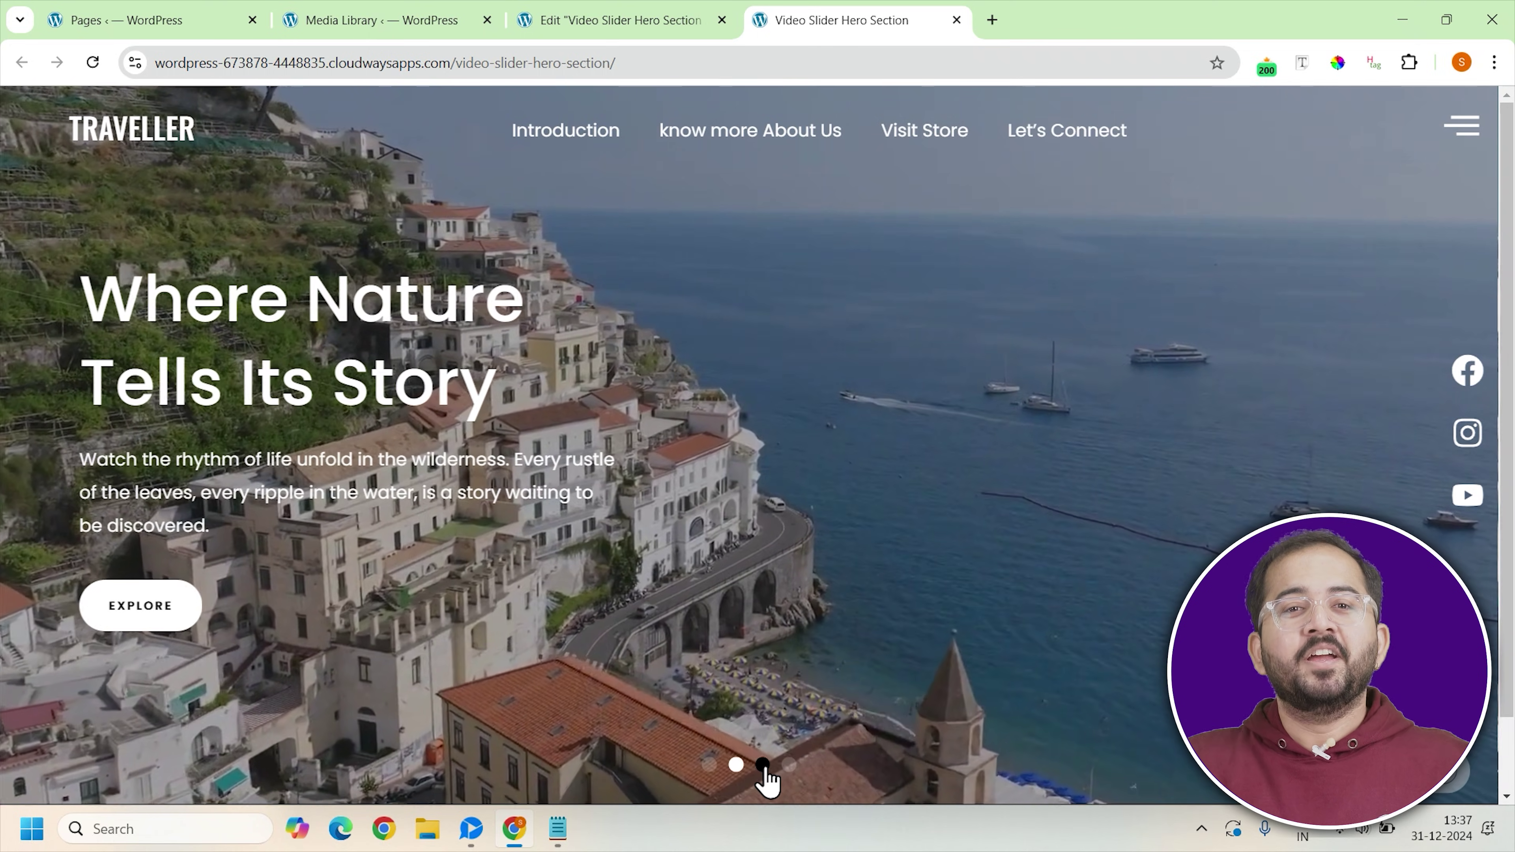
Step: Move back through the slides to Where Nature Tells Its Story using dots and swipes
{"action": "left_click", "coordinate": [762, 765]}
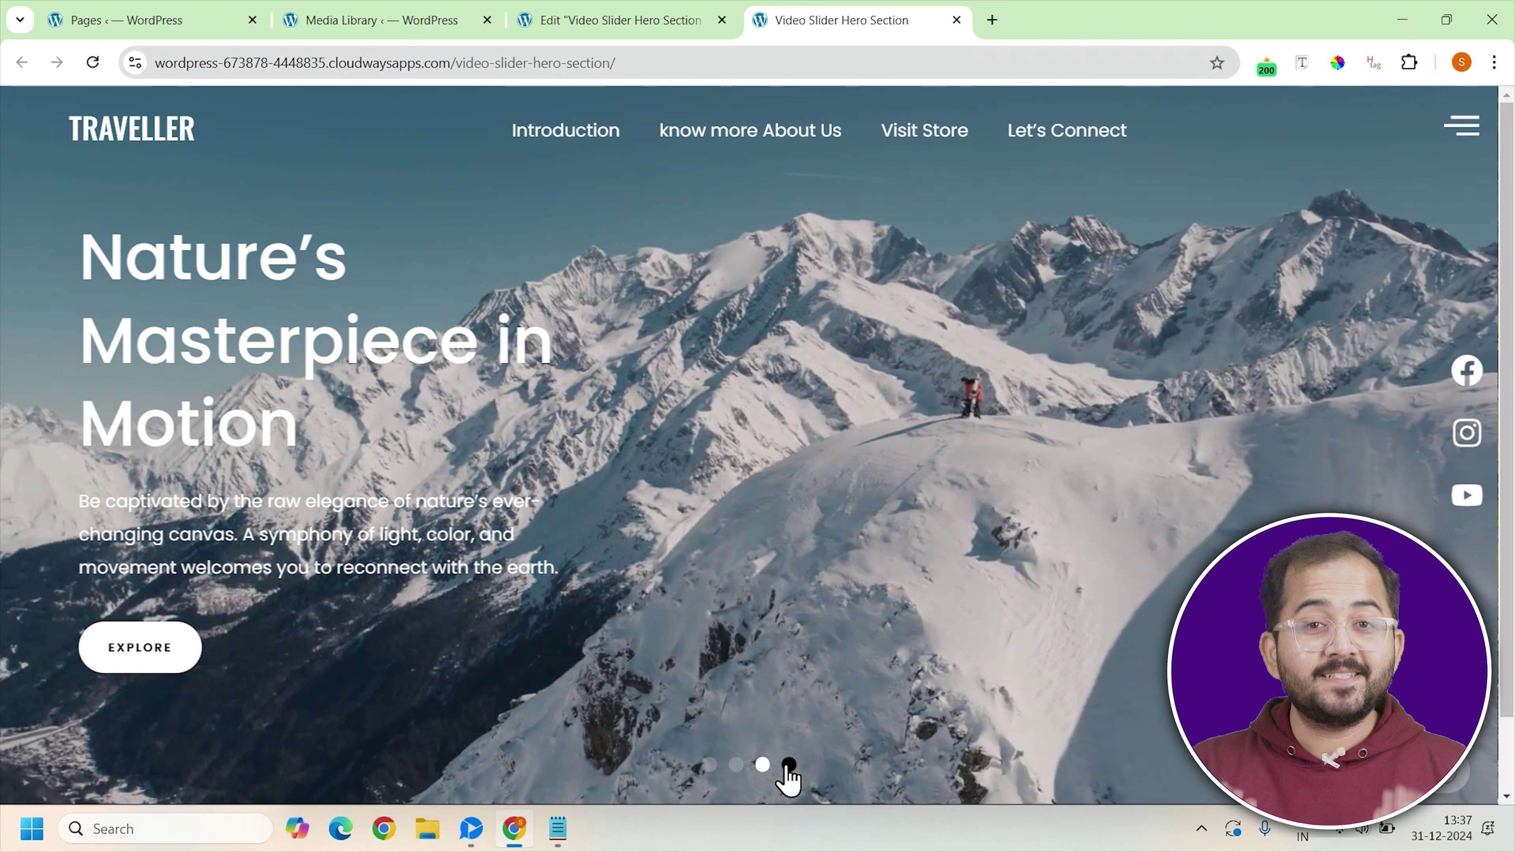
{"action": "left_click", "coordinate": [788, 766]}
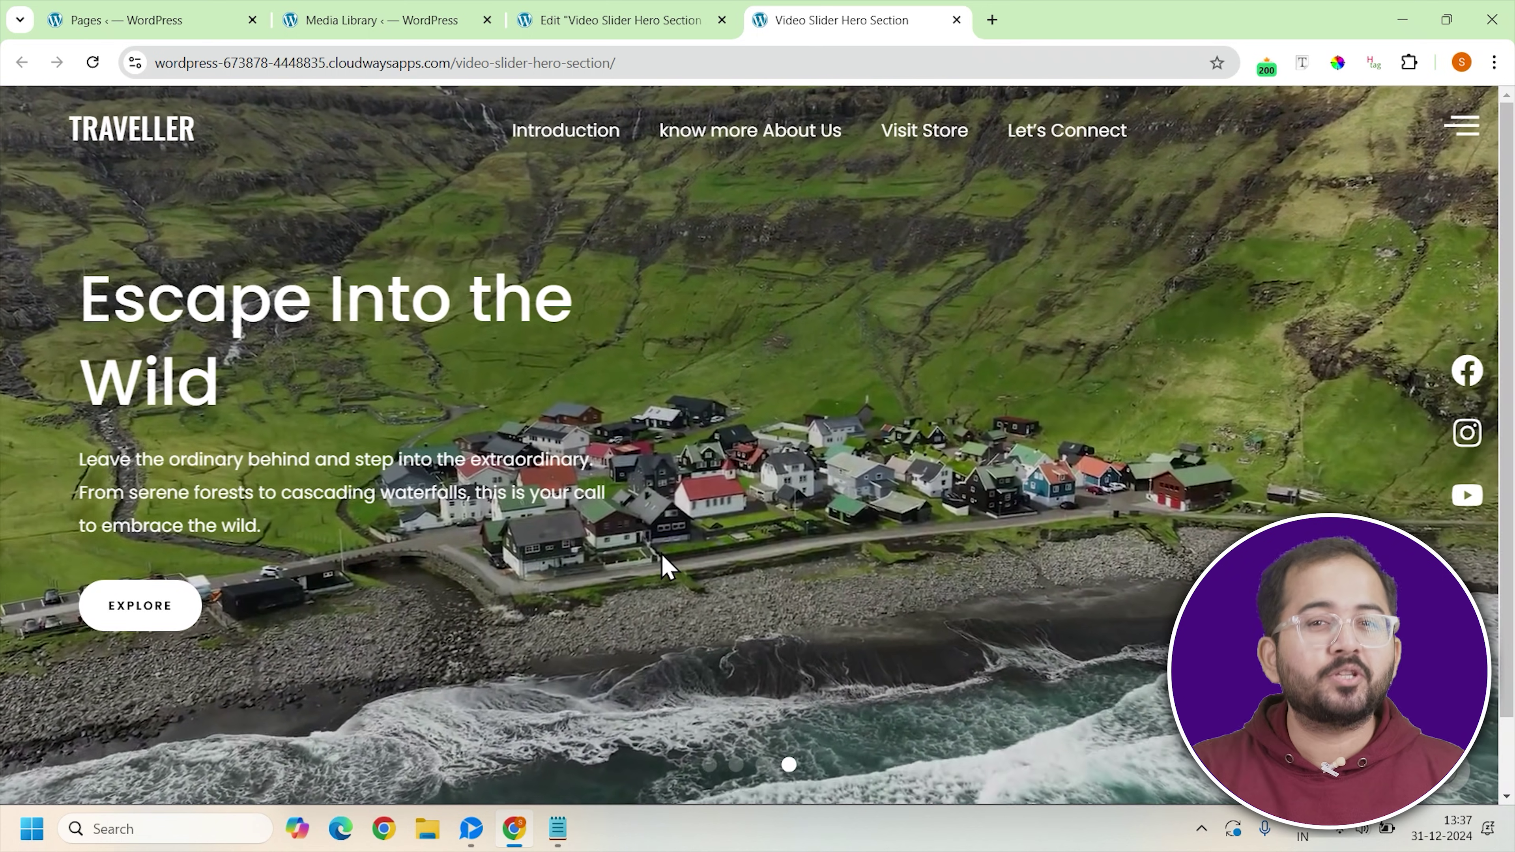
{"action": "left_click_drag", "start_coordinate": [663, 565], "coordinate": [734, 552]}
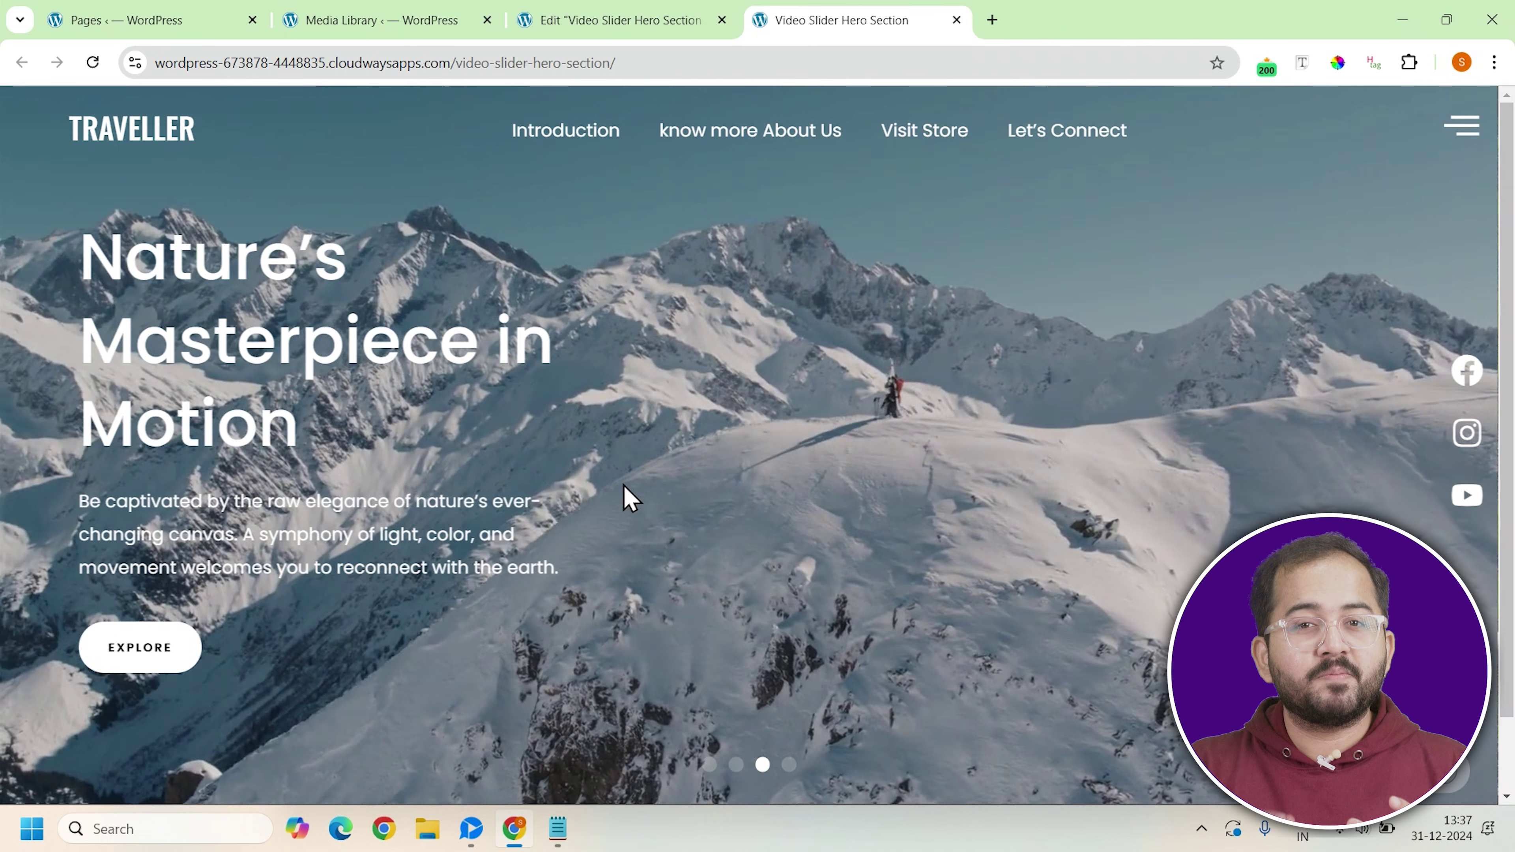
{"action": "left_click_drag", "start_coordinate": [601, 474], "coordinate": [1511, 418]}
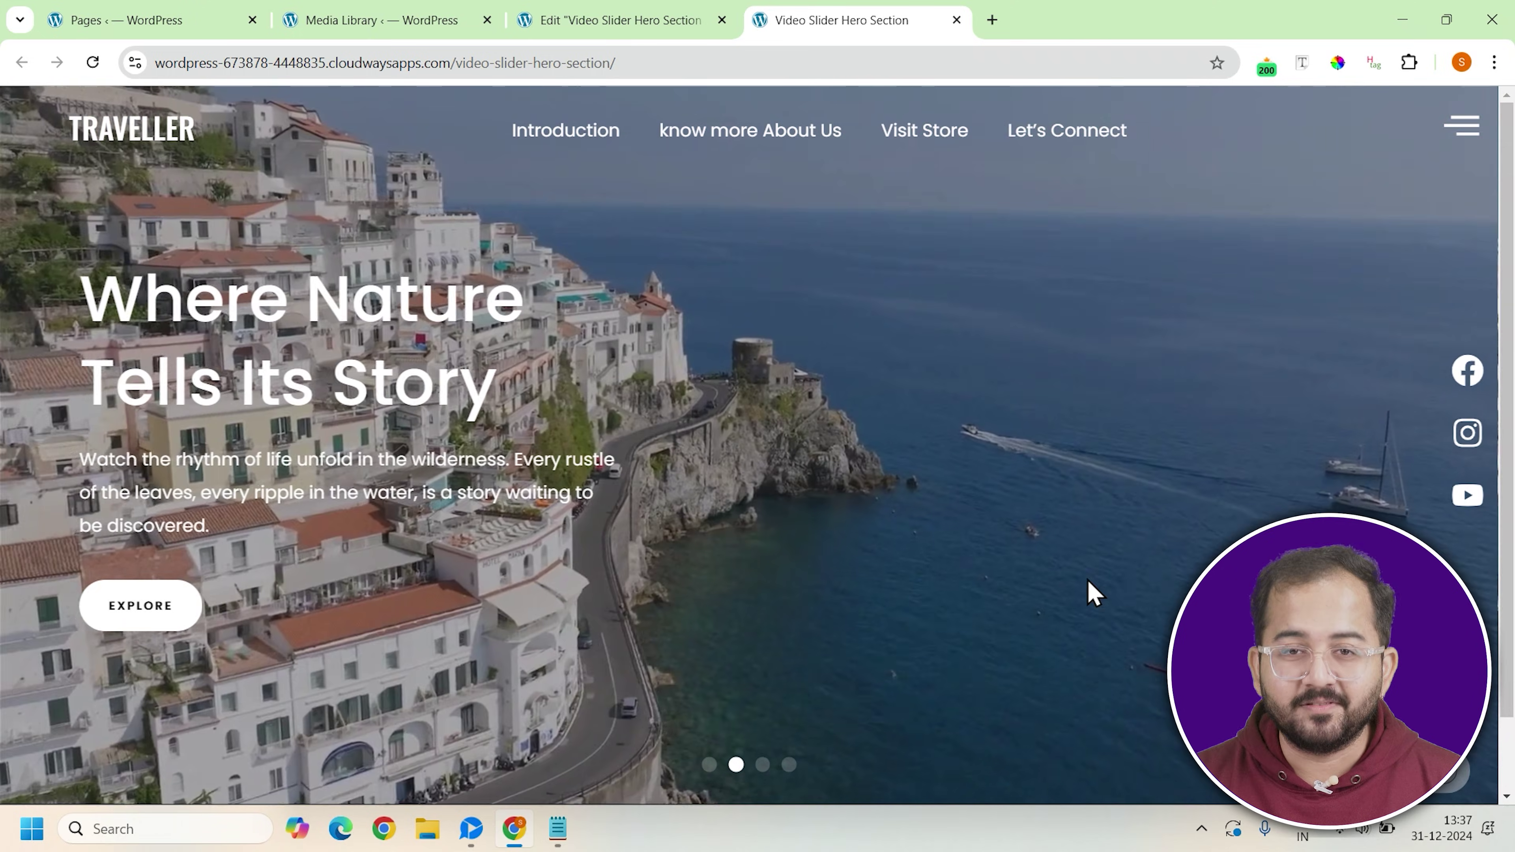